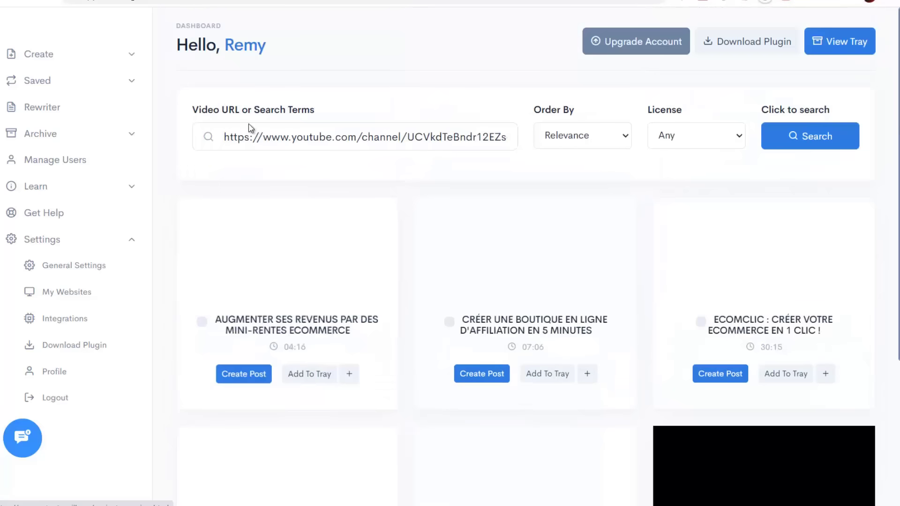
pyautogui.tripleClick(347, 132)
pyautogui.write('https://www.youtube.com/playlist?list=PL9WQj7I0fmenFYOo9QVM2IXen_Zm0ovSf')
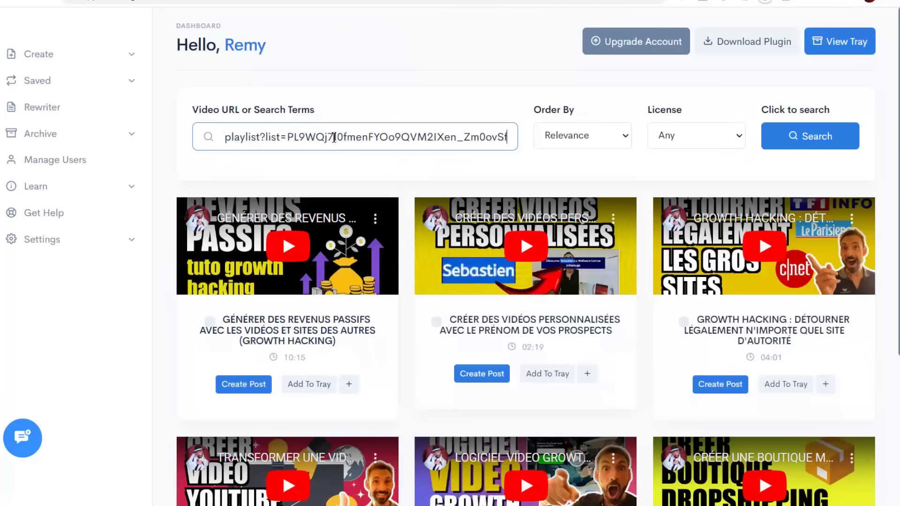
pyautogui.click(797, 144)
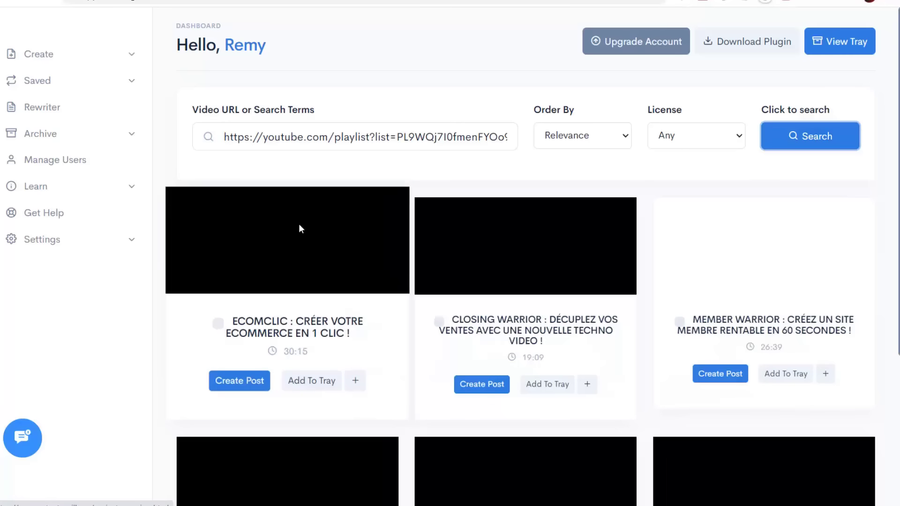
pyautogui.scroll(-2, 520, 342)
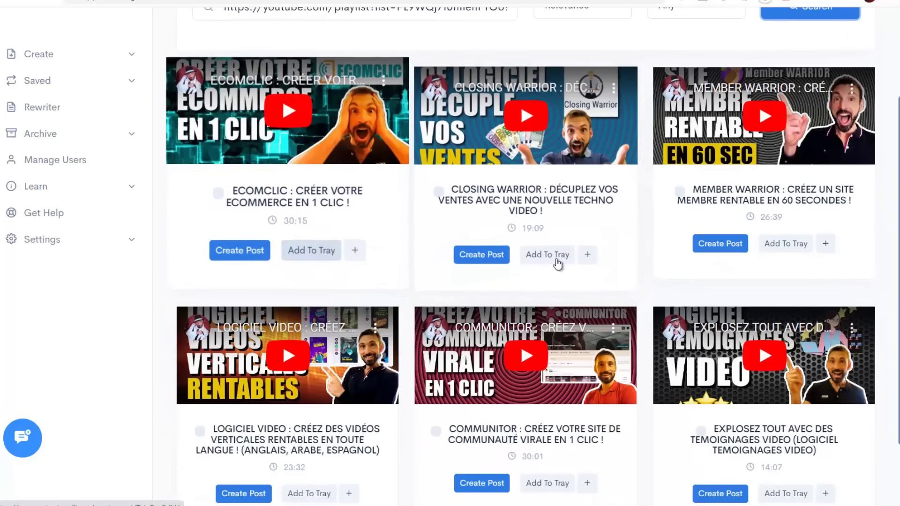
pyautogui.scroll(2, 352, 294)
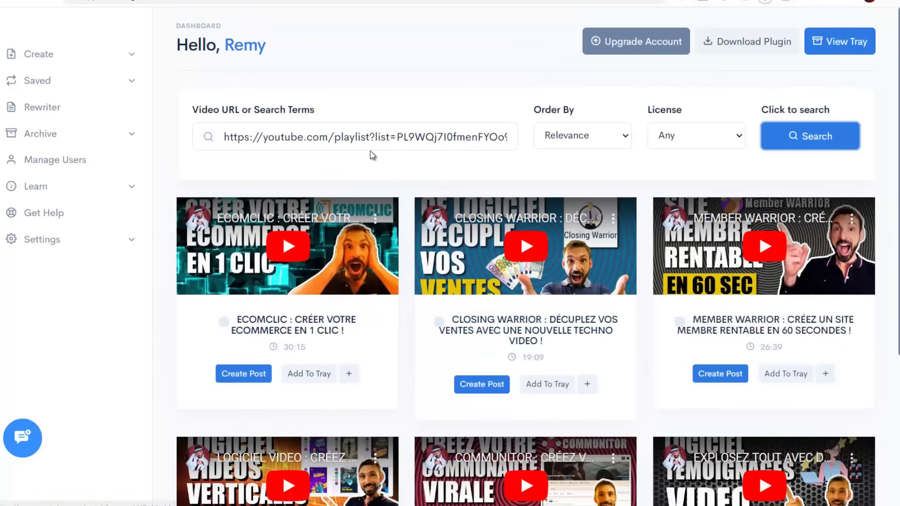
# Search for videos matching "trouver des clients en ligne", ordered by Relevance and with the license set to Any.
pyautogui.tripleClick(366, 137)
pyautogui.press('BackSpace')
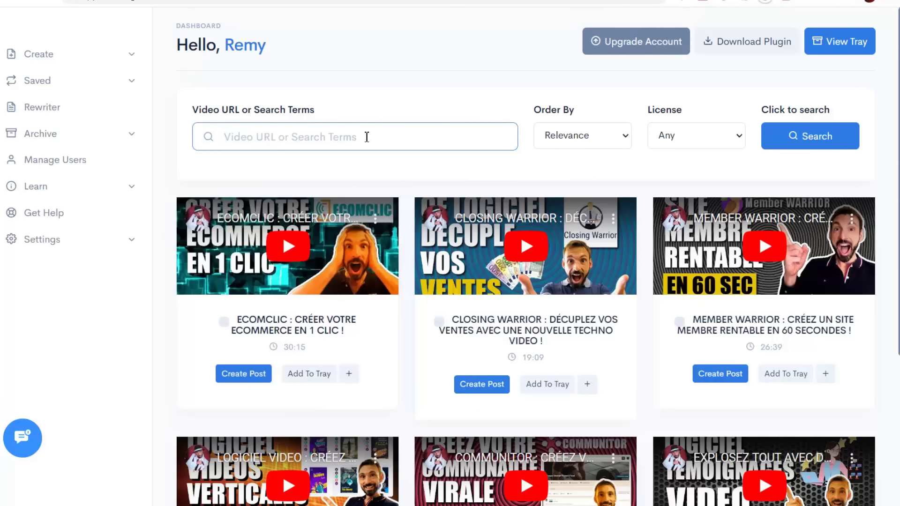
pyautogui.write('trouver')
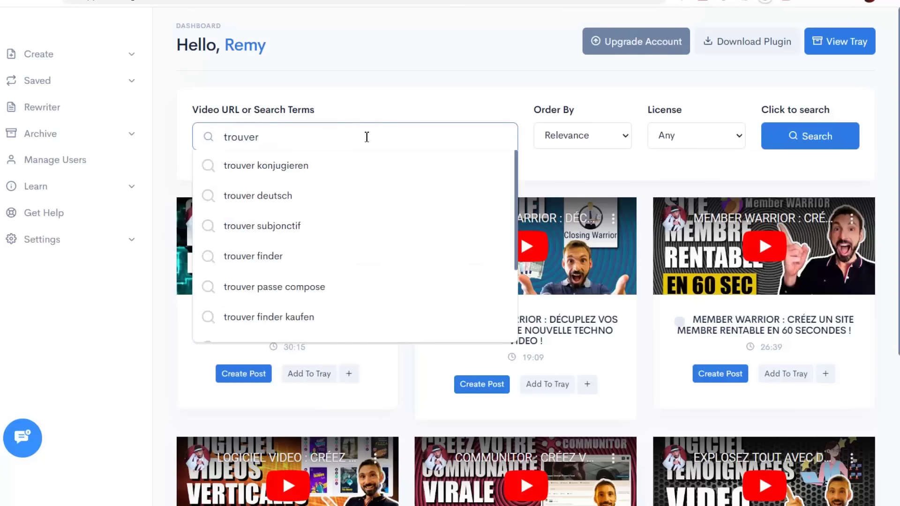
pyautogui.write(' des clients')
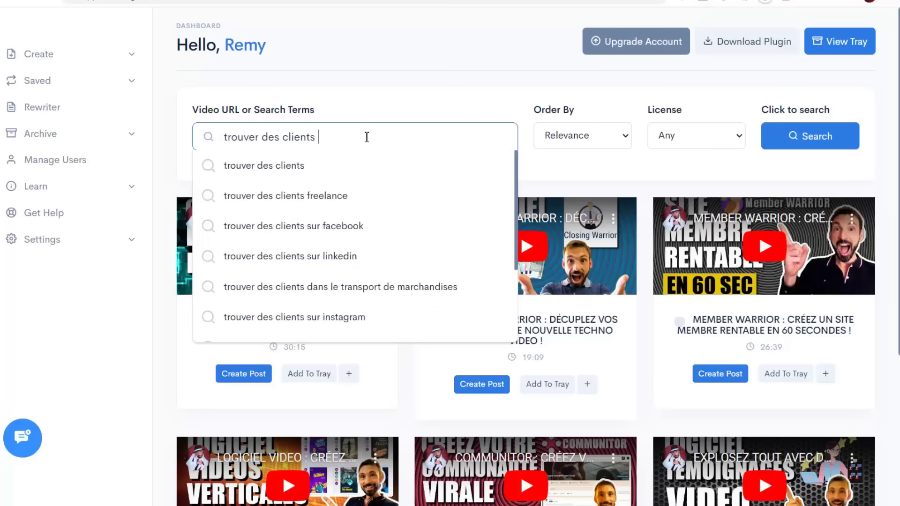
pyautogui.write(' en ligne')
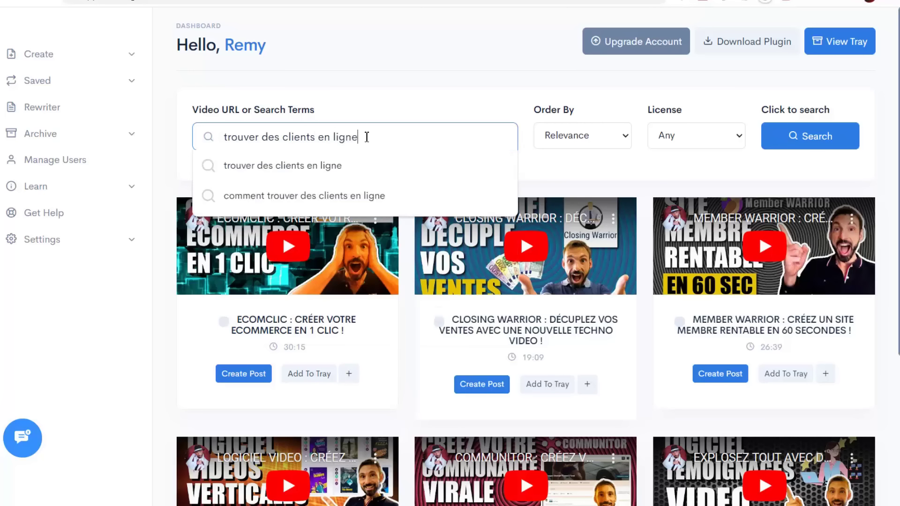
pyautogui.click(583, 134)
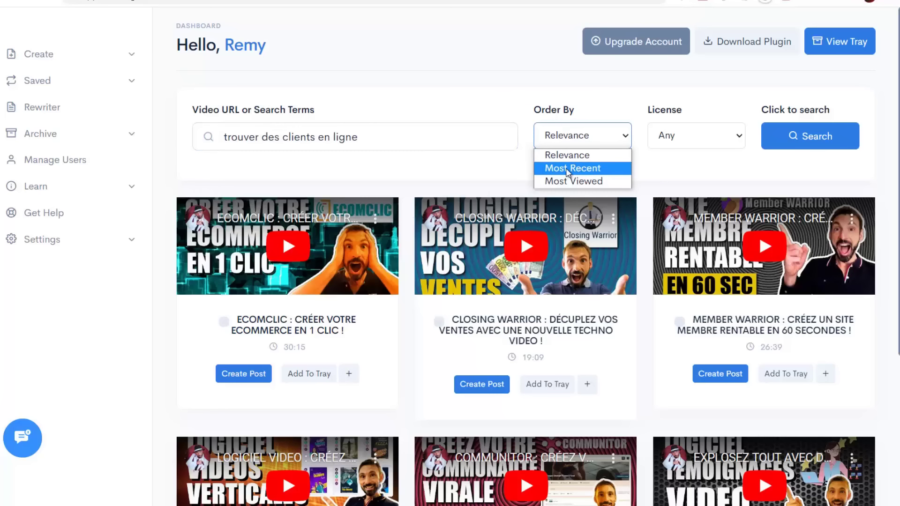
pyautogui.click(678, 143)
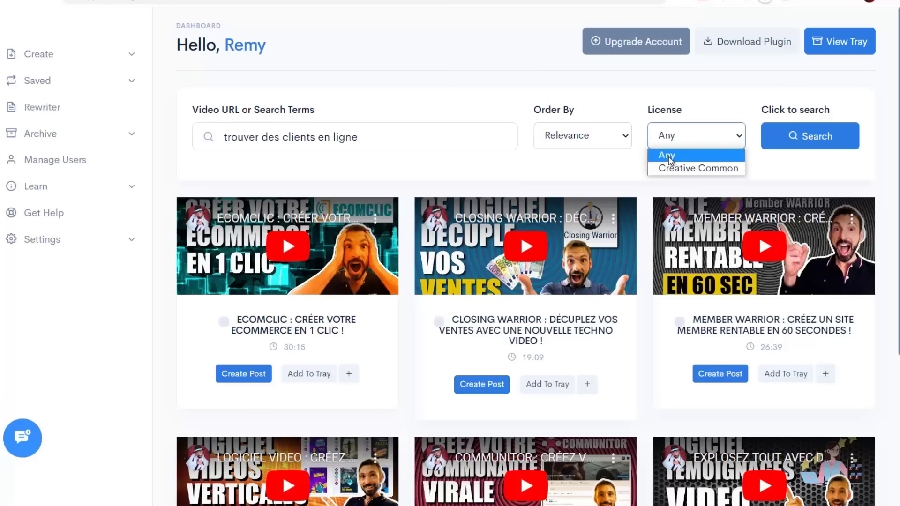
pyautogui.click(581, 89)
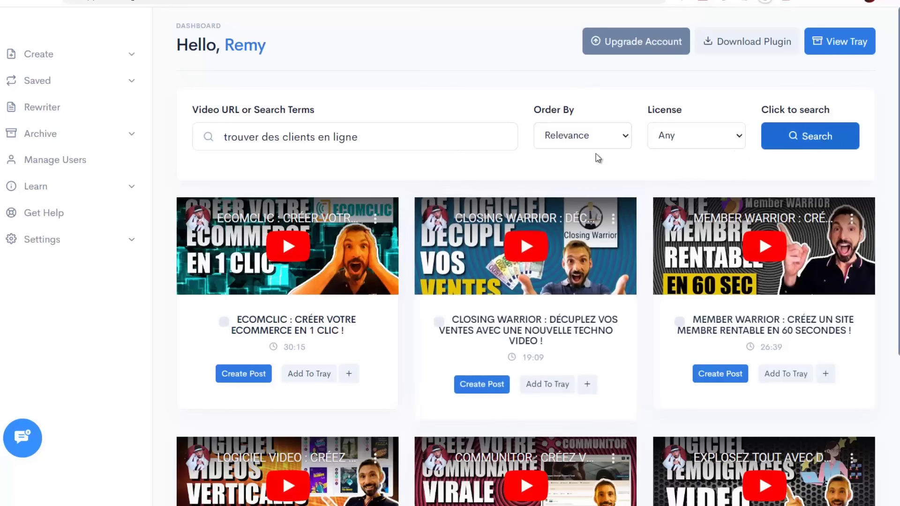
pyautogui.click(138, 60)
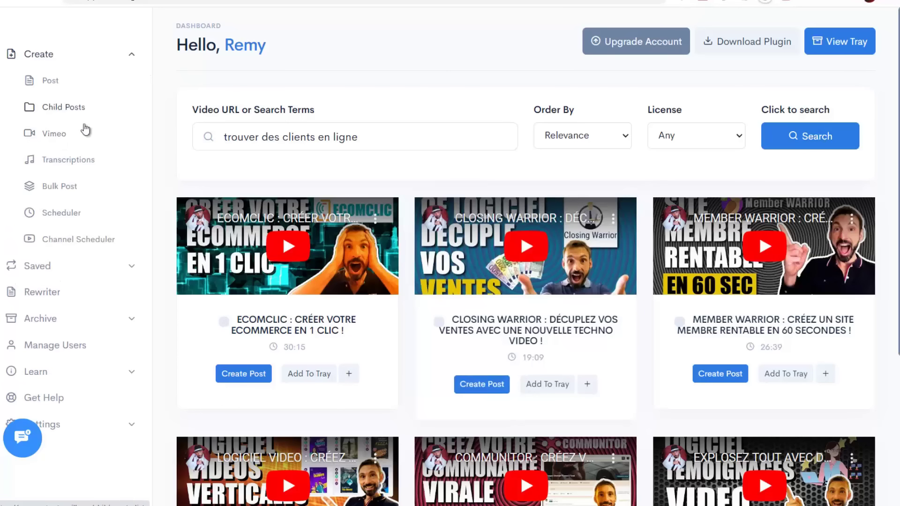
pyautogui.click(815, 137)
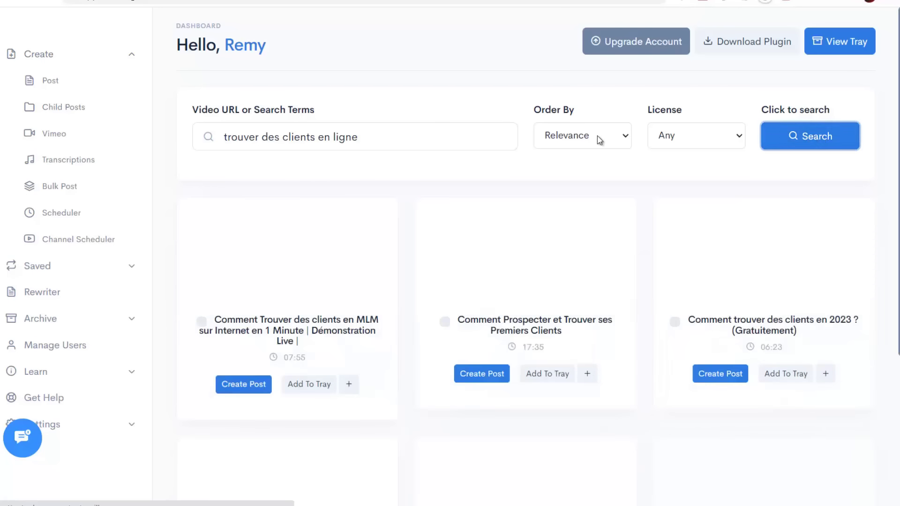
# Browse the video results and page forward twice through the following result pages.
pyautogui.scroll(-2, 480, 153)
pyautogui.scroll(-3, 480, 153)
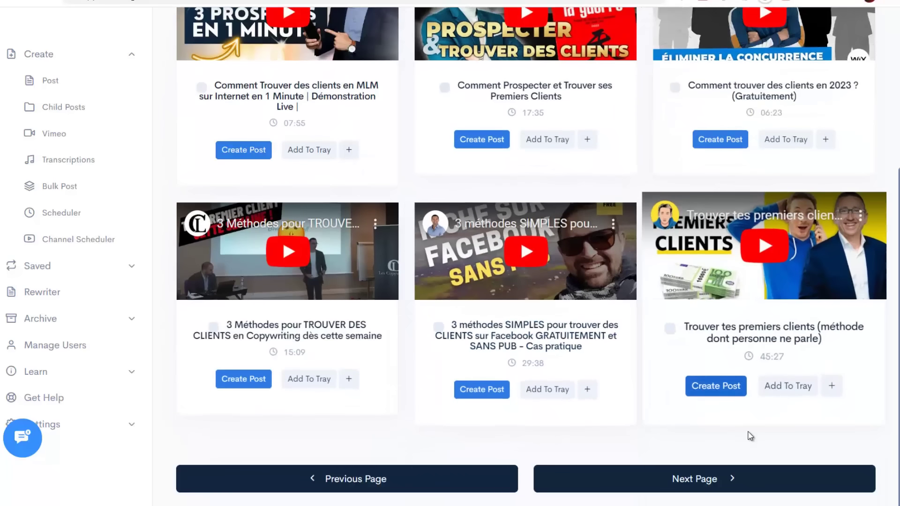
pyautogui.click(722, 483)
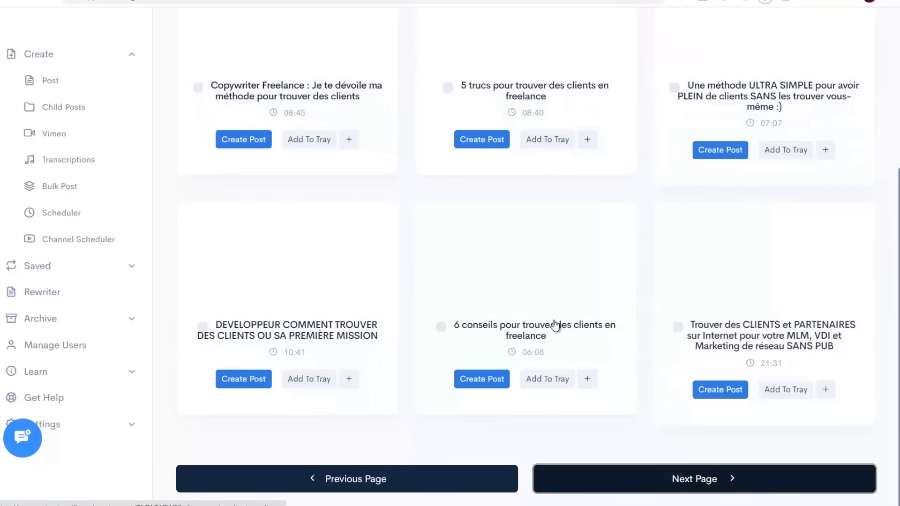
pyautogui.scroll(5, 306, 223)
pyautogui.scroll(-5, 464, 147)
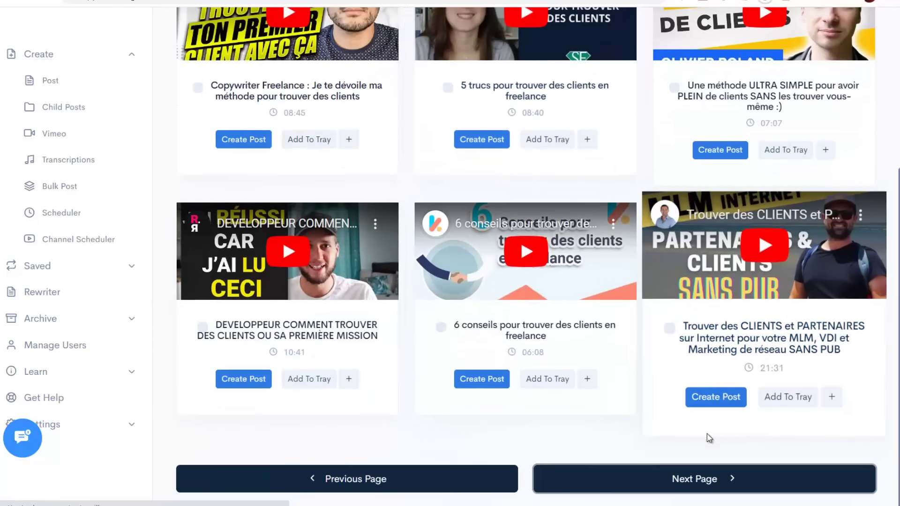
pyautogui.click(708, 487)
pyautogui.scroll(5, 328, 183)
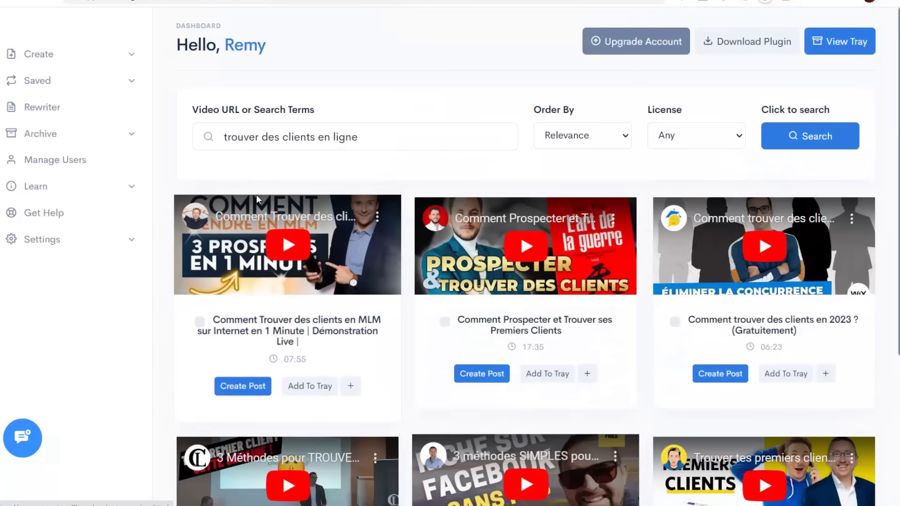
# Create a post from the video "Comment trouver des clients en 2023 ? (Gratuitement)" on the first results page.
pyautogui.scroll(-3, 674, 243)
pyautogui.scroll(1, 656, 239)
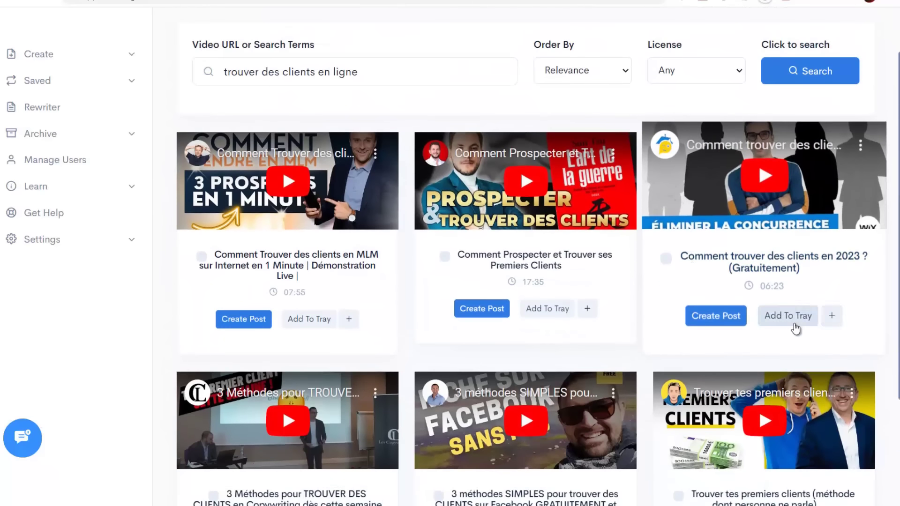
pyautogui.click(717, 318)
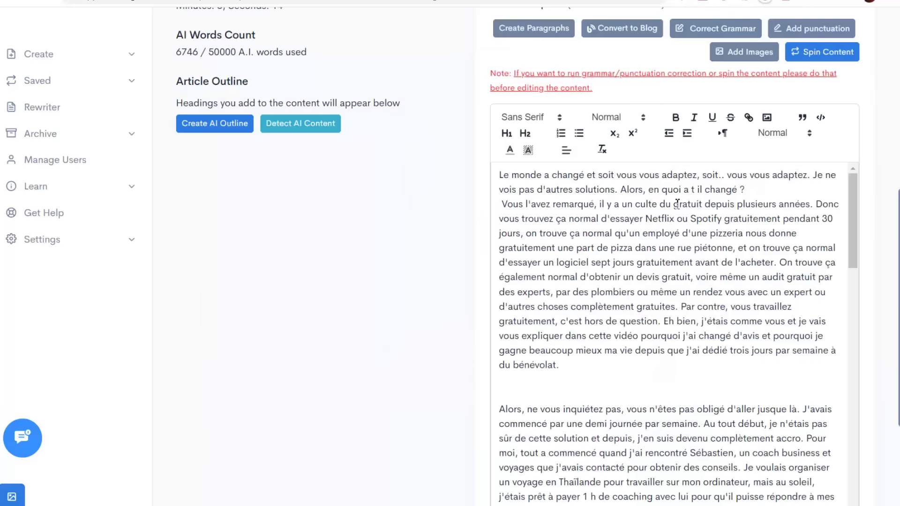
# Examine the generated French article, its inserted images, and the new post's title, details and editing options.
pyautogui.scroll(-15, 738, 295)
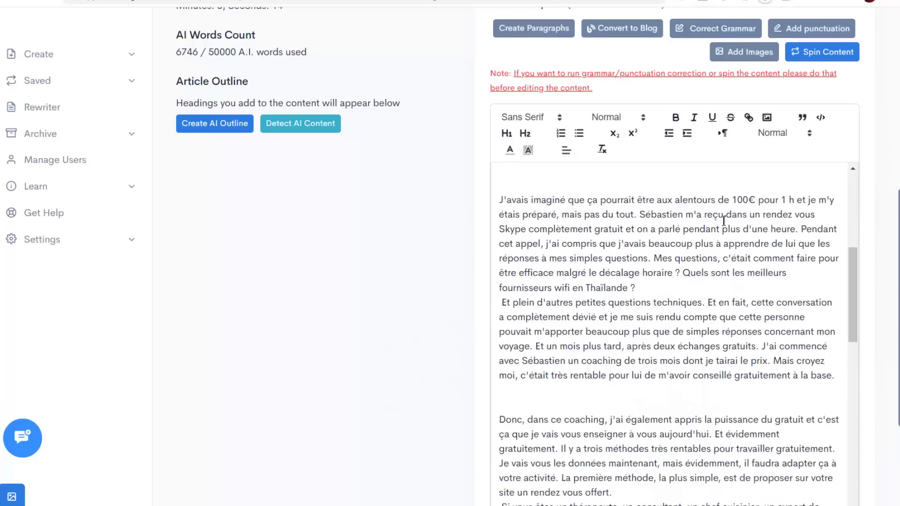
pyautogui.scroll(-5, 739, 295)
pyautogui.scroll(20, 731, 293)
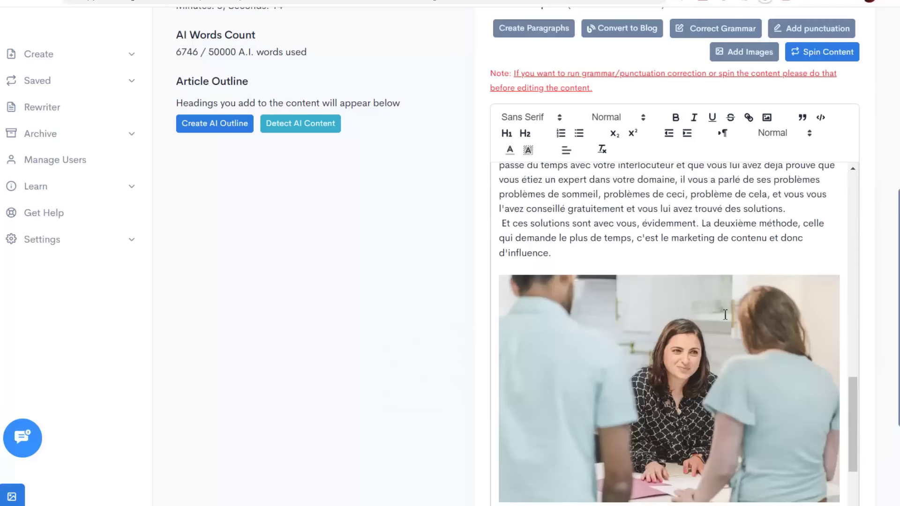
pyautogui.scroll(2, 723, 290)
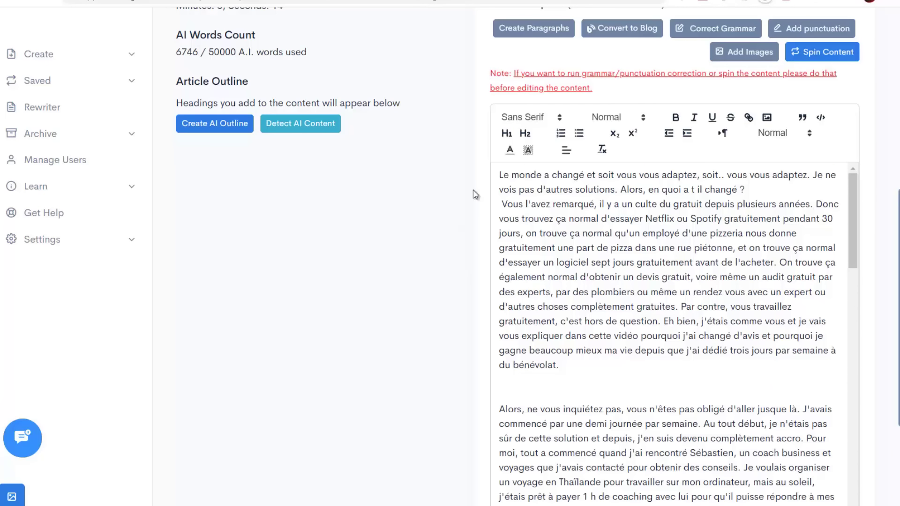
pyautogui.scroll(1, 476, 211)
pyautogui.scroll(-2, 476, 223)
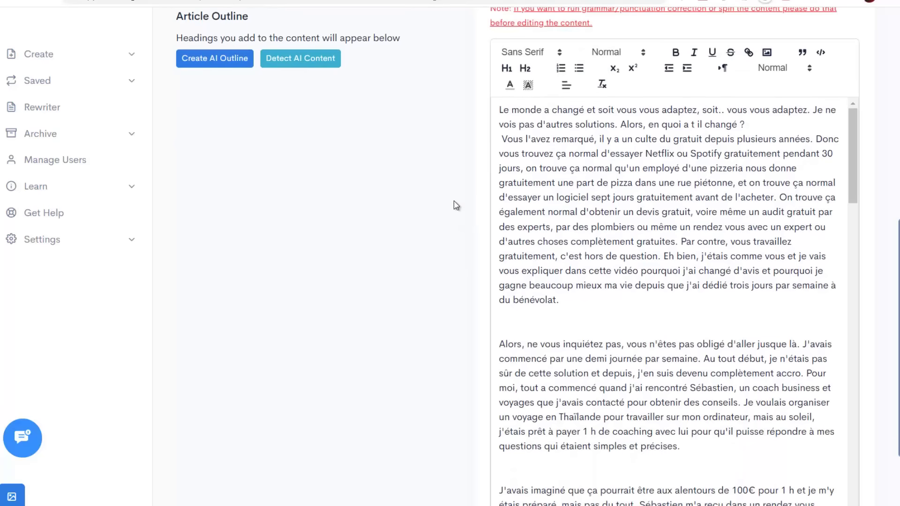
pyautogui.scroll(-1, 460, 197)
pyautogui.scroll(1, 455, 215)
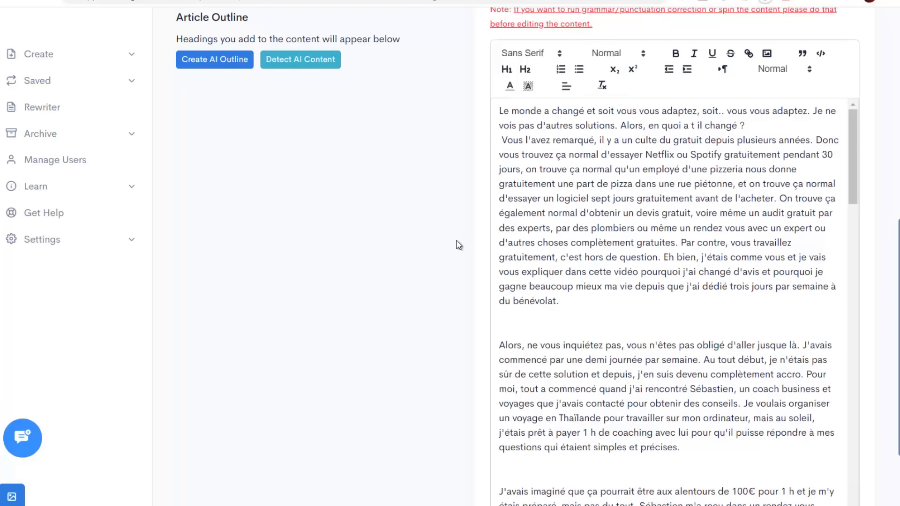
pyautogui.scroll(1, 445, 207)
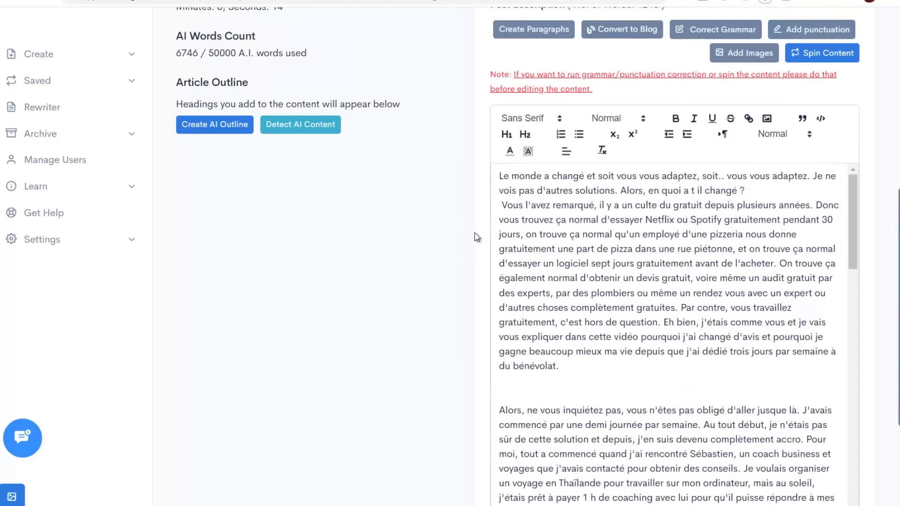
pyautogui.scroll(4, 474, 249)
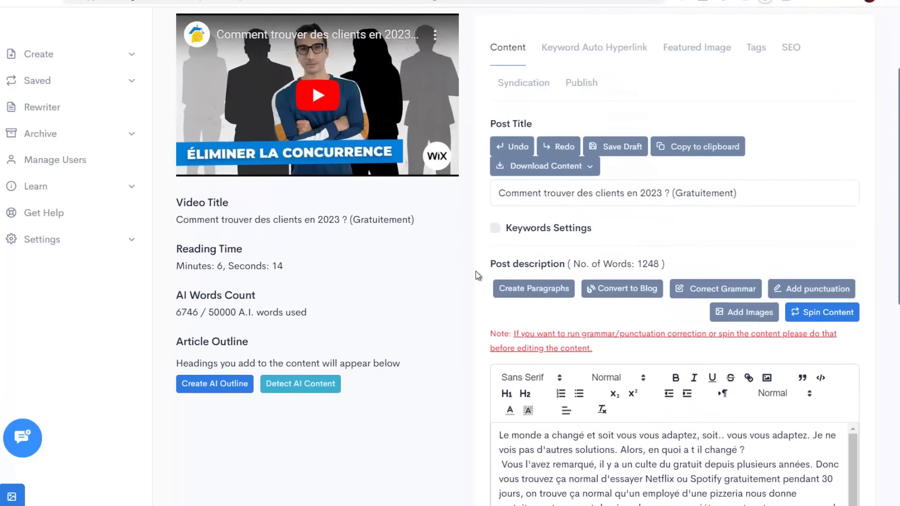
pyautogui.scroll(-4, 467, 288)
pyautogui.scroll(5, 465, 286)
pyautogui.scroll(1, 464, 285)
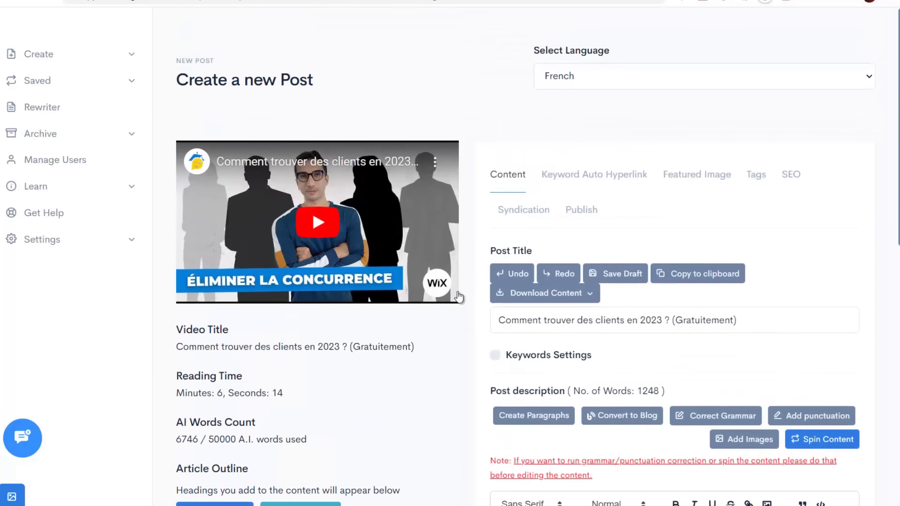
pyautogui.scroll(-2, 440, 365)
pyautogui.scroll(2, 475, 271)
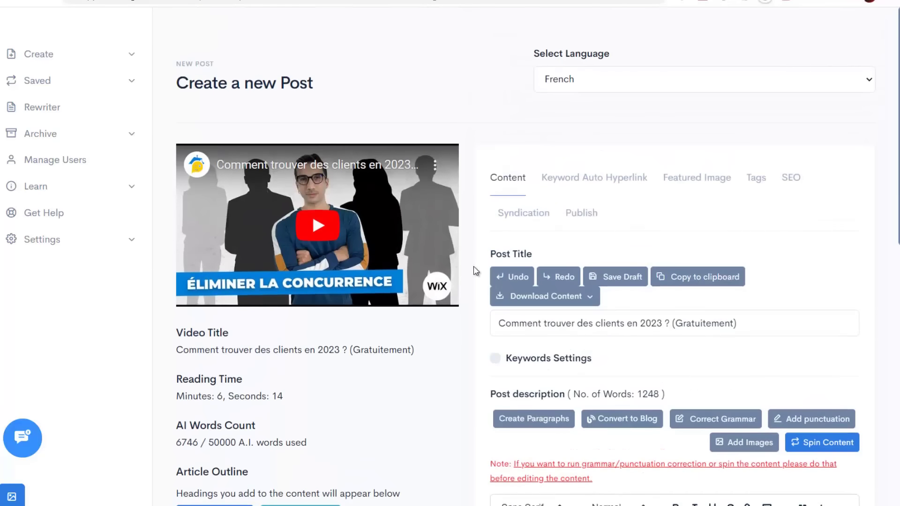
# Translate the new post by changing its language to English - Default.
pyautogui.click(651, 90)
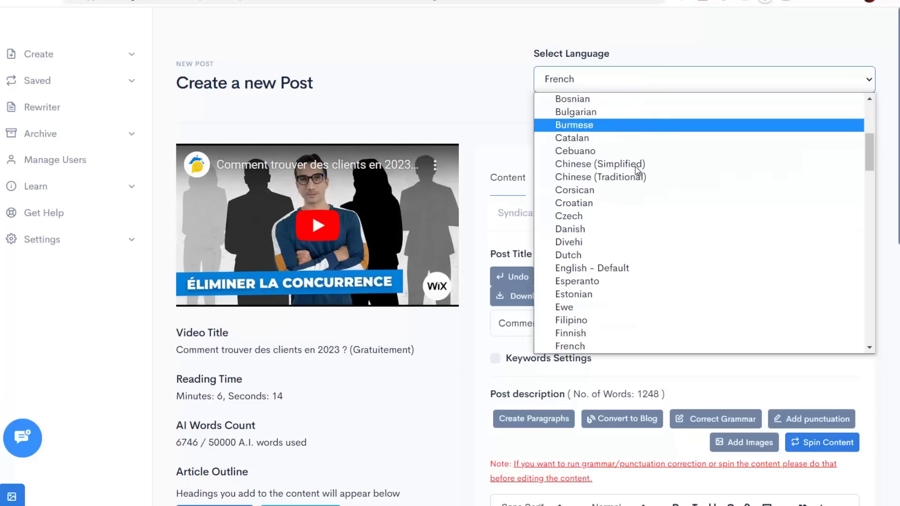
pyautogui.click(600, 269)
pyautogui.scroll(-6, 558, 224)
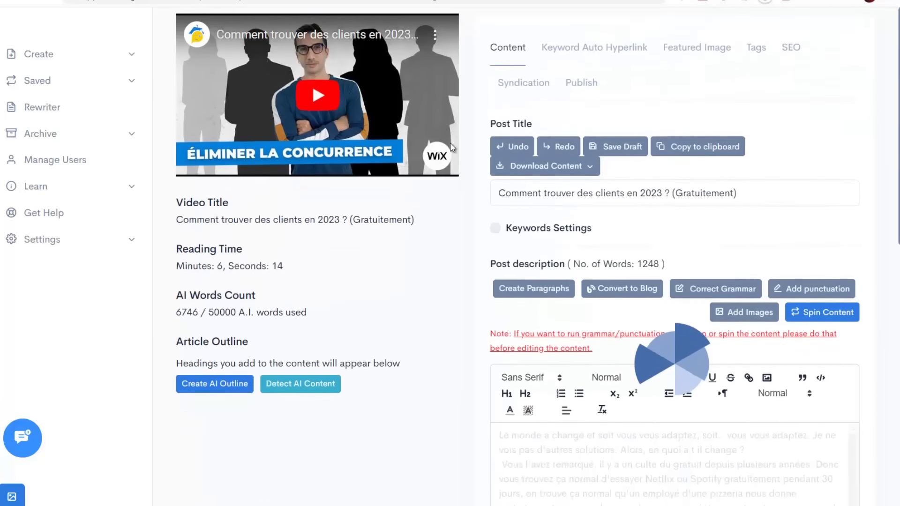
# Review the English version of the article together with the post's title, language and content options.
pyautogui.scroll(-10, 558, 224)
pyautogui.scroll(4, 454, 311)
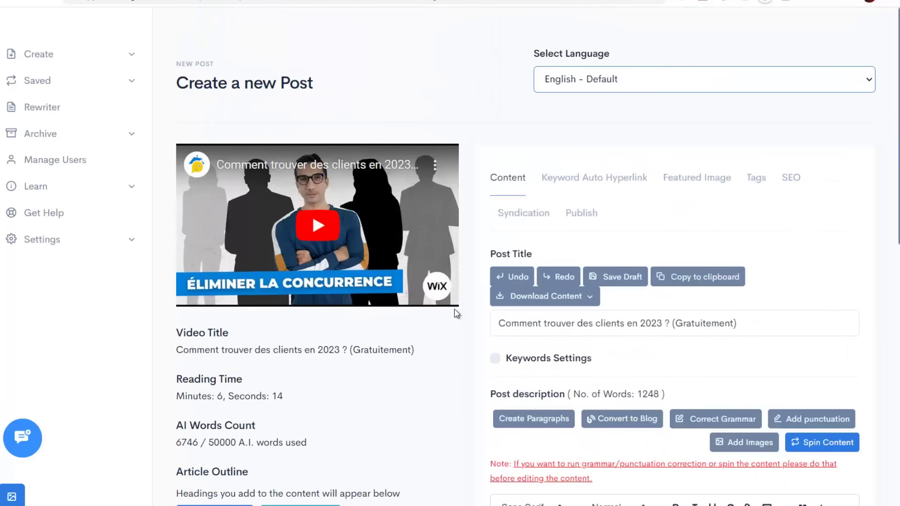
pyautogui.scroll(-1, 462, 328)
pyautogui.scroll(3, 461, 328)
pyautogui.scroll(-4, 428, 356)
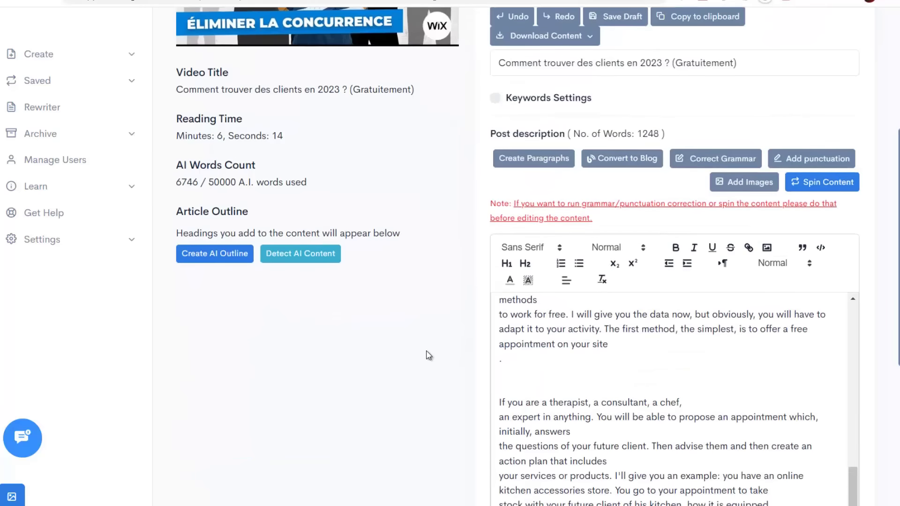
pyautogui.scroll(2, 425, 327)
pyautogui.scroll(3, 425, 327)
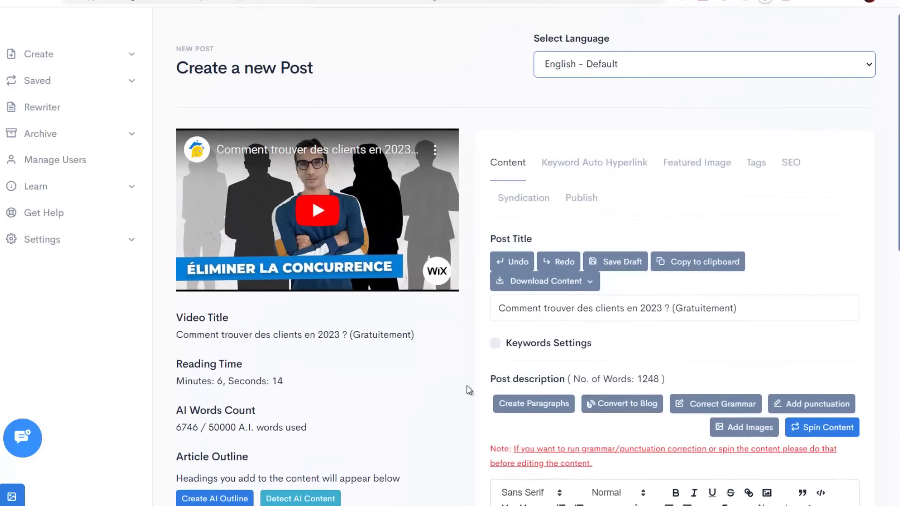
pyautogui.scroll(-4, 478, 366)
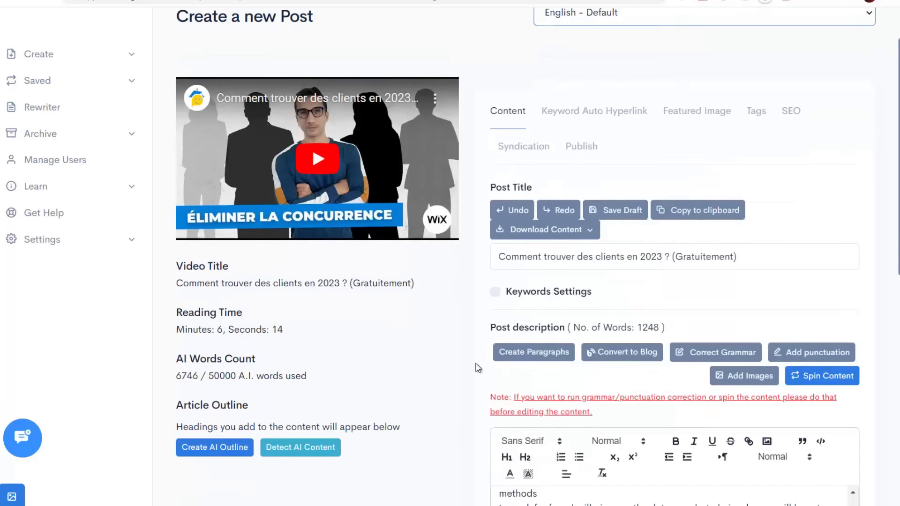
pyautogui.scroll(3, 464, 303)
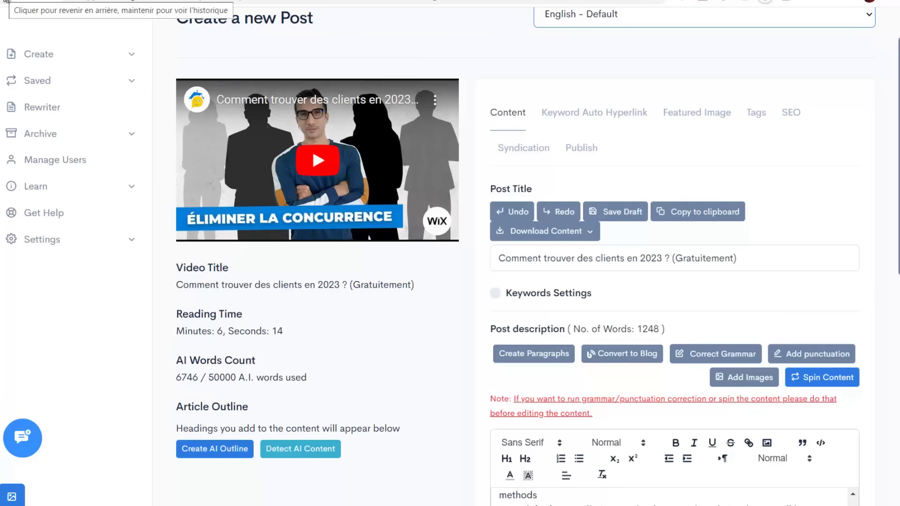
# Return to the dashboard and search for videos with the terms "b2b email marketing tips".
pyautogui.click(6, 1)
pyautogui.write('b2')
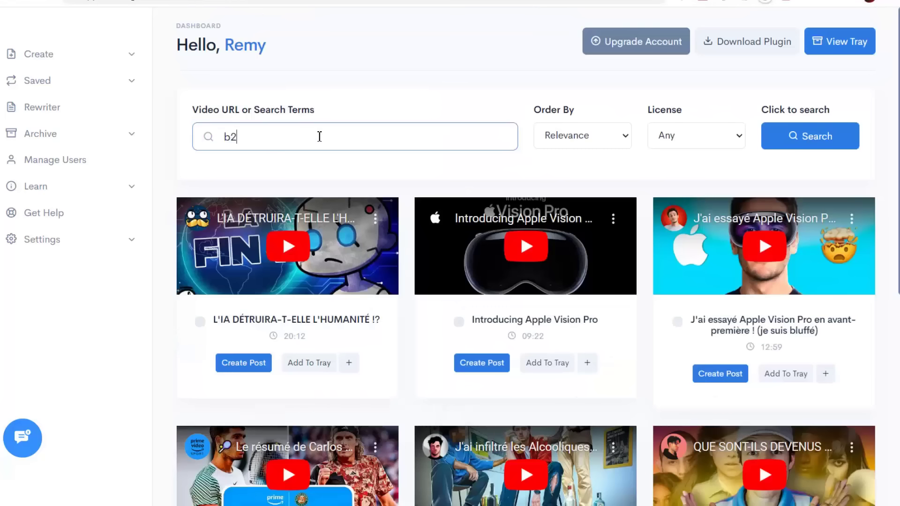
pyautogui.write('b email')
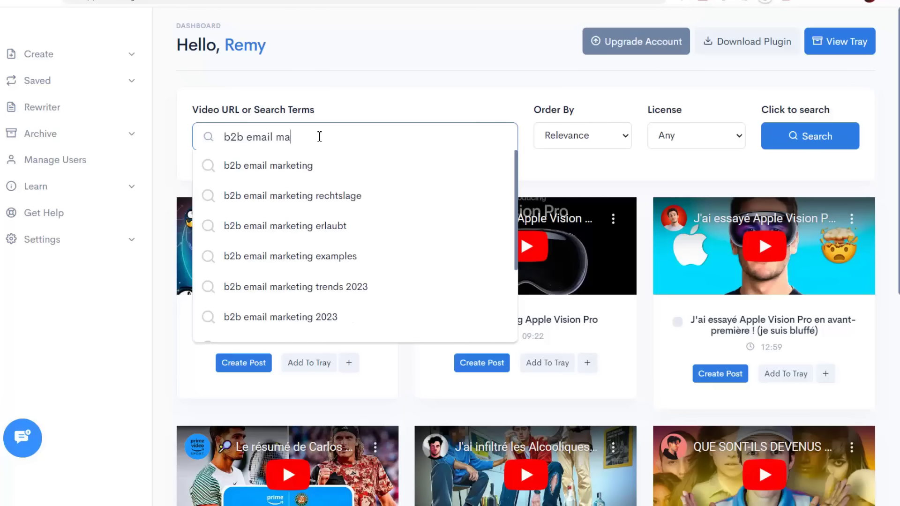
pyautogui.write('marketing tips')
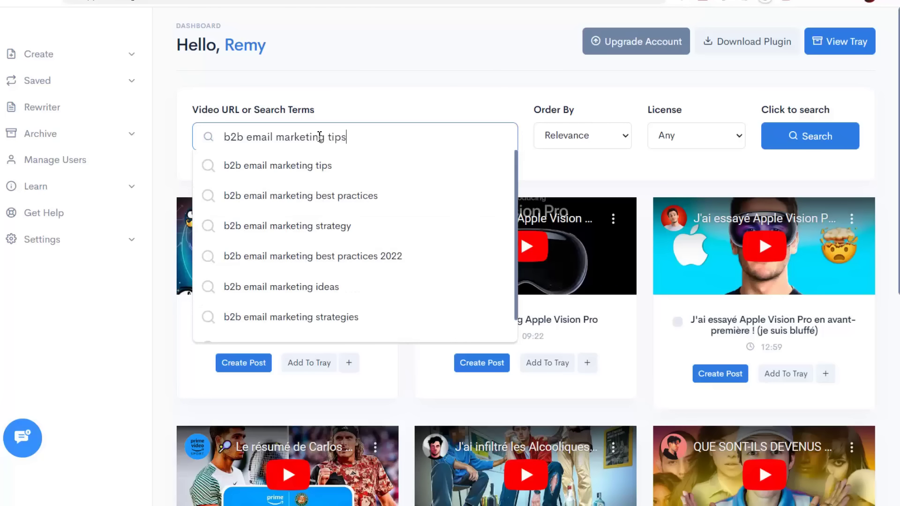
pyautogui.click(801, 138)
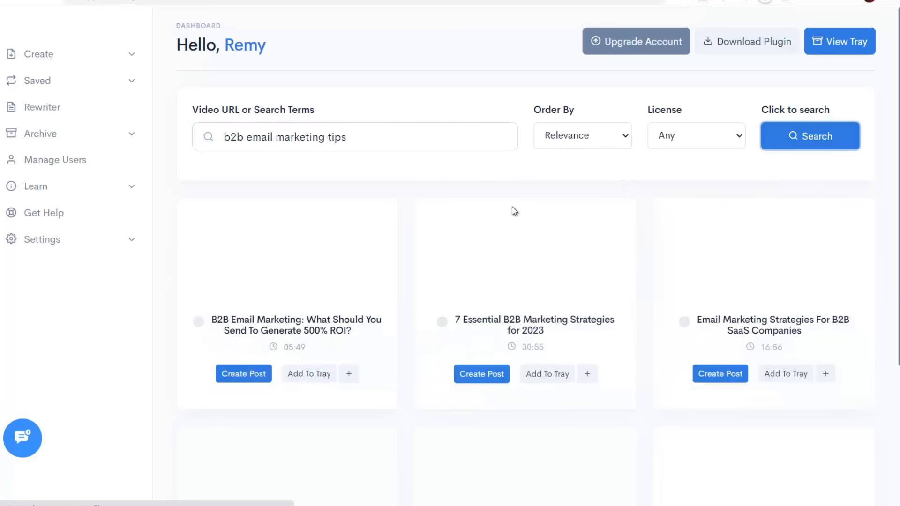
# Examine the b2b email marketing videos in the search results, comparing their titles and durations.
pyautogui.scroll(-1, 516, 159)
pyautogui.scroll(1, 563, 164)
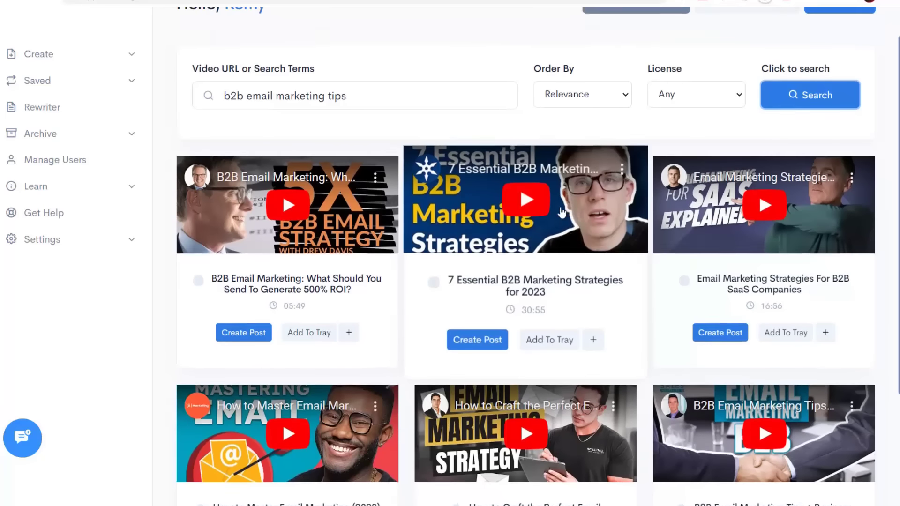
pyautogui.scroll(-2, 578, 169)
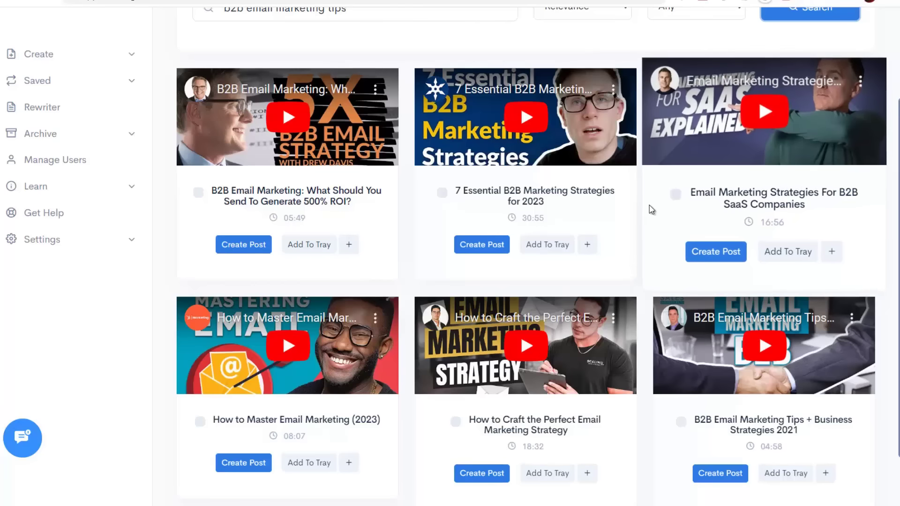
pyautogui.scroll(1, 646, 122)
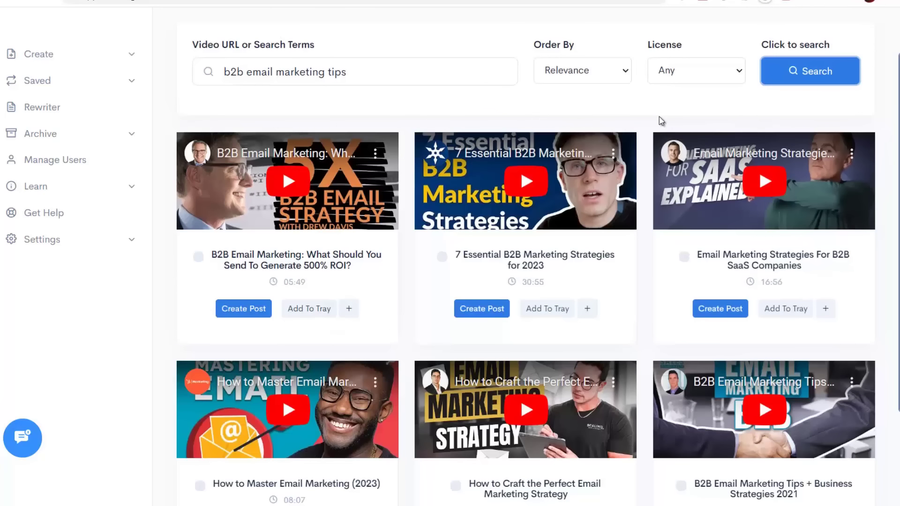
pyautogui.scroll(-1, 659, 121)
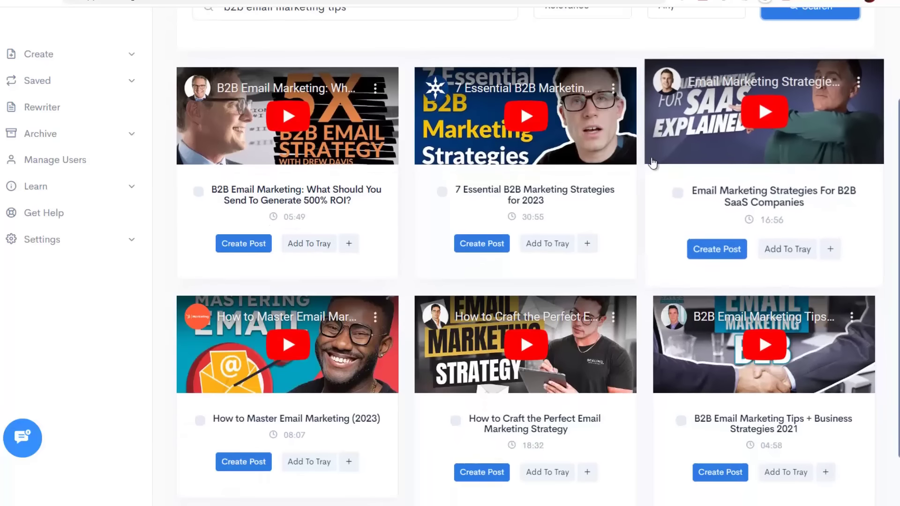
pyautogui.scroll(1, 653, 160)
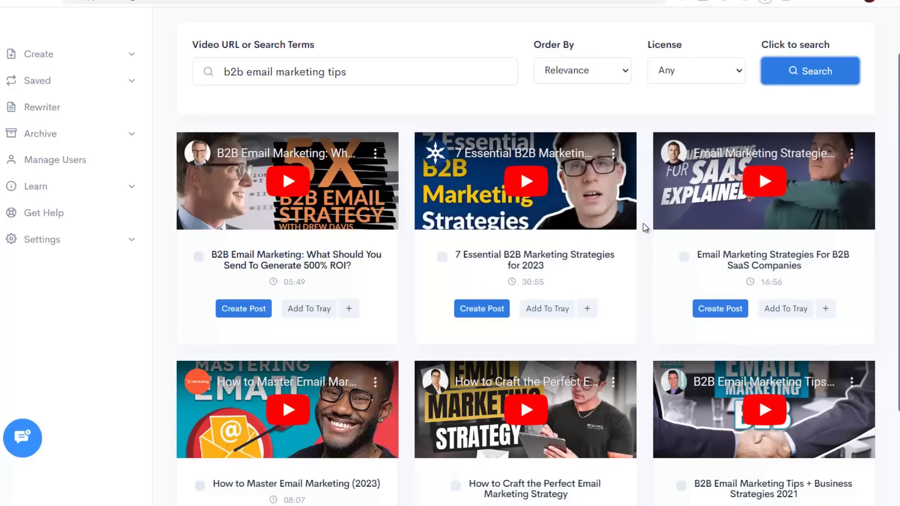
pyautogui.scroll(-1, 644, 226)
pyautogui.scroll(1, 643, 231)
pyautogui.scroll(-1, 644, 231)
pyautogui.scroll(1, 646, 235)
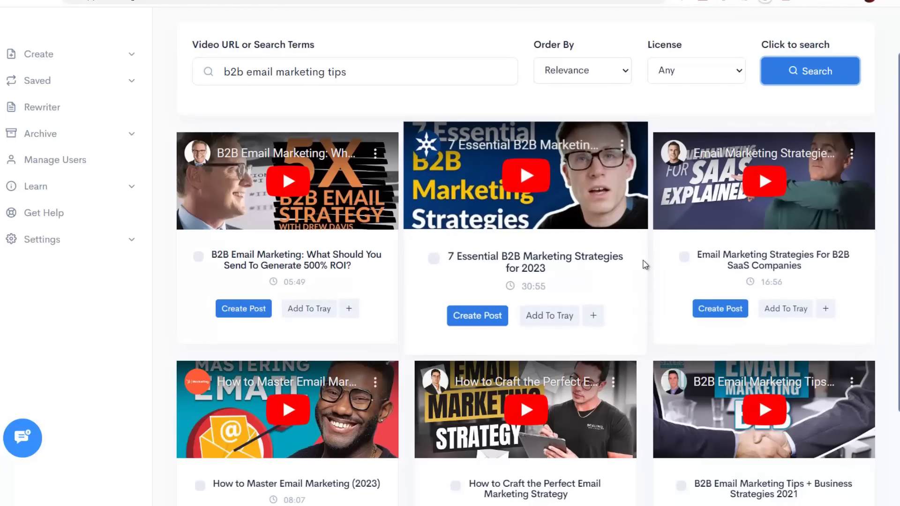
# Create a post from the video "B2B Email Marketing Tips + Business Strategies 2021" and look through its French text.
pyautogui.scroll(1, 645, 265)
pyautogui.scroll(-2, 628, 281)
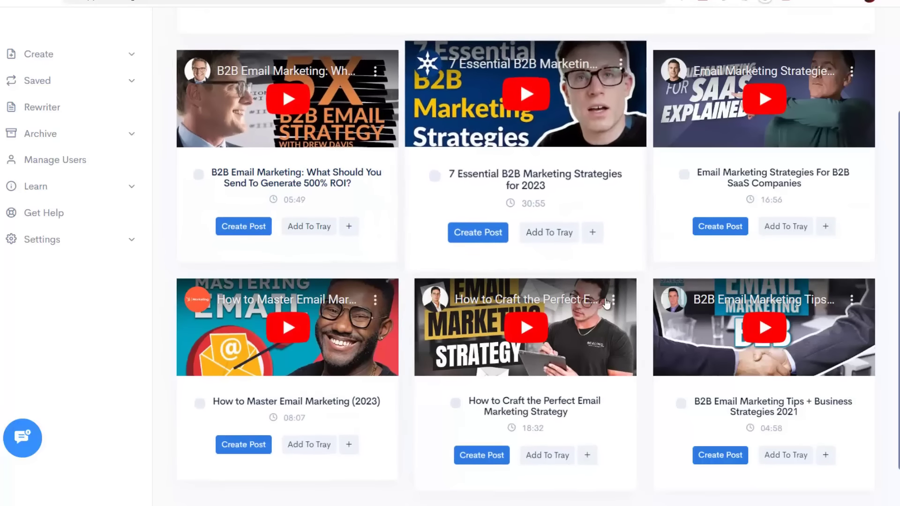
pyautogui.click(714, 463)
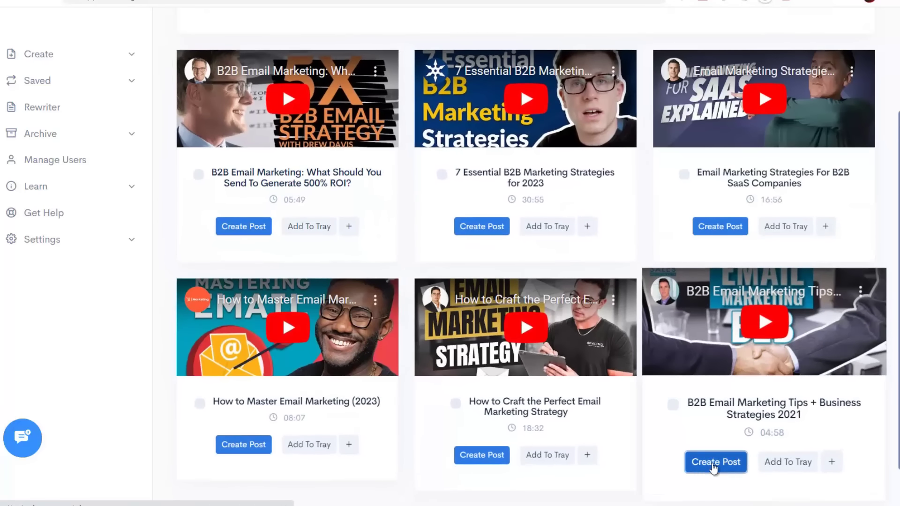
pyautogui.scroll(-3, 299, 157)
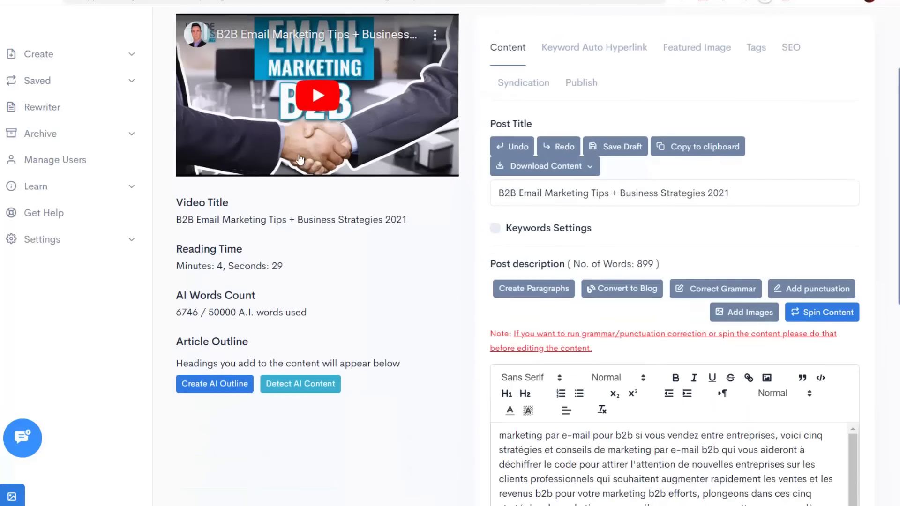
pyautogui.scroll(-4, 527, 263)
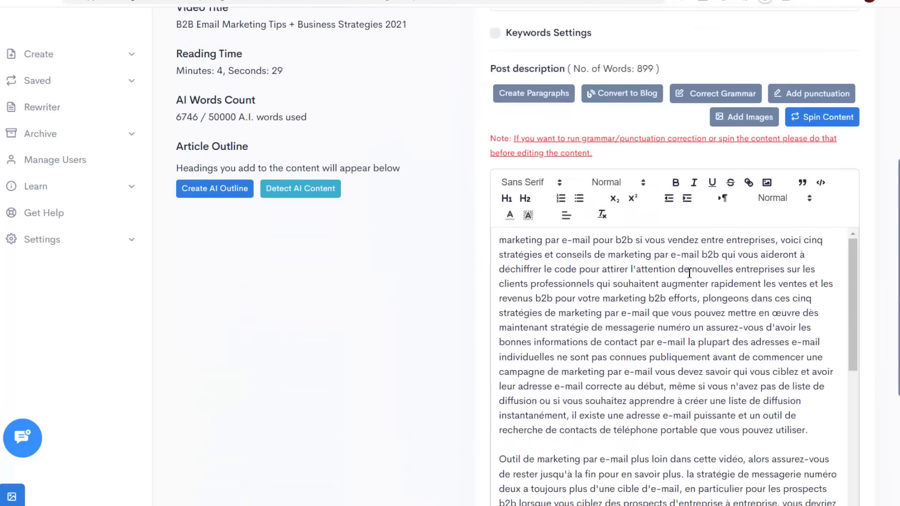
pyautogui.scroll(-4, 687, 298)
# Change the new post's language from French to English - Default and look through the translated text.
pyautogui.scroll(10, 687, 298)
pyautogui.scroll(3, 451, 313)
pyautogui.scroll(4, 451, 312)
pyautogui.click(614, 78)
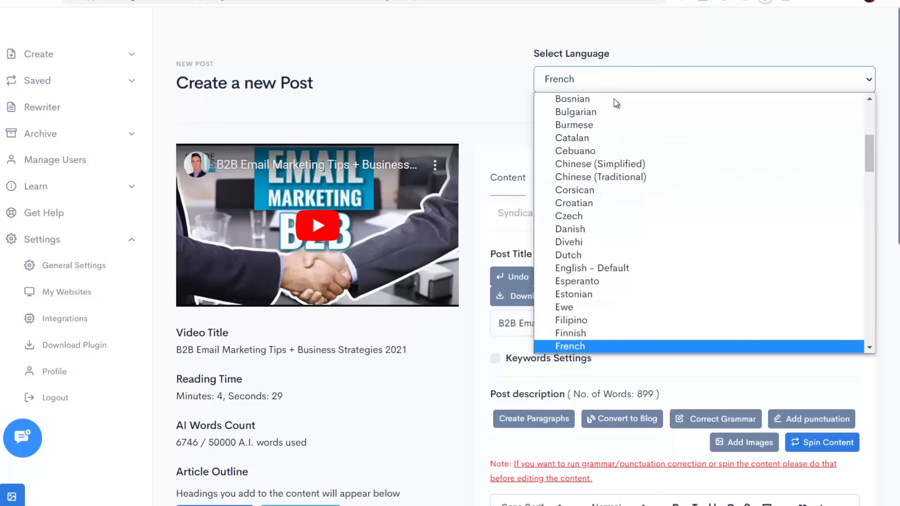
pyautogui.click(613, 269)
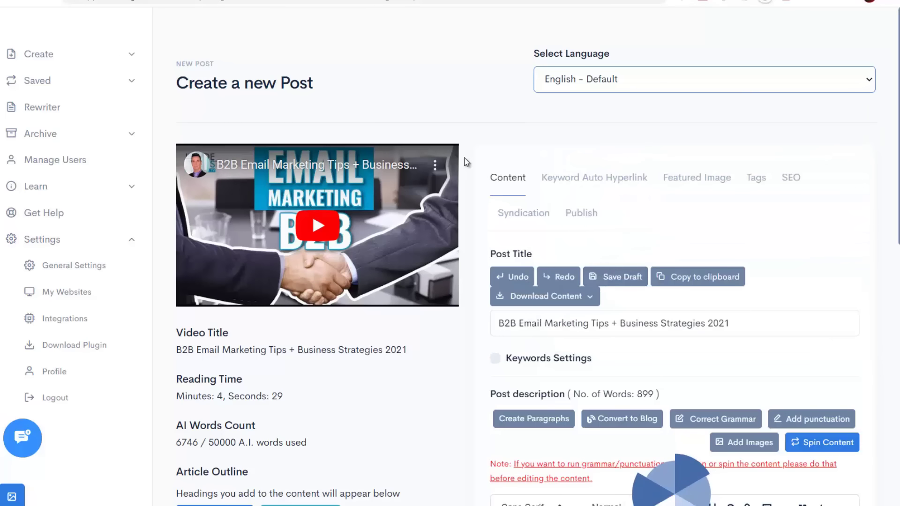
pyautogui.scroll(-8, 596, 219)
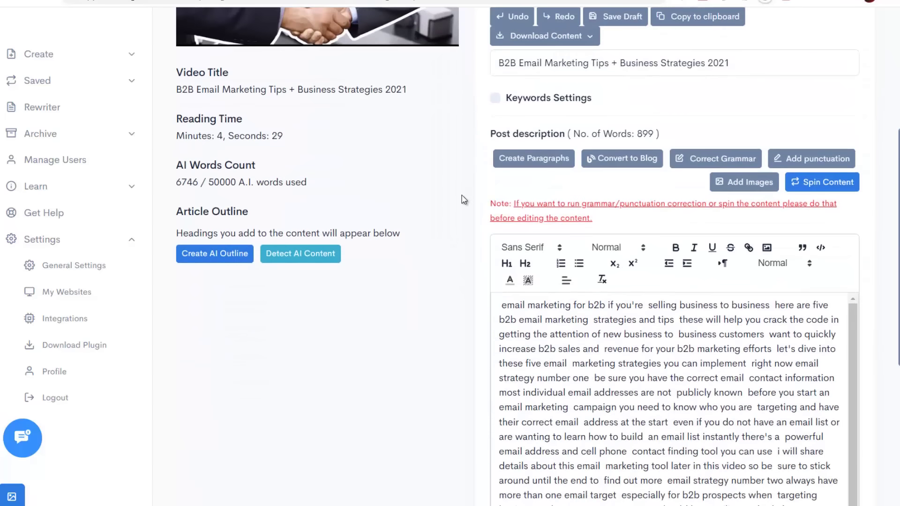
pyautogui.scroll(-10, 597, 219)
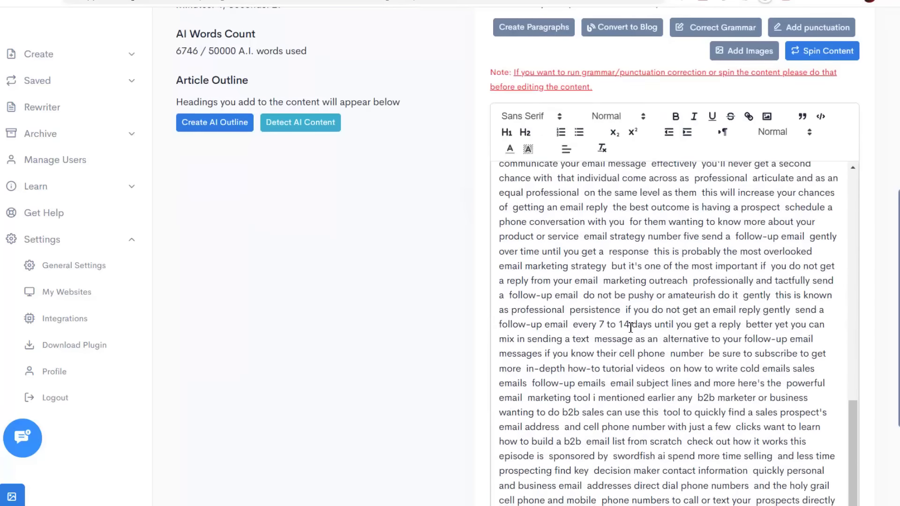
pyautogui.scroll(10, 624, 315)
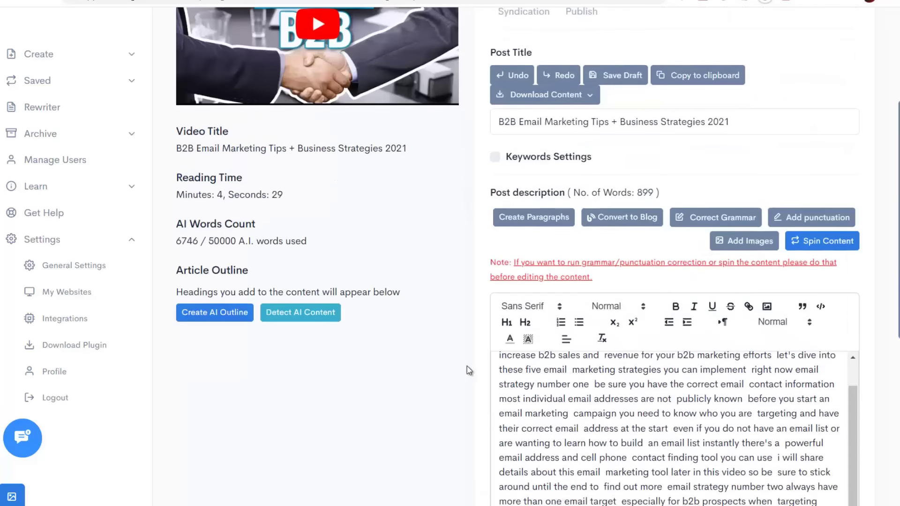
# Add punctuation to the English post description automatically and read through the punctuated text to its end.
pyautogui.scroll(-3, 469, 368)
pyautogui.scroll(2, 549, 337)
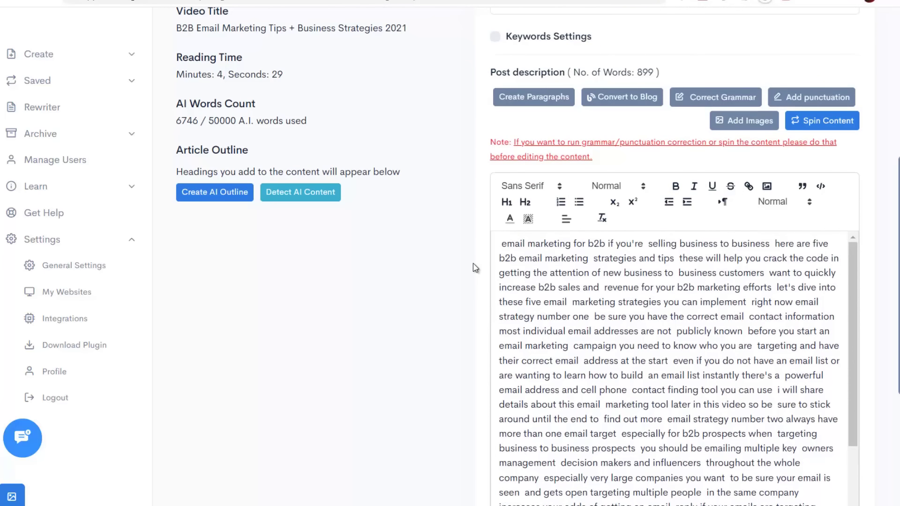
pyautogui.scroll(3, 472, 311)
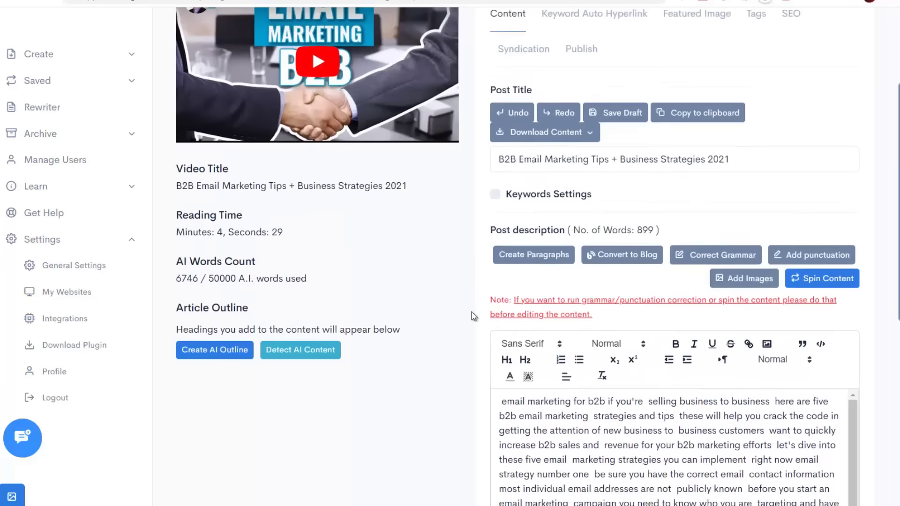
pyautogui.scroll(-1, 469, 306)
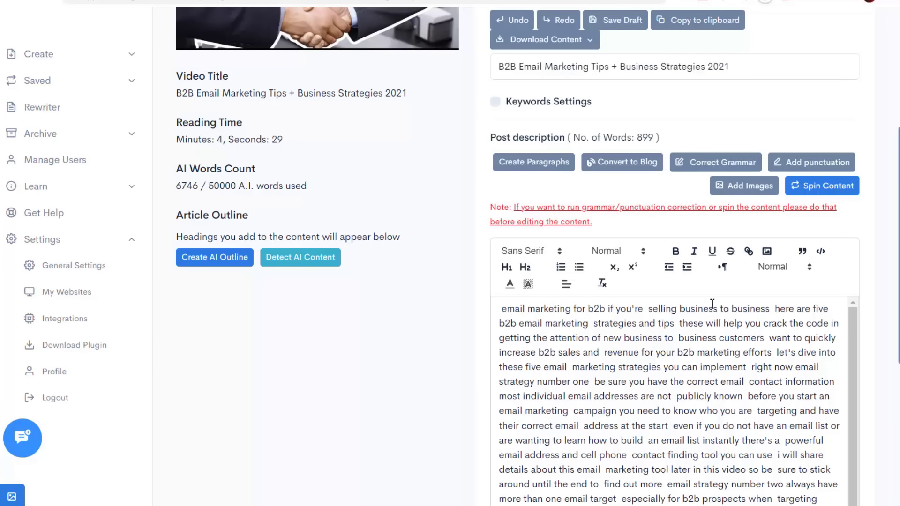
pyautogui.click(802, 162)
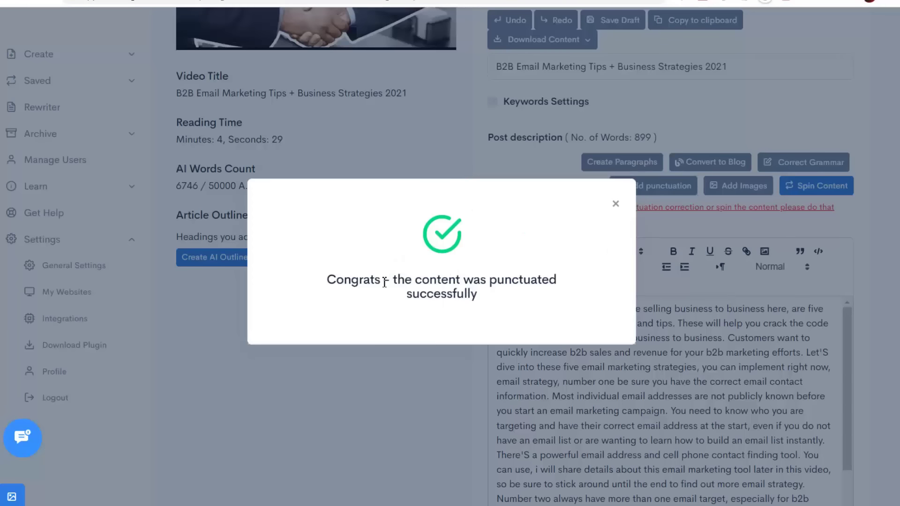
pyautogui.click(616, 205)
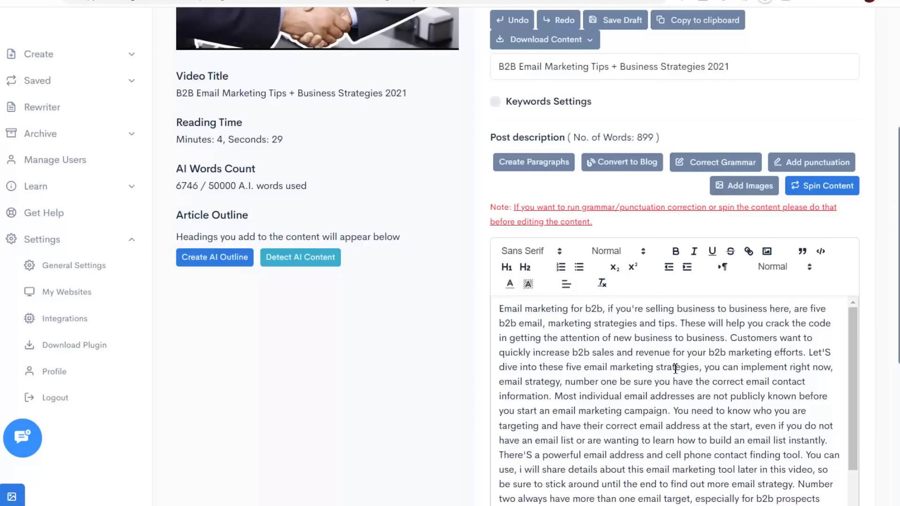
pyautogui.scroll(-15, 688, 352)
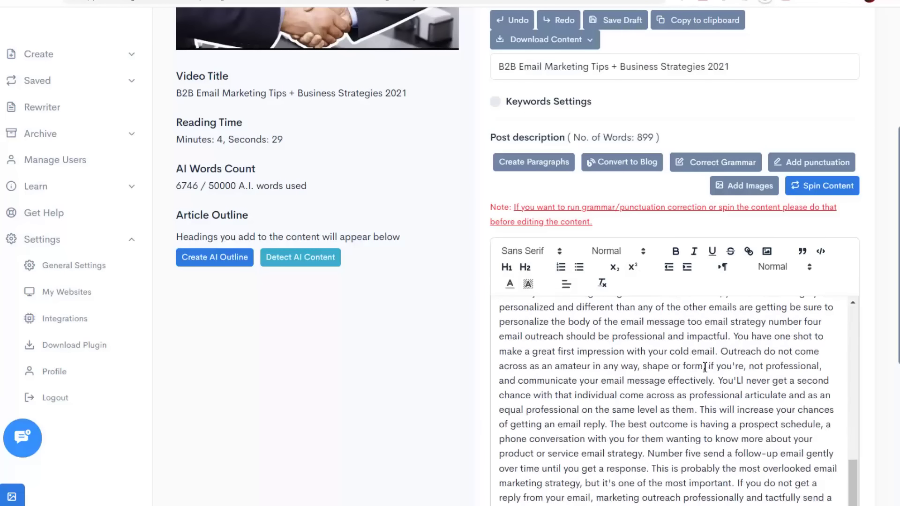
pyautogui.scroll(-5, 853, 361)
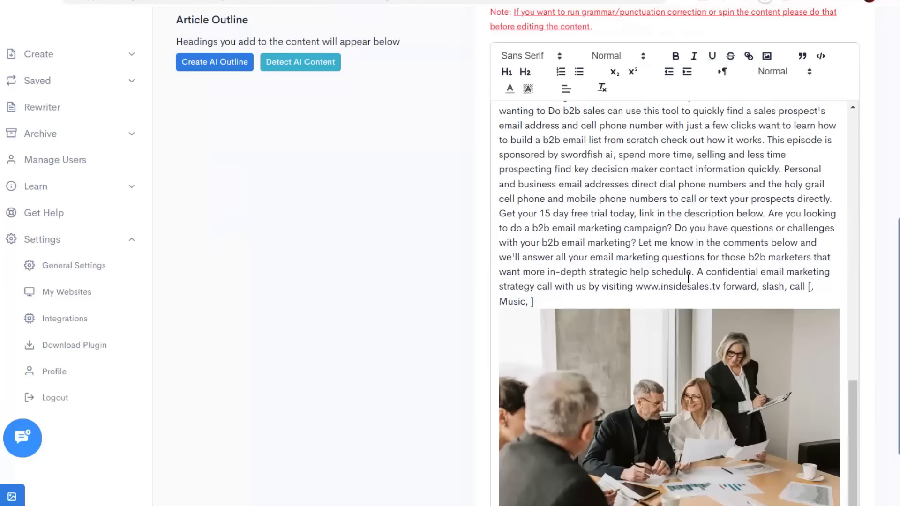
pyautogui.scroll(10, 693, 277)
pyautogui.scroll(4, 428, 263)
pyautogui.scroll(3, 539, 371)
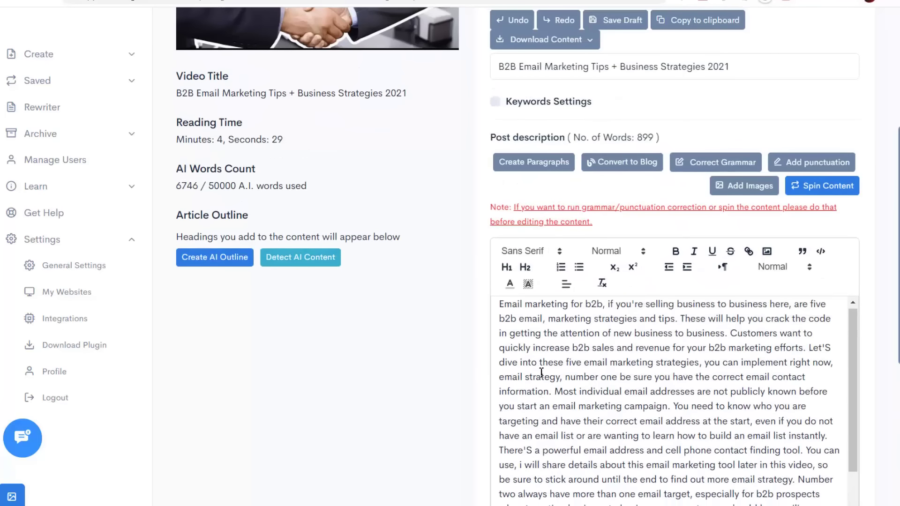
# Split the post description into paragraphs automatically and check the new layout.
pyautogui.click(533, 164)
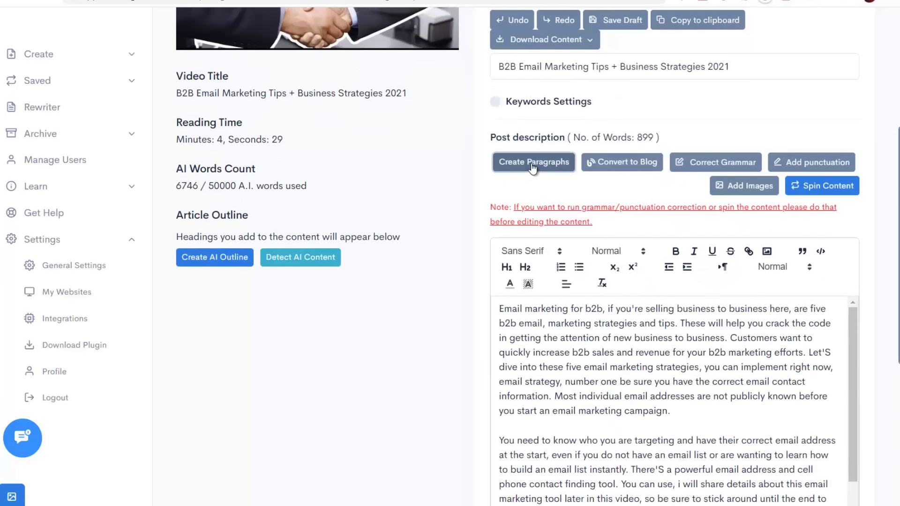
pyautogui.scroll(-5, 609, 373)
pyautogui.scroll(-4, 623, 374)
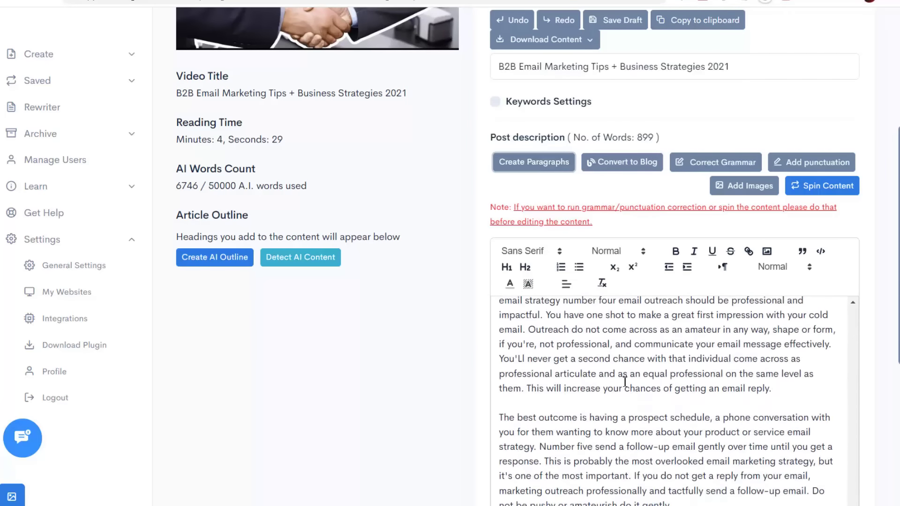
pyautogui.scroll(10, 618, 384)
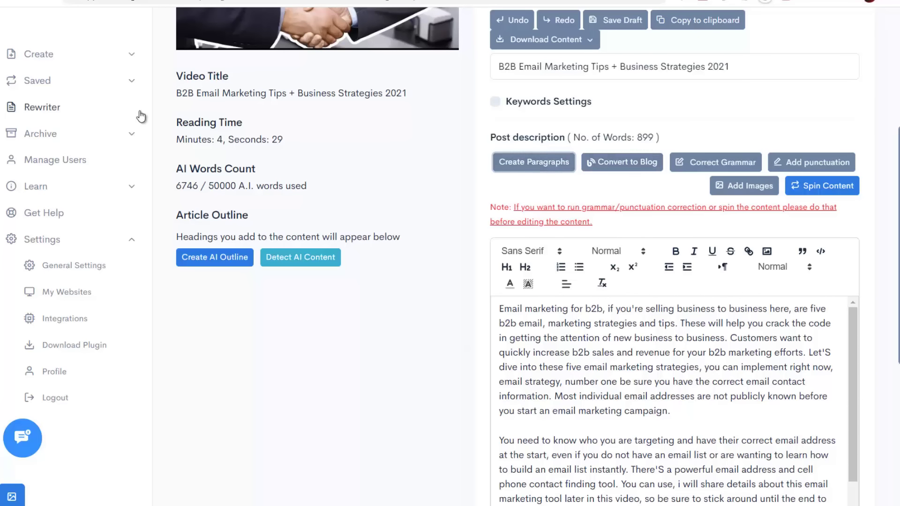
# Show the available content creation options and look over the opening paragraphs of the article.
pyautogui.click(132, 55)
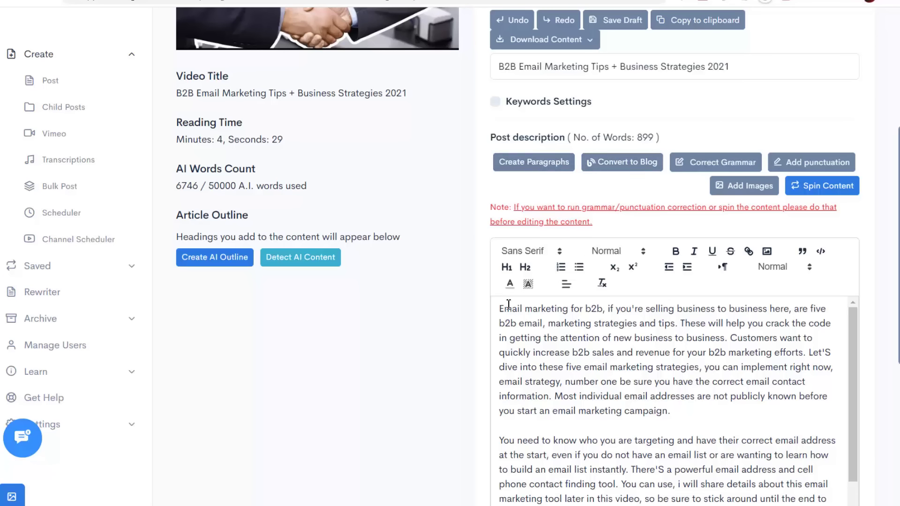
pyautogui.scroll(-5, 648, 431)
pyautogui.scroll(5, 649, 402)
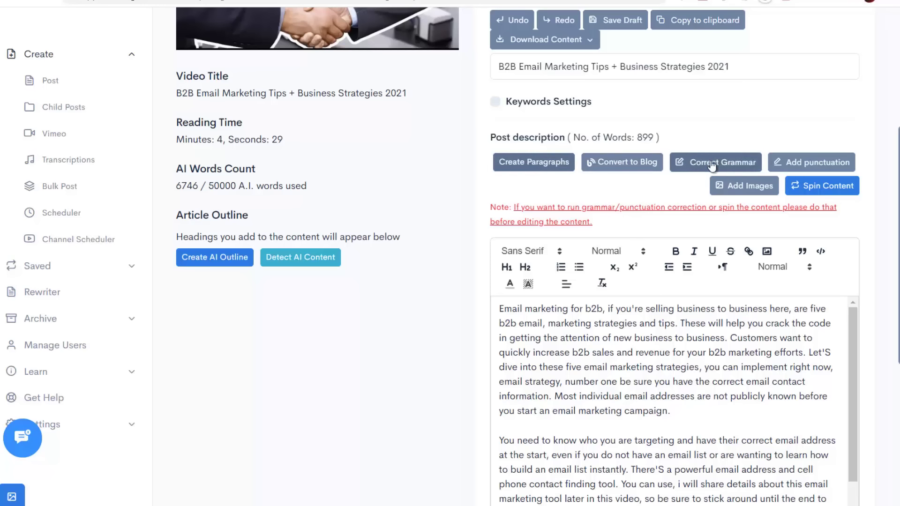
# Open the image library for the post description and search it for "email" pictures.
pyautogui.scroll(-1, 695, 368)
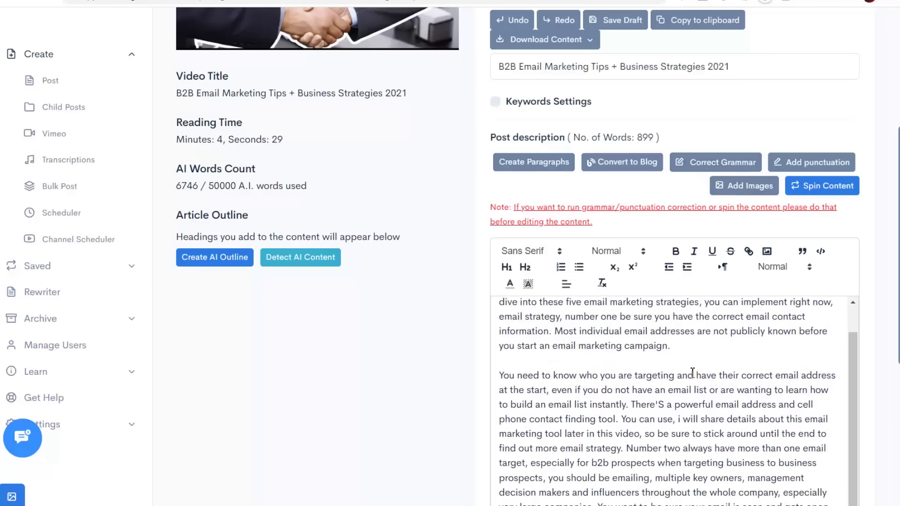
pyautogui.click(692, 354)
pyautogui.click(748, 187)
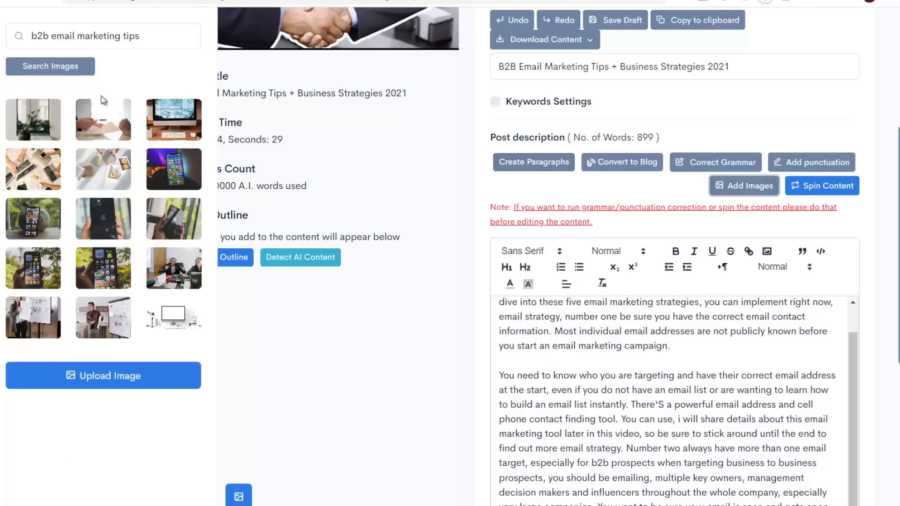
pyautogui.moveTo(171, 45); pyautogui.dragTo(19, 40)
pyautogui.write('email')
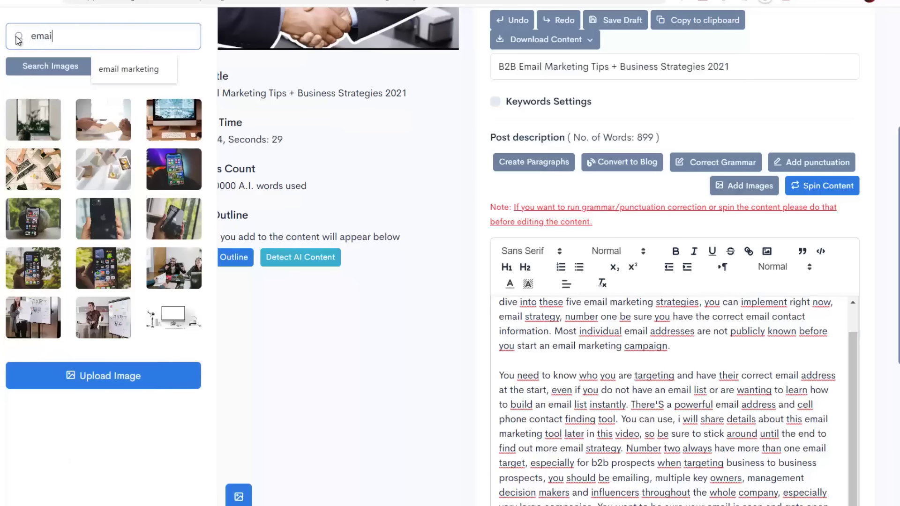
pyautogui.click(36, 65)
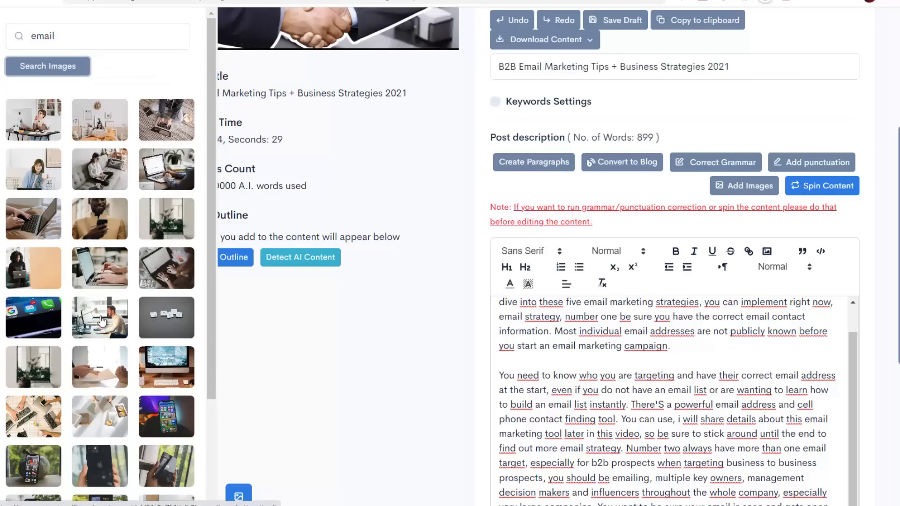
# Insert the picture of the smiling man at his desk after the first paragraph, add a blank line above it and close the image library.
pyautogui.moveTo(100, 319); pyautogui.dragTo(637, 356)
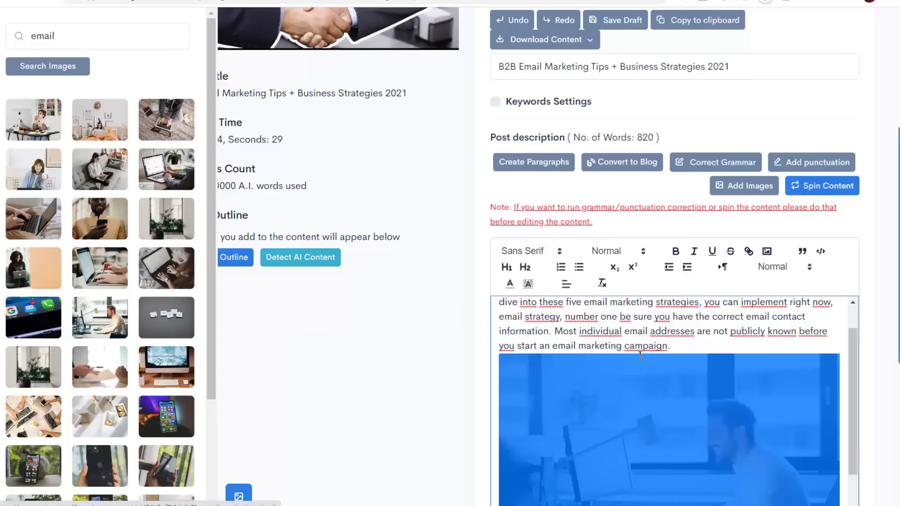
pyautogui.click(679, 349)
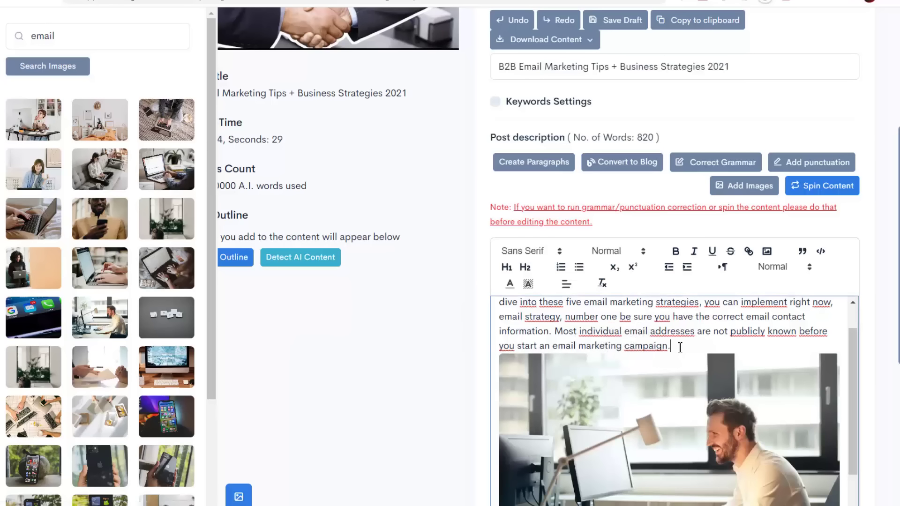
pyautogui.scroll(-5, 689, 360)
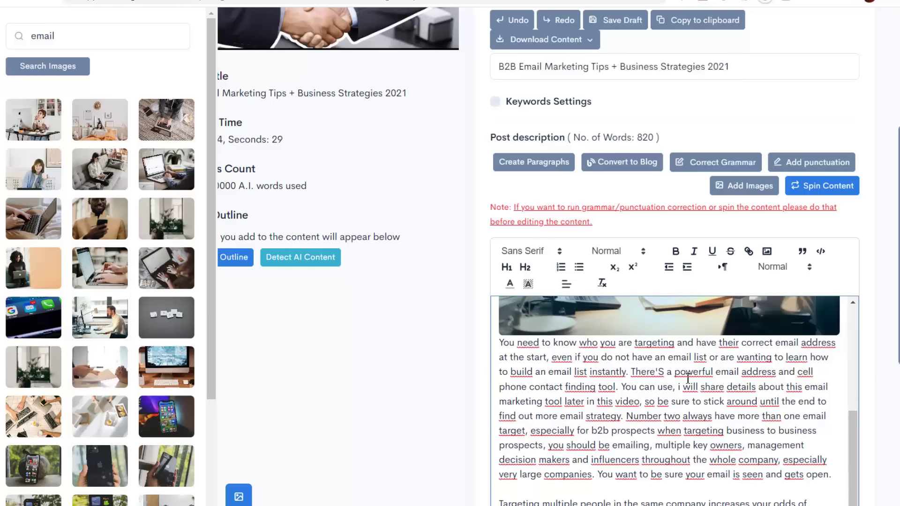
pyautogui.scroll(5, 688, 379)
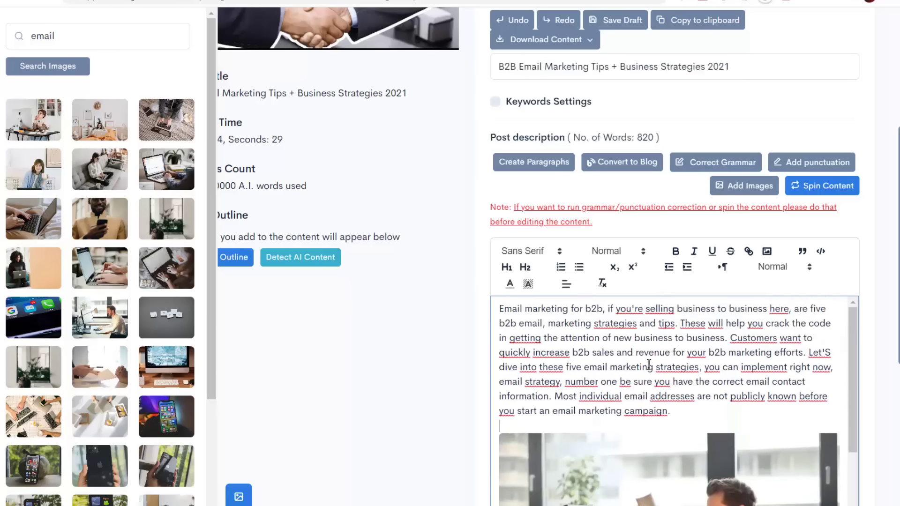
pyautogui.scroll(5, 649, 364)
pyautogui.scroll(-5, 635, 368)
pyautogui.click(239, 496)
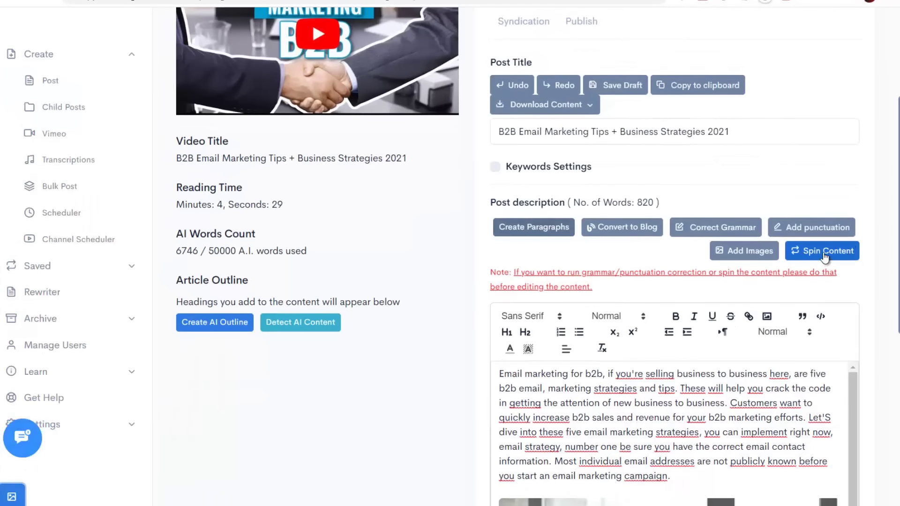
# Look over the post description with its inserted picture and the article outline area beside it.
pyautogui.scroll(-3, 522, 267)
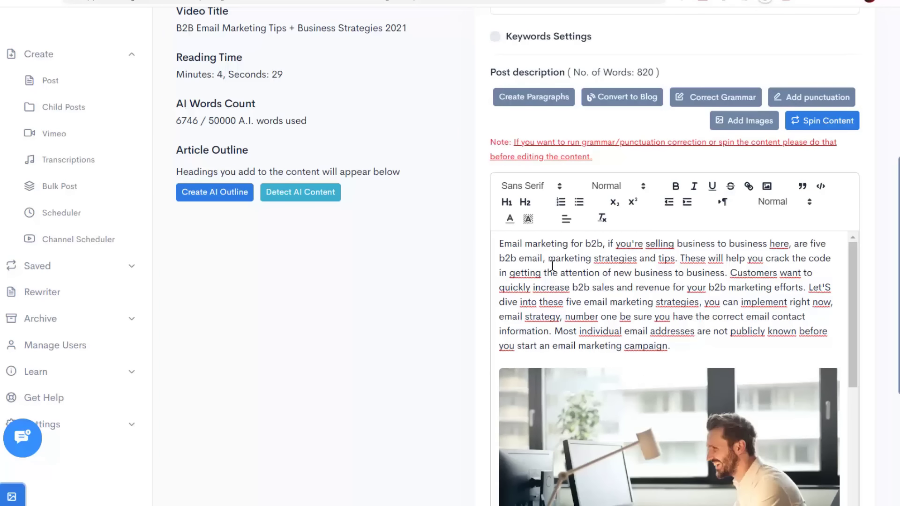
pyautogui.scroll(3, 487, 276)
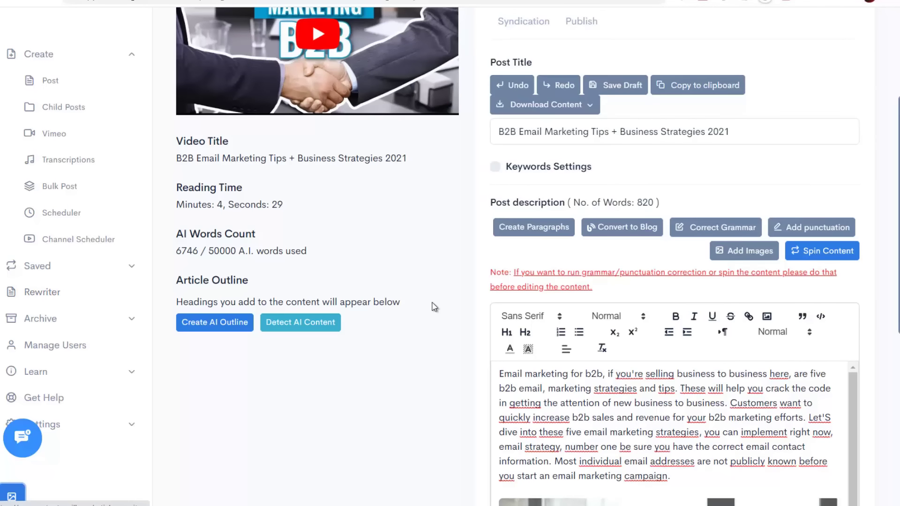
pyautogui.scroll(1, 478, 295)
pyautogui.scroll(-2, 477, 290)
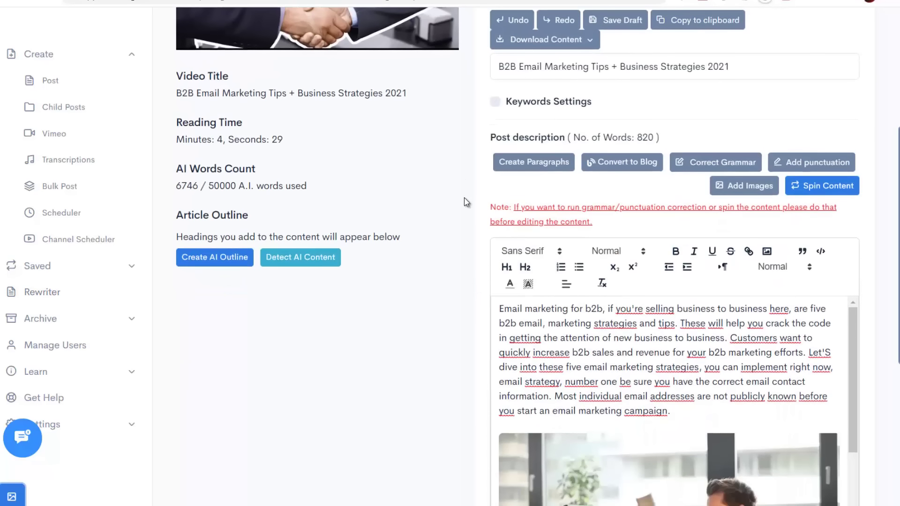
pyautogui.scroll(1, 370, 300)
pyautogui.scroll(-2, 370, 300)
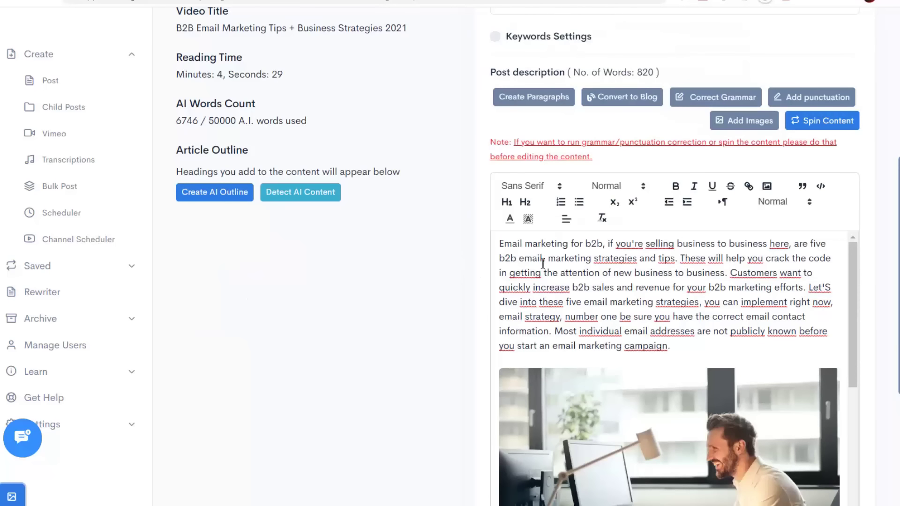
pyautogui.scroll(-10, 545, 252)
pyautogui.scroll(10, 545, 251)
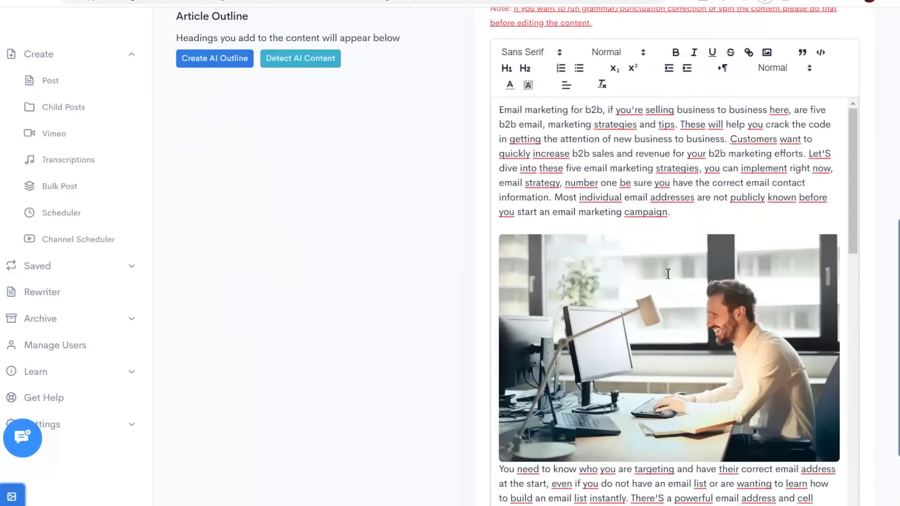
pyautogui.scroll(3, 416, 261)
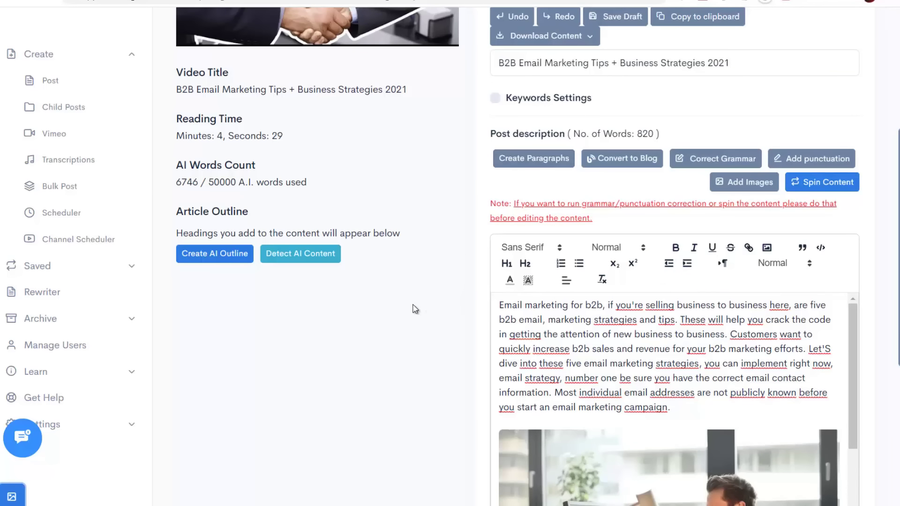
# Create an AI outline for the article with the context "b2b email marketing tips".
pyautogui.click(216, 256)
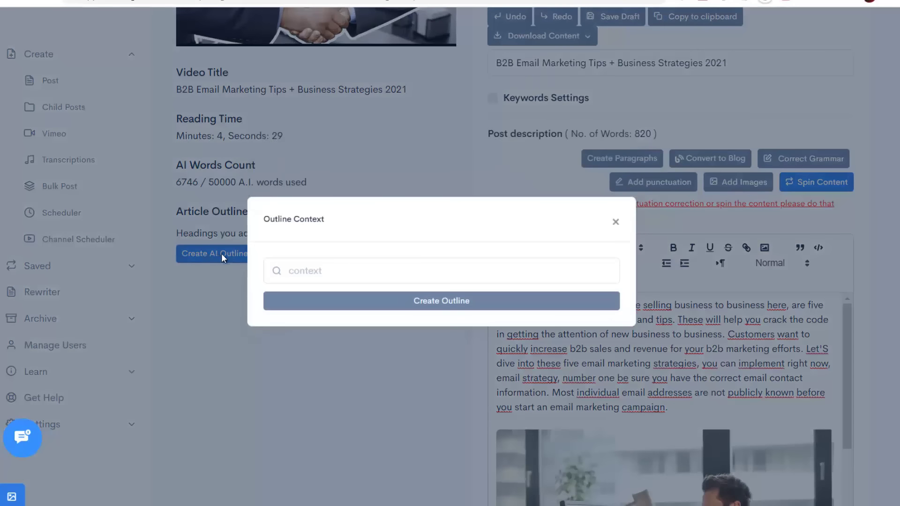
pyautogui.click(324, 270)
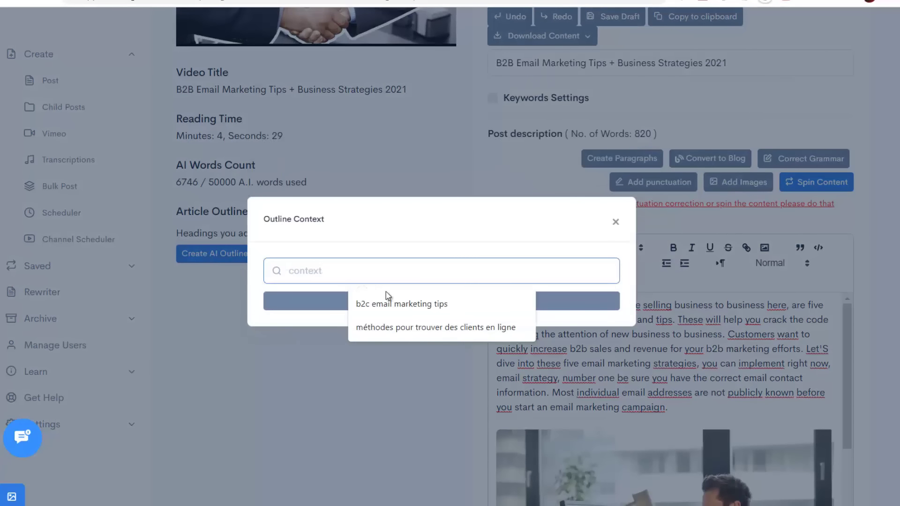
pyautogui.click(398, 305)
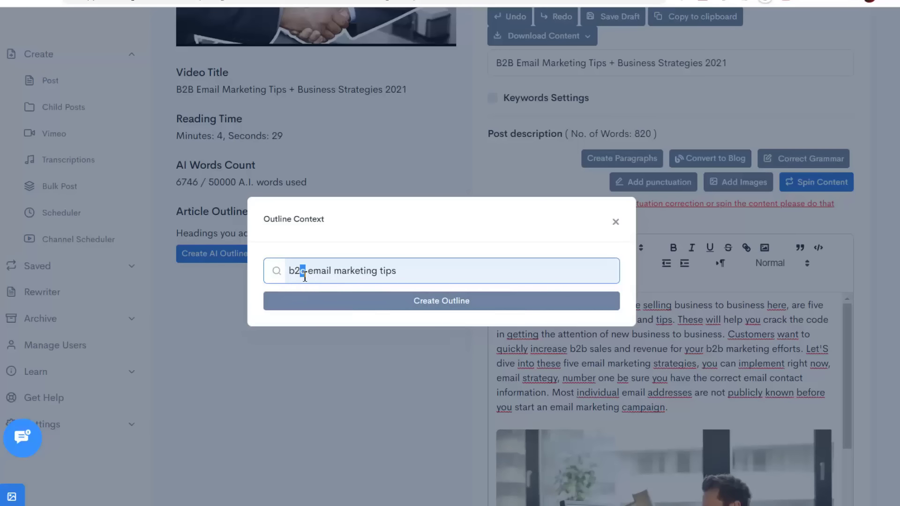
pyautogui.write('b')
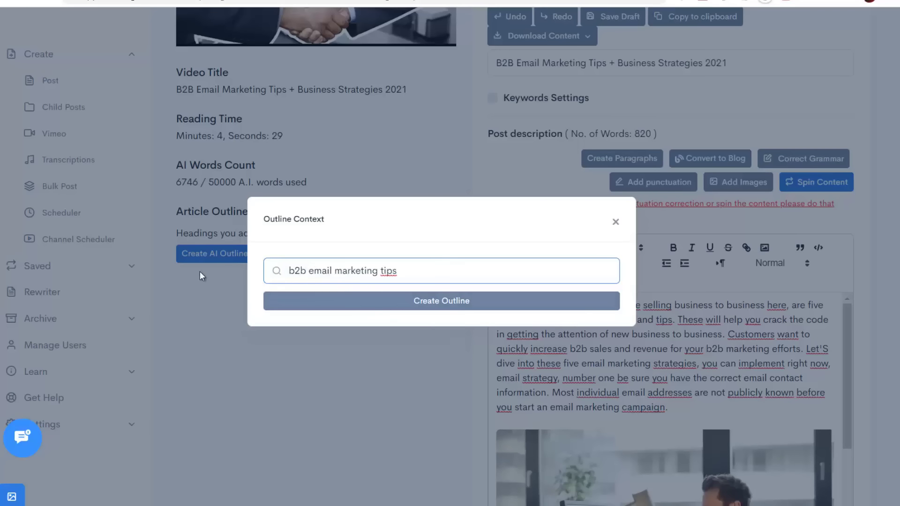
pyautogui.click(435, 304)
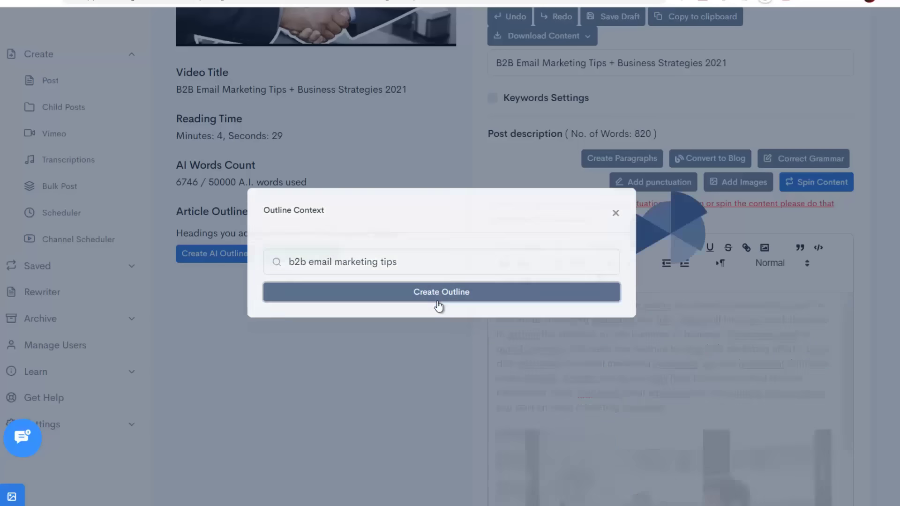
pyautogui.scroll(-3, 403, 277)
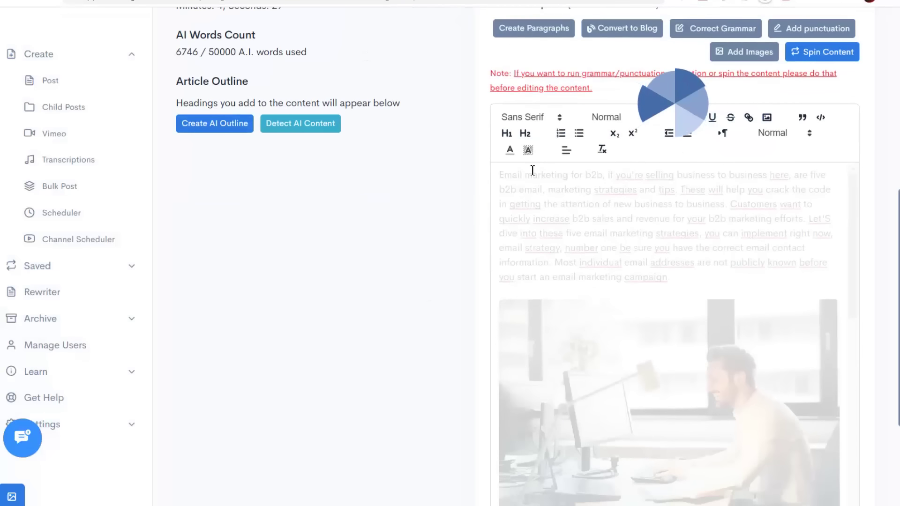
pyautogui.scroll(-5, 551, 222)
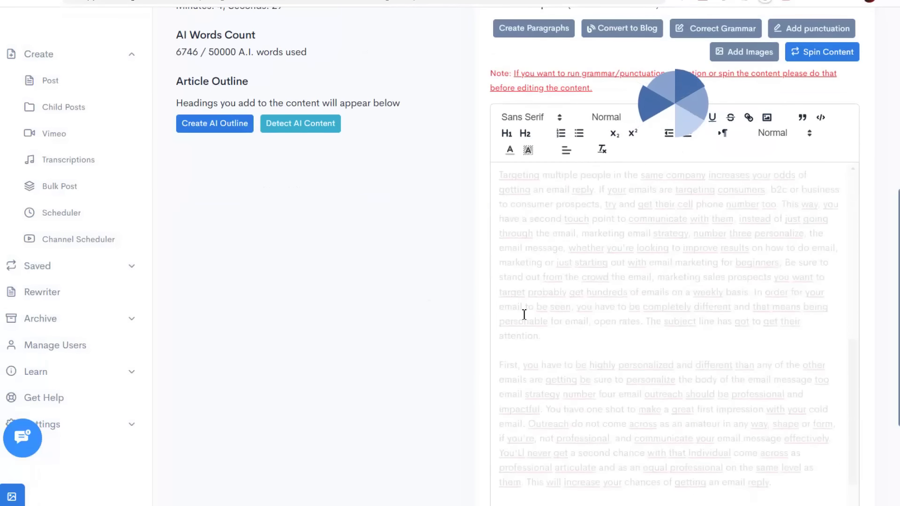
pyautogui.scroll(3, 524, 316)
pyautogui.scroll(3, 497, 269)
pyautogui.scroll(4, 425, 291)
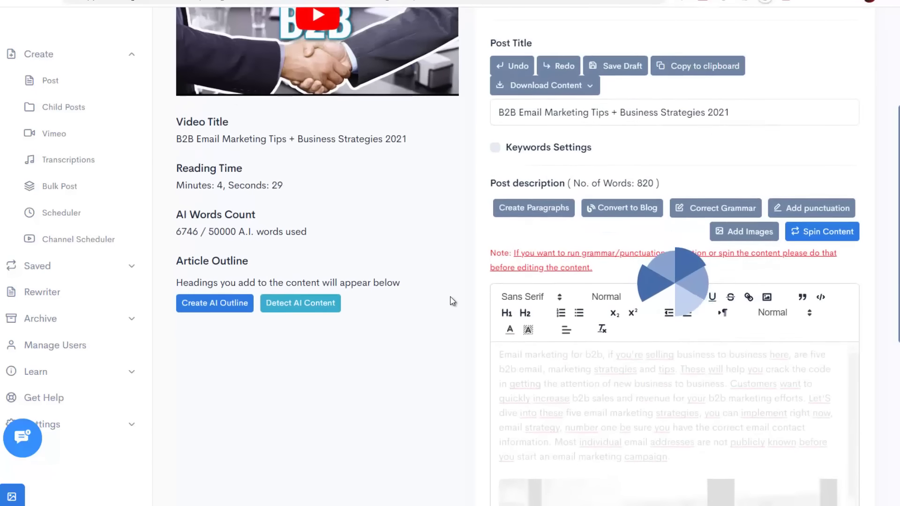
# Examine the generated outline headings and read through the article's new sections from start to end.
pyautogui.scroll(-2, 441, 267)
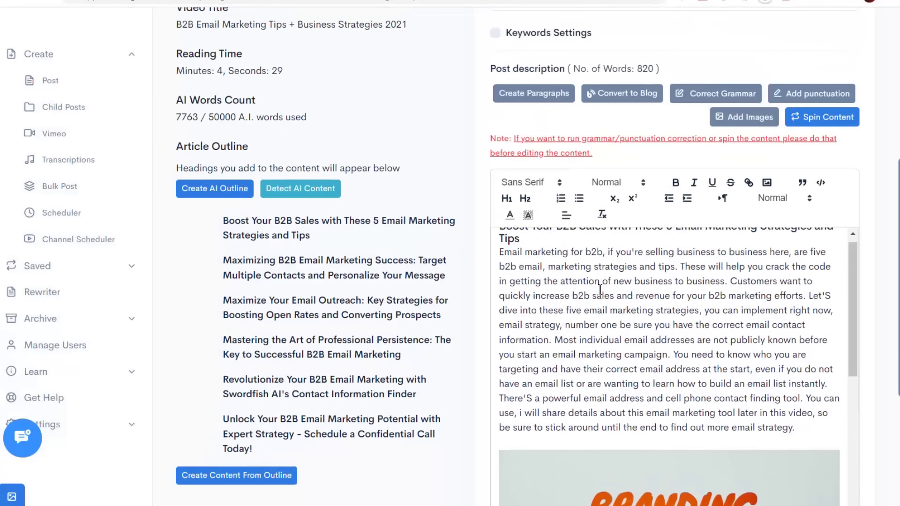
pyautogui.scroll(-15, 545, 252)
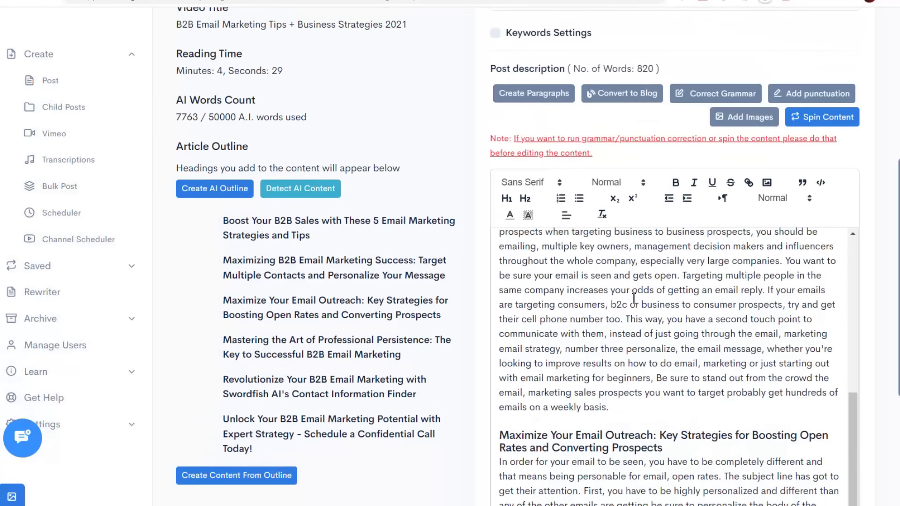
pyautogui.scroll(-10, 626, 282)
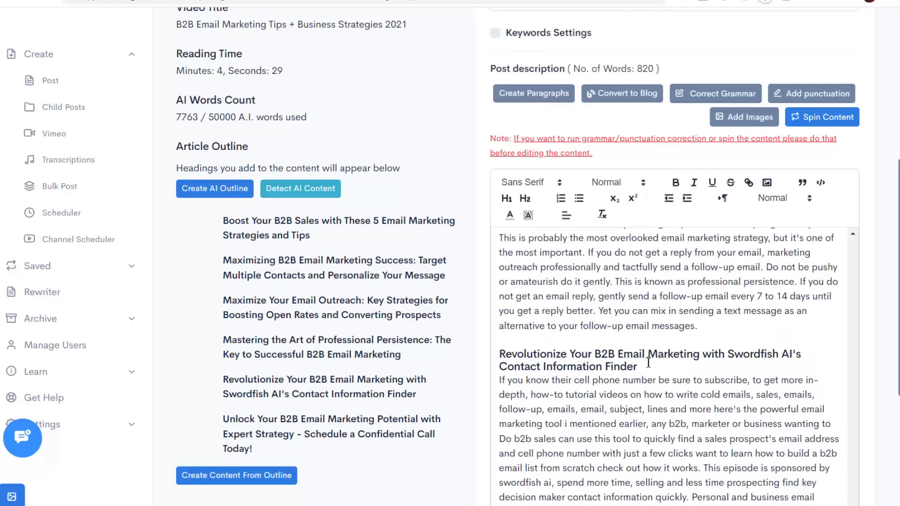
pyautogui.scroll(-4, 401, 322)
pyautogui.scroll(4, 401, 322)
pyautogui.scroll(-5, 440, 203)
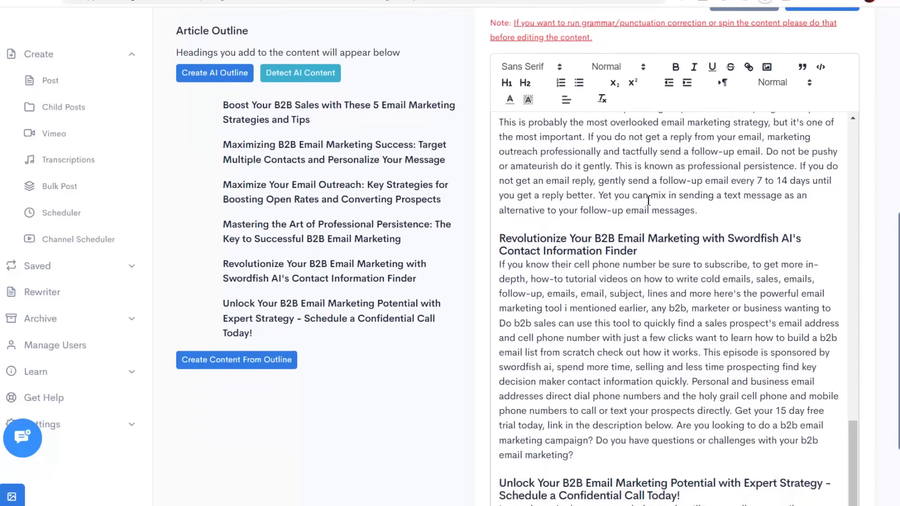
pyautogui.scroll(15, 718, 297)
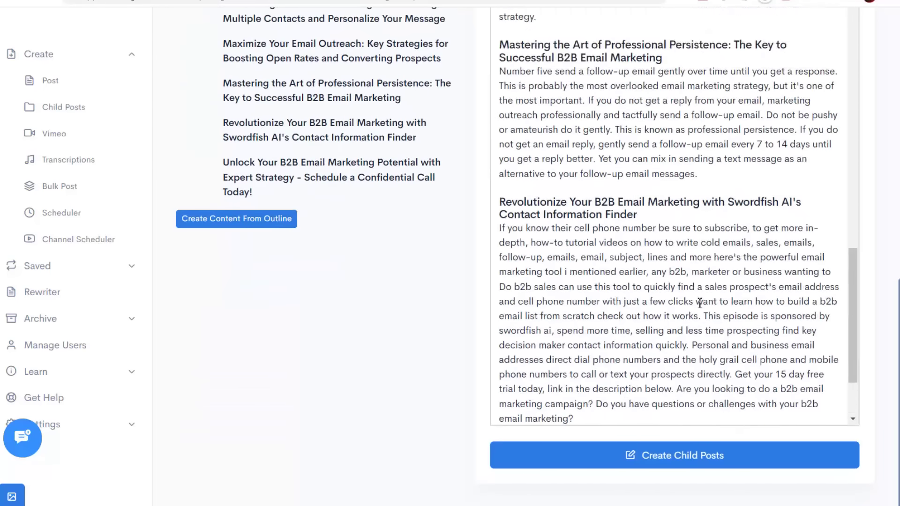
pyautogui.scroll(5, 422, 277)
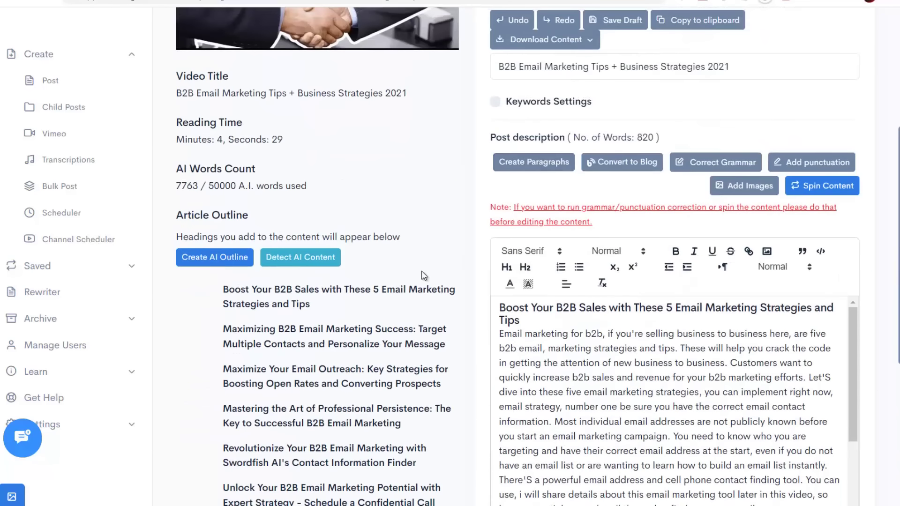
pyautogui.scroll(-1, 348, 268)
pyautogui.scroll(1, 347, 268)
# Split the first section so that "Most individual email addresses" and "You need to know" each start a separate paragraph with blank lines above.
pyautogui.scroll(-4, 412, 237)
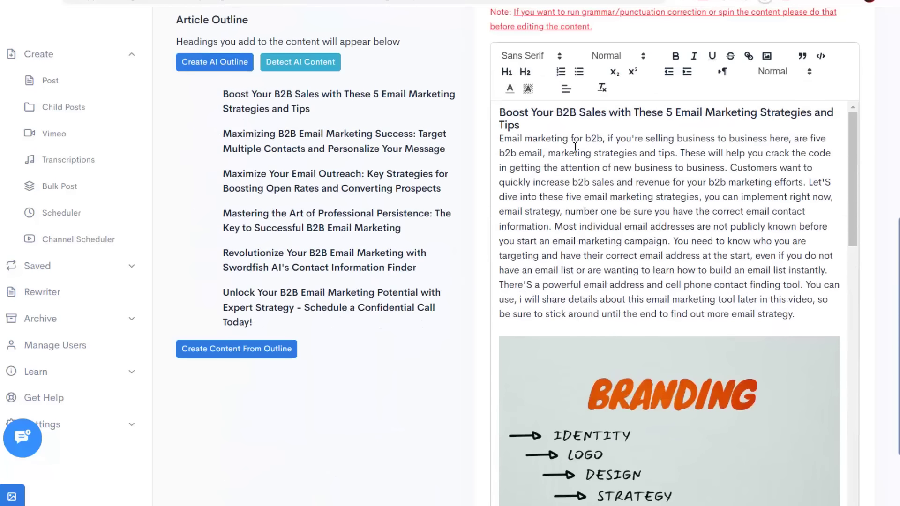
pyautogui.scroll(-5, 575, 146)
pyautogui.scroll(5, 675, 240)
pyautogui.click(675, 241)
pyautogui.press('Return')
pyautogui.press('Return')
pyautogui.press('Return')
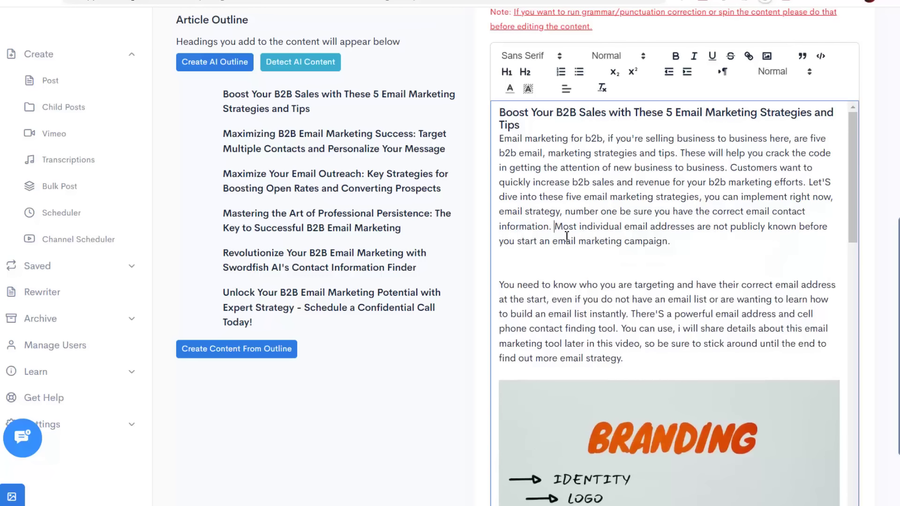
pyautogui.press('Return')
pyautogui.press('Return')
pyautogui.press('Return')
# Select the "Most individual email addresses" sentence and set its AI expansion style to "in the voice of".
pyautogui.moveTo(625, 288); pyautogui.dragTo(497, 272)
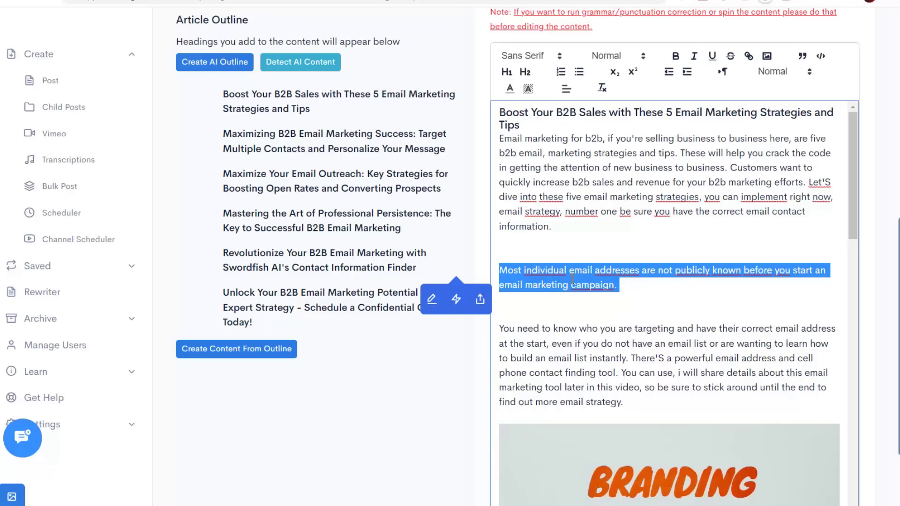
pyautogui.click(455, 299)
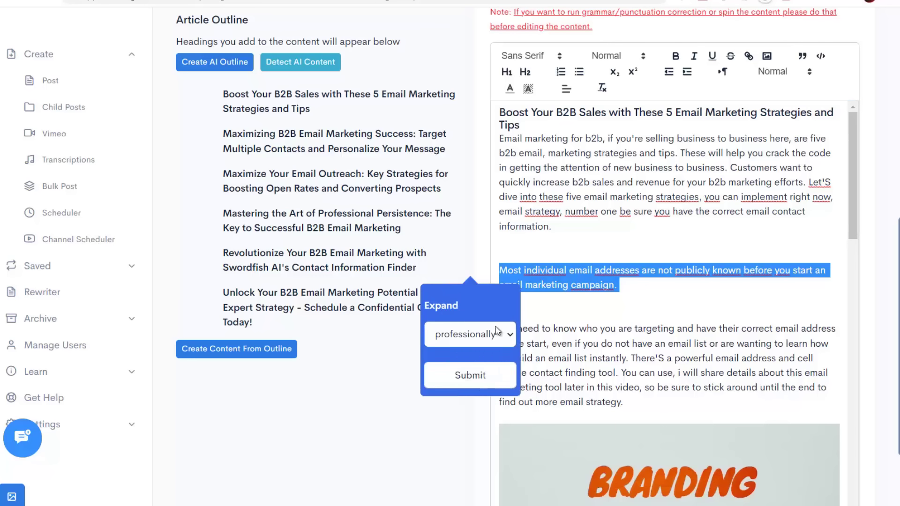
pyautogui.click(495, 335)
pyautogui.click(454, 367)
pyautogui.click(482, 342)
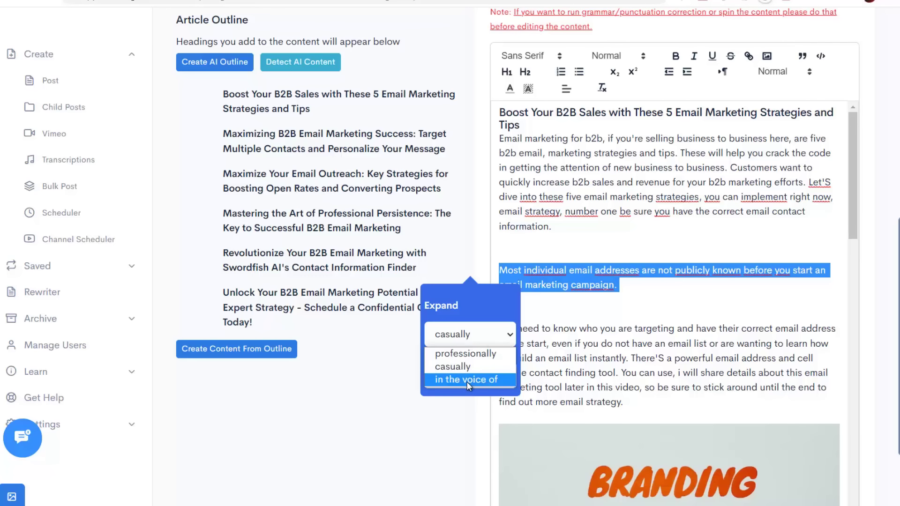
pyautogui.press('Escape')
pyautogui.press('Down')
pyautogui.click(471, 366)
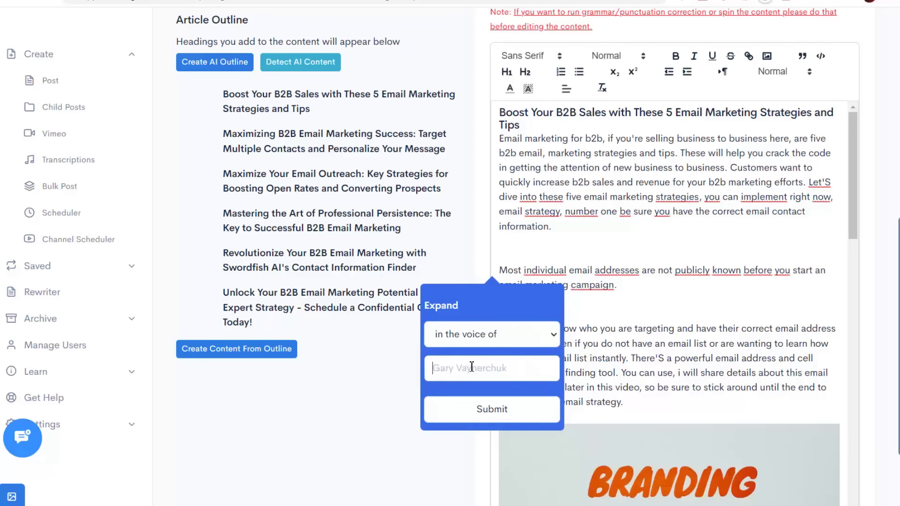
# Enter Tony Robbins as the voice and generate the expanded text for the selected sentence.
pyautogui.write('ga')
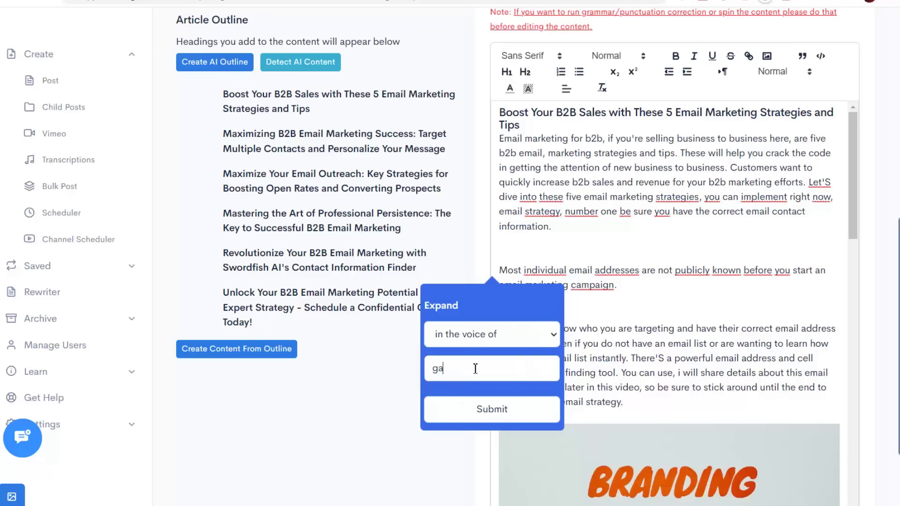
pyautogui.press('BackSpace')
pyautogui.write('tony robbins')
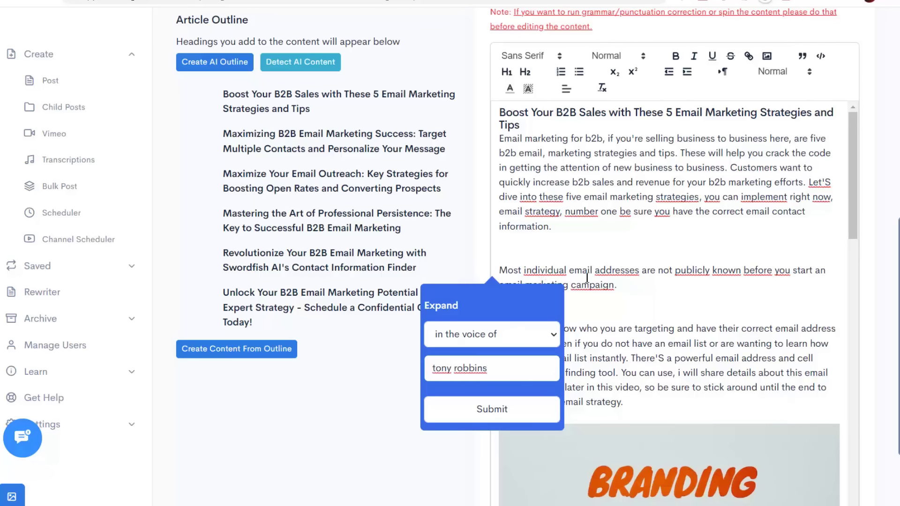
pyautogui.moveTo(490, 369); pyautogui.dragTo(425, 372)
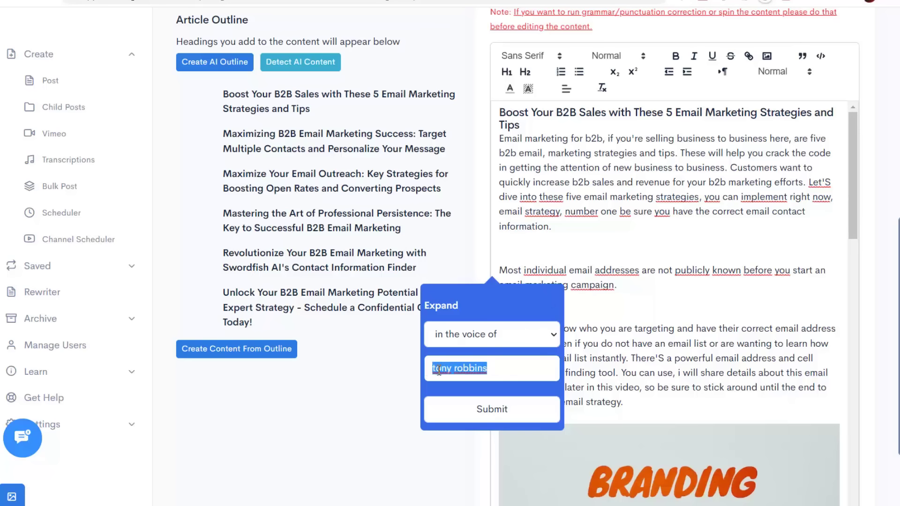
pyautogui.click(498, 369)
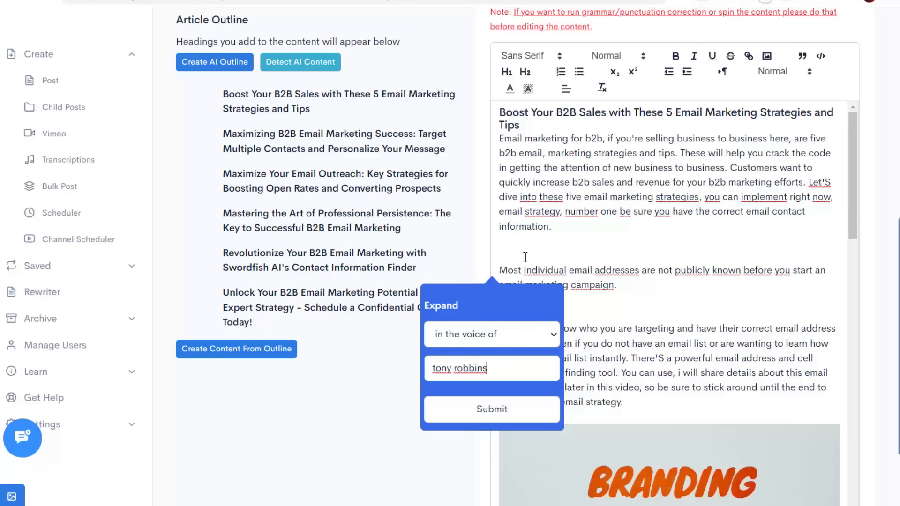
pyautogui.moveTo(508, 368); pyautogui.dragTo(429, 368)
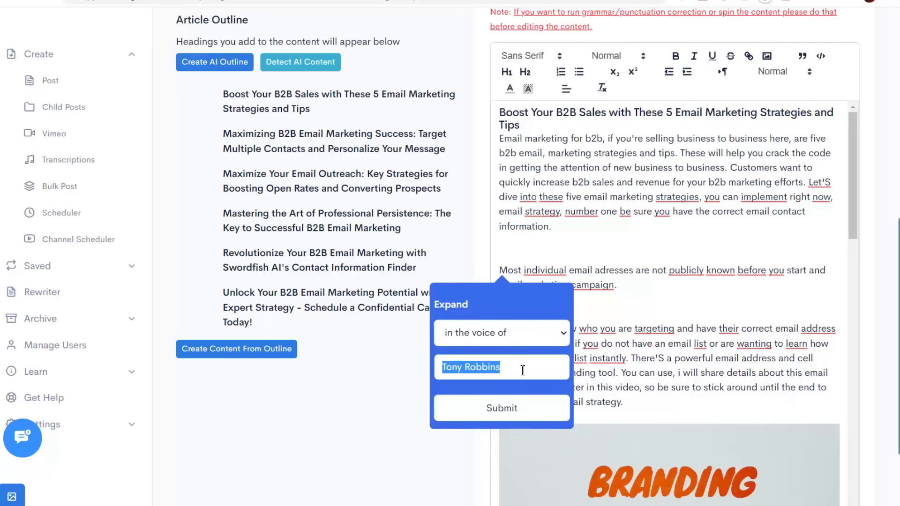
pyautogui.moveTo(523, 370); pyautogui.dragTo(456, 370)
pyautogui.moveTo(521, 368); pyautogui.dragTo(441, 367)
pyautogui.click(518, 370)
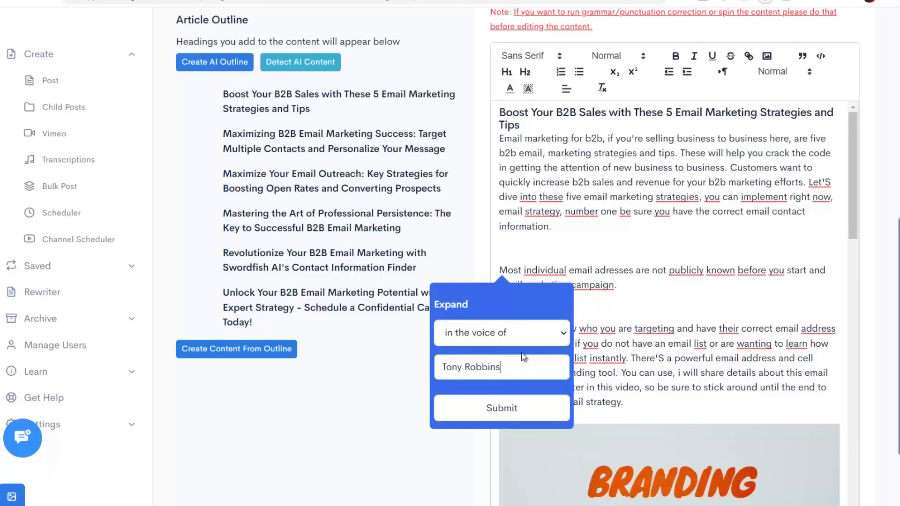
pyautogui.click(503, 409)
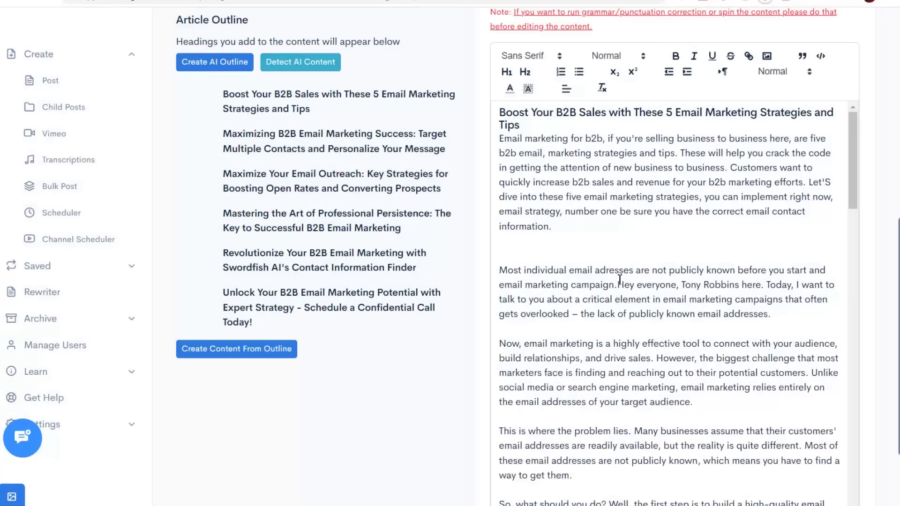
# Read through the expanded paragraphs in the Tony Robbins voice within the article's first section.
pyautogui.scroll(-10, 620, 280)
pyautogui.scroll(-3, 585, 169)
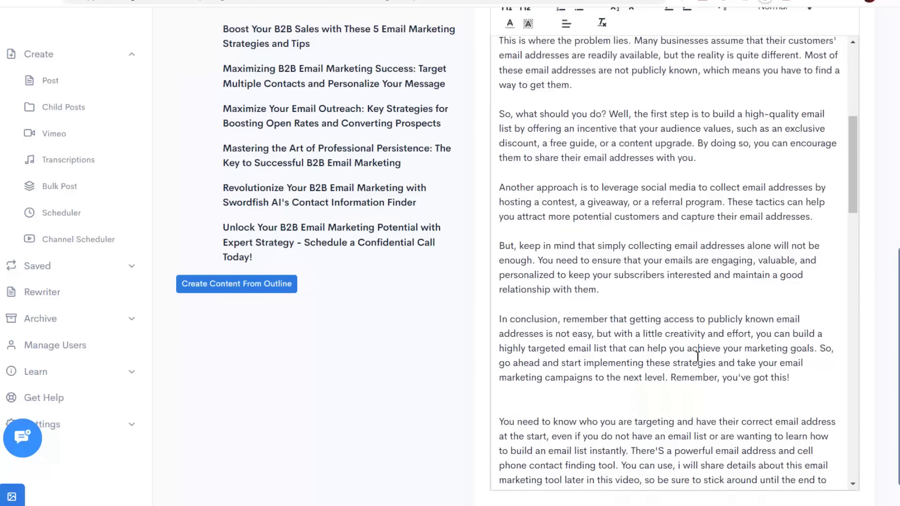
pyautogui.moveTo(798, 377); pyautogui.dragTo(520, 89)
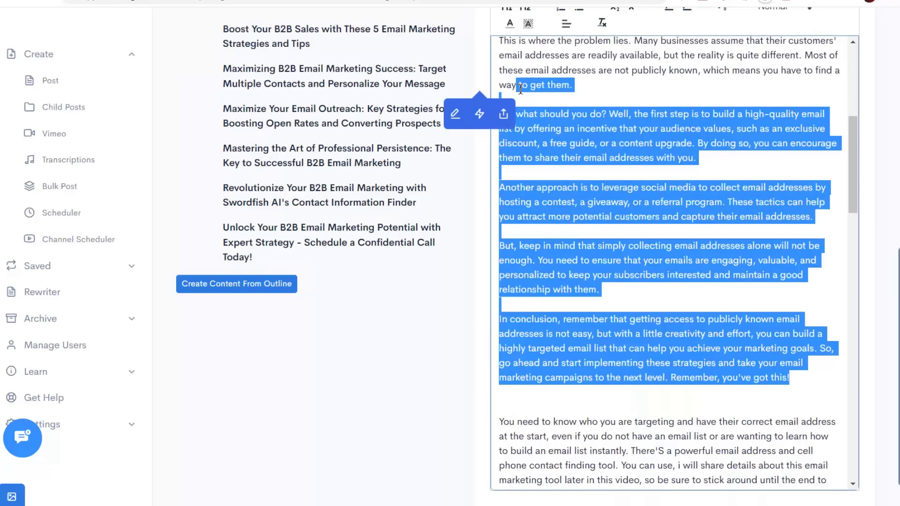
pyautogui.click(628, 150)
pyautogui.scroll(3, 633, 207)
pyautogui.scroll(5, 539, 266)
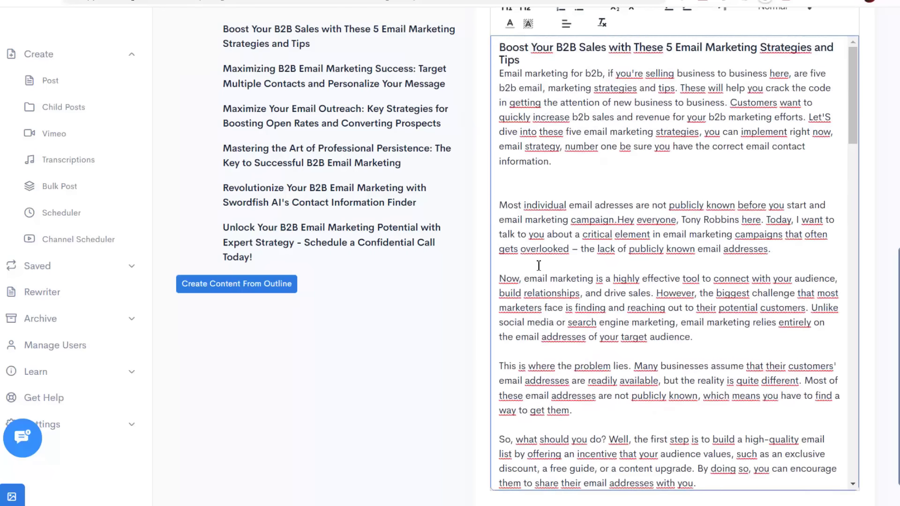
pyautogui.scroll(3, 539, 266)
pyautogui.scroll(3, 466, 284)
pyautogui.scroll(-3, 466, 284)
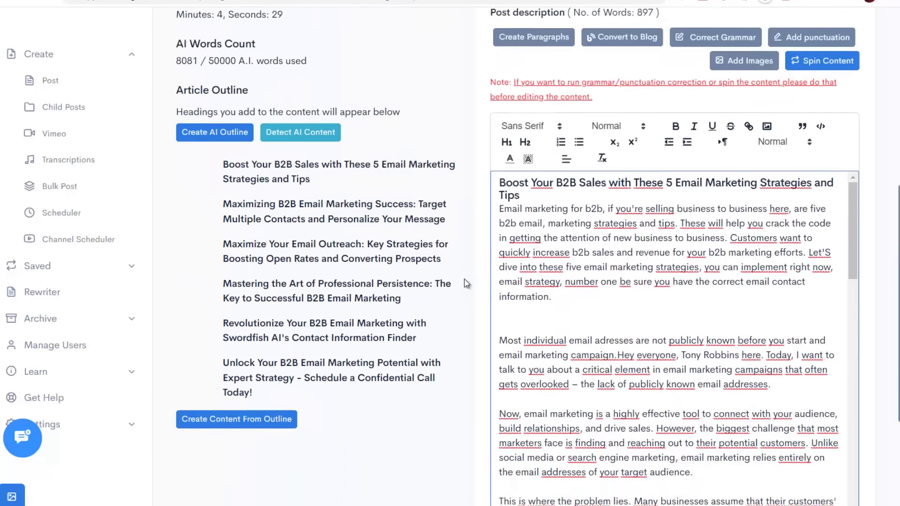
pyautogui.scroll(-3, 547, 195)
pyautogui.scroll(3, 534, 227)
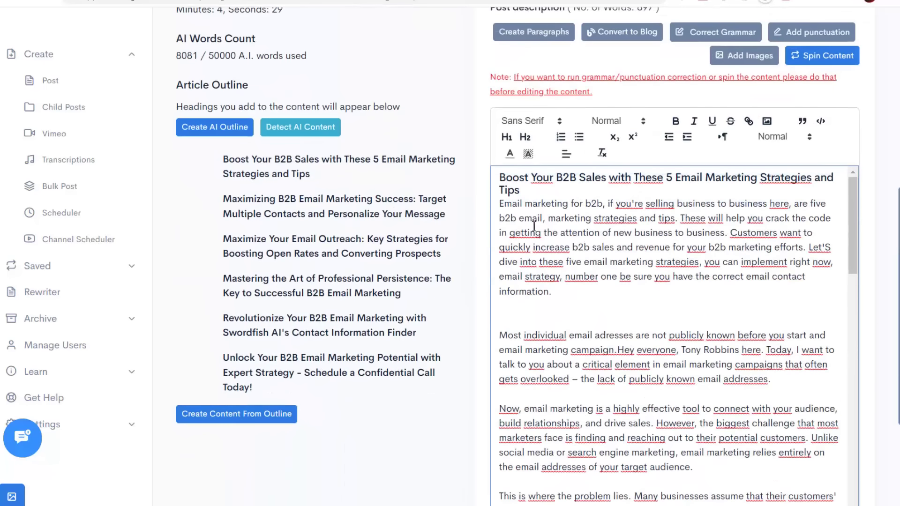
pyautogui.scroll(-15, 636, 234)
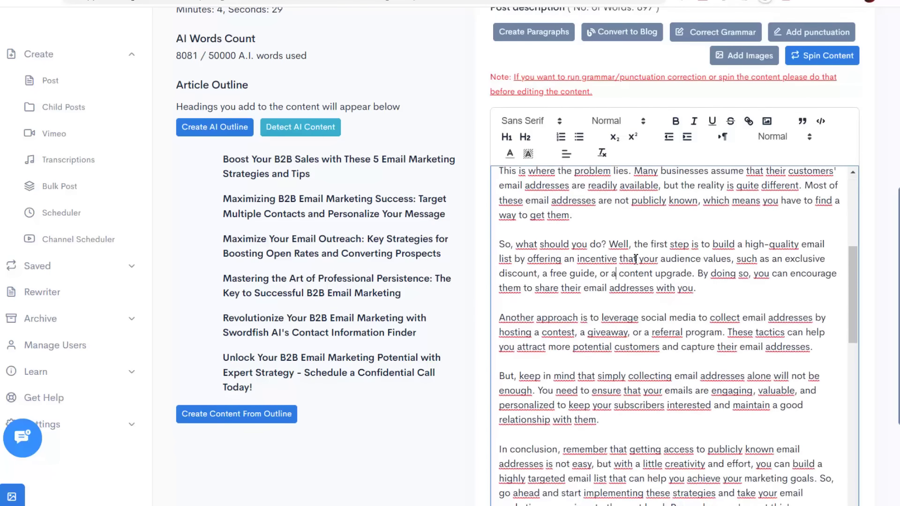
pyautogui.scroll(15, 648, 303)
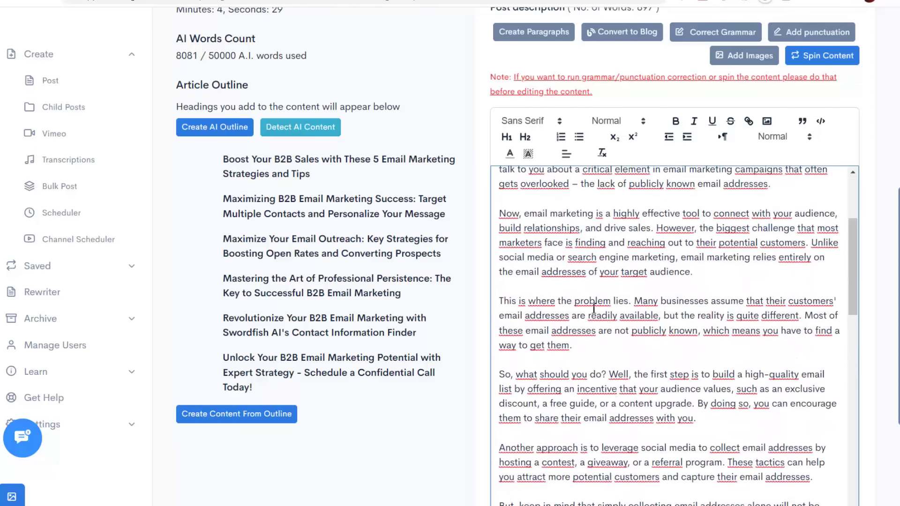
pyautogui.scroll(-7, 596, 137)
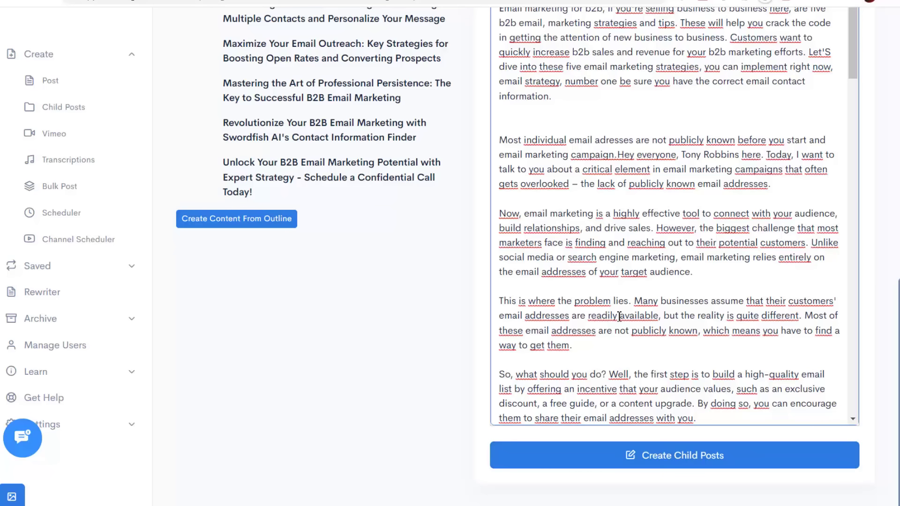
# Review the outline headings against the article, from the first section to the "Maximizing B2B Email Marketing Success" section.
pyautogui.scroll(7, 619, 316)
pyautogui.scroll(-2, 661, 328)
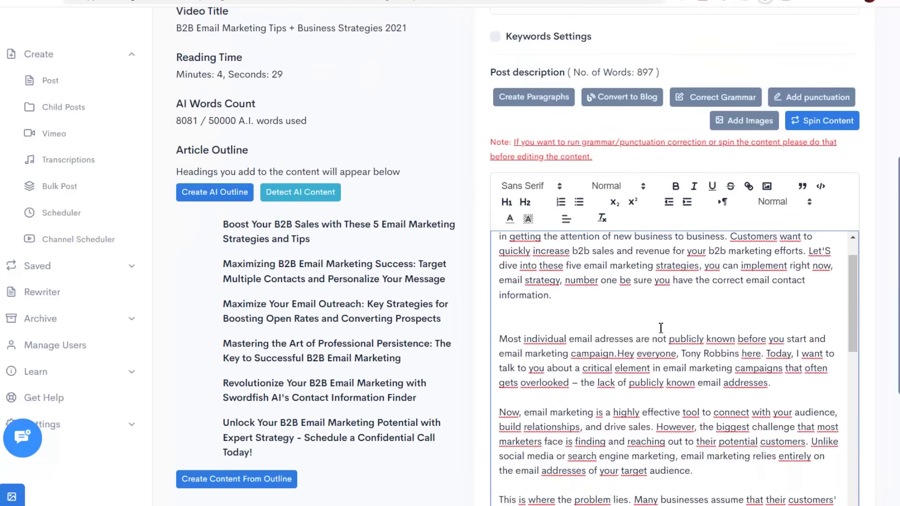
pyautogui.scroll(2, 661, 328)
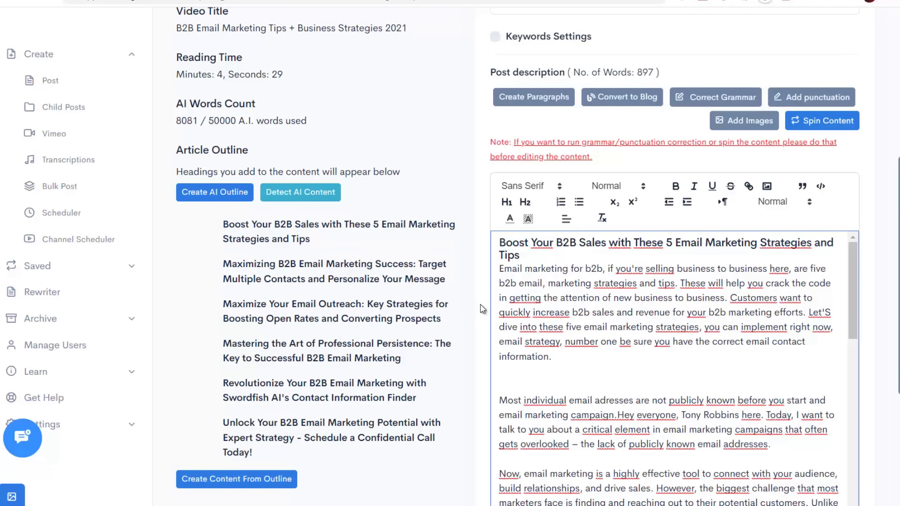
pyautogui.scroll(-2, 482, 309)
pyautogui.scroll(-1, 475, 281)
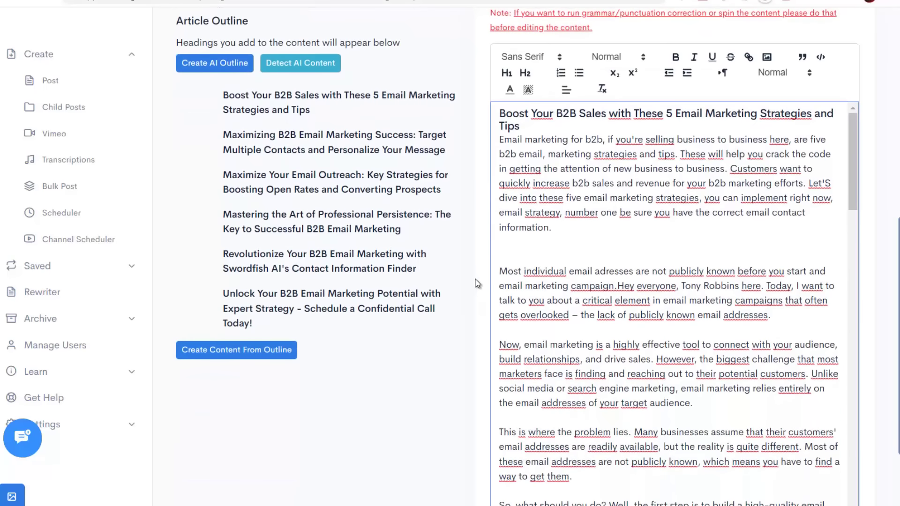
pyautogui.scroll(1, 475, 281)
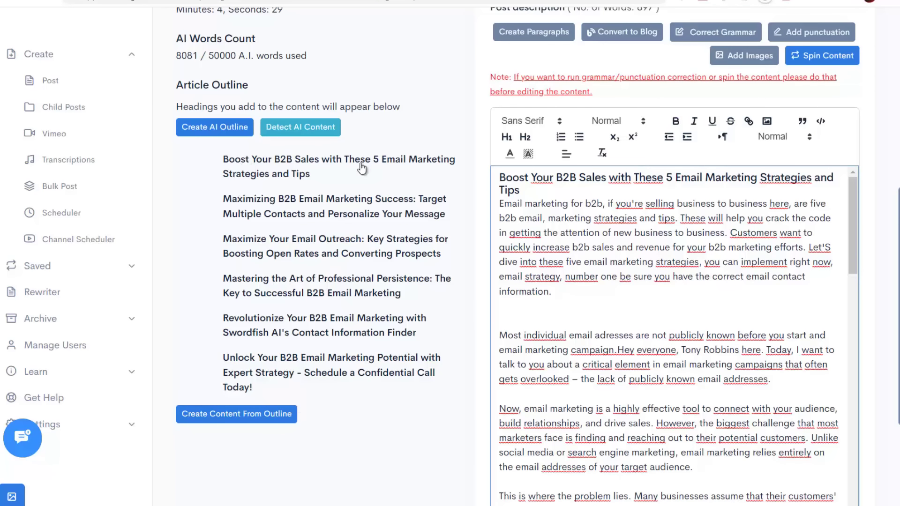
pyautogui.scroll(-10, 604, 353)
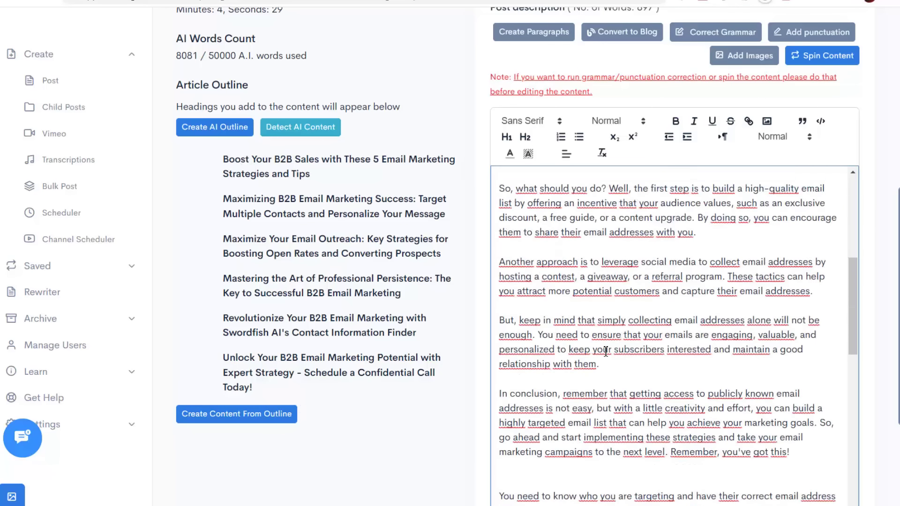
pyautogui.scroll(-8, 609, 355)
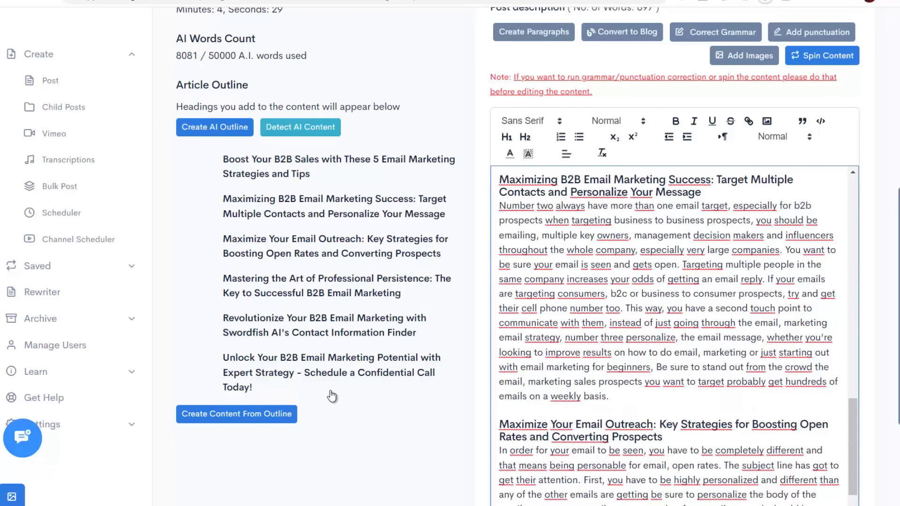
# Generate new article content from the outline headings.
pyautogui.click(240, 419)
pyautogui.scroll(5, 266, 150)
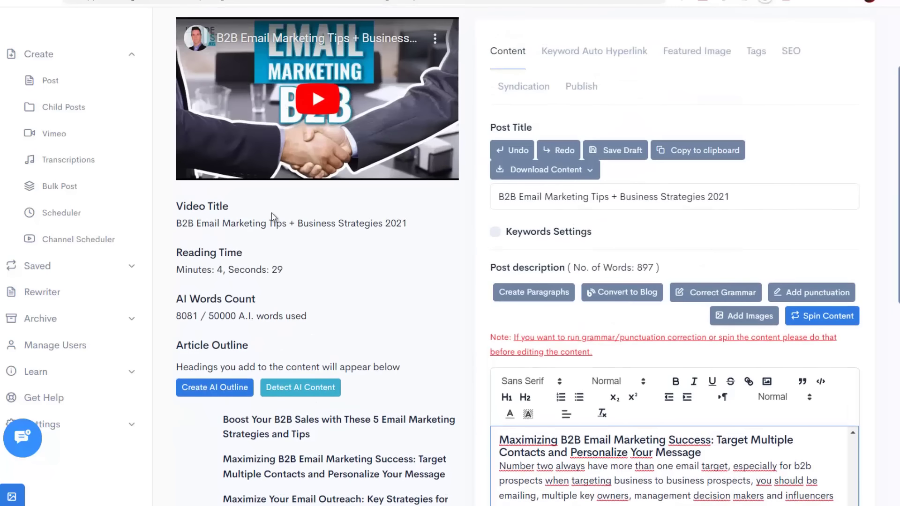
pyautogui.scroll(-5, 241, 209)
pyautogui.scroll(1, 469, 262)
pyautogui.scroll(-3, 457, 150)
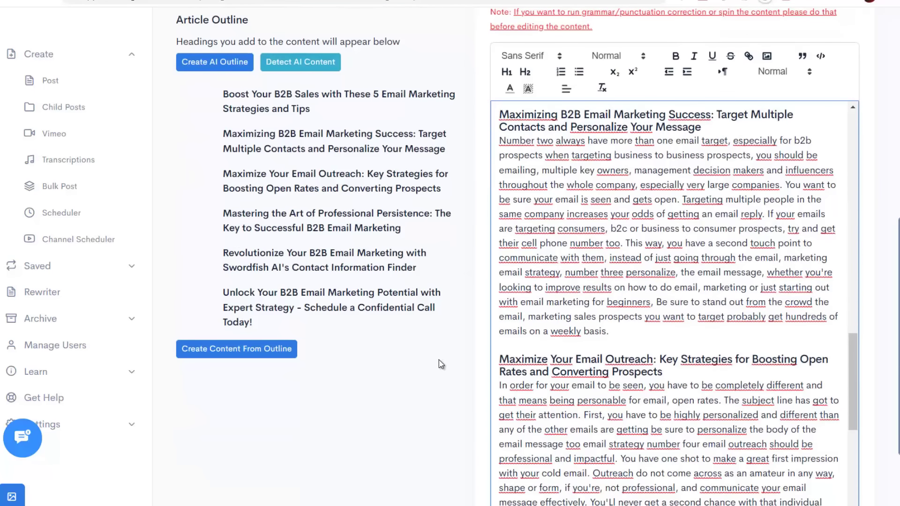
pyautogui.scroll(2, 459, 230)
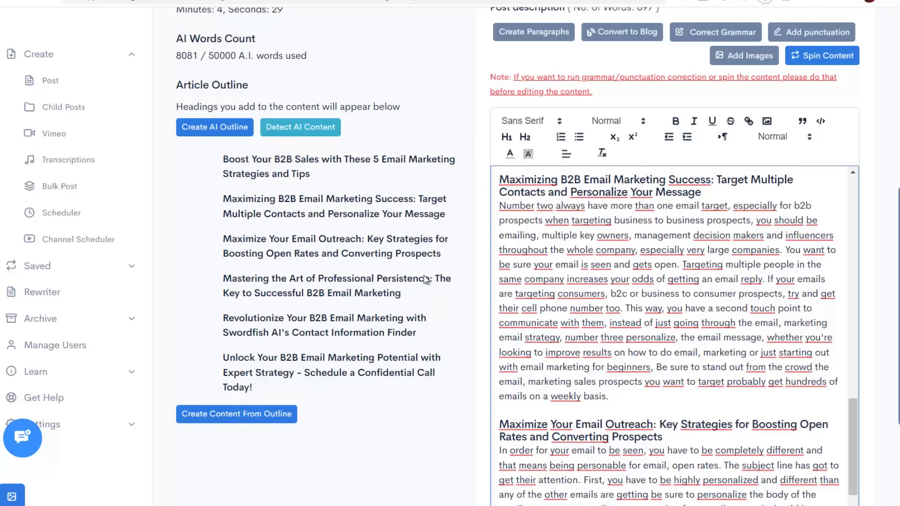
pyautogui.scroll(-2, 408, 365)
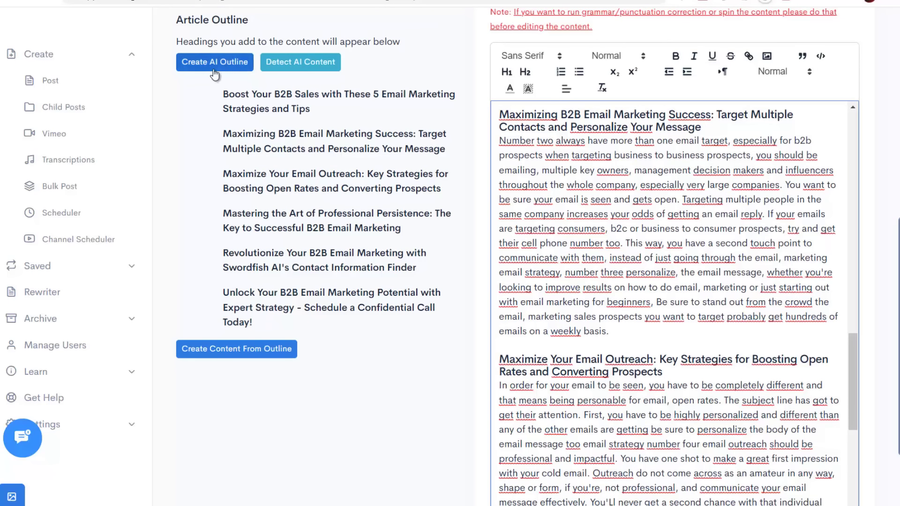
pyautogui.click(237, 354)
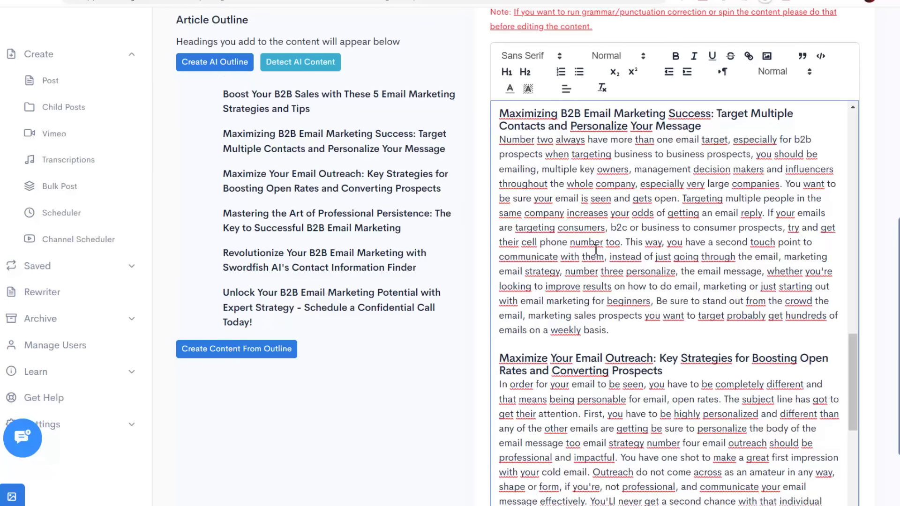
pyautogui.click(243, 353)
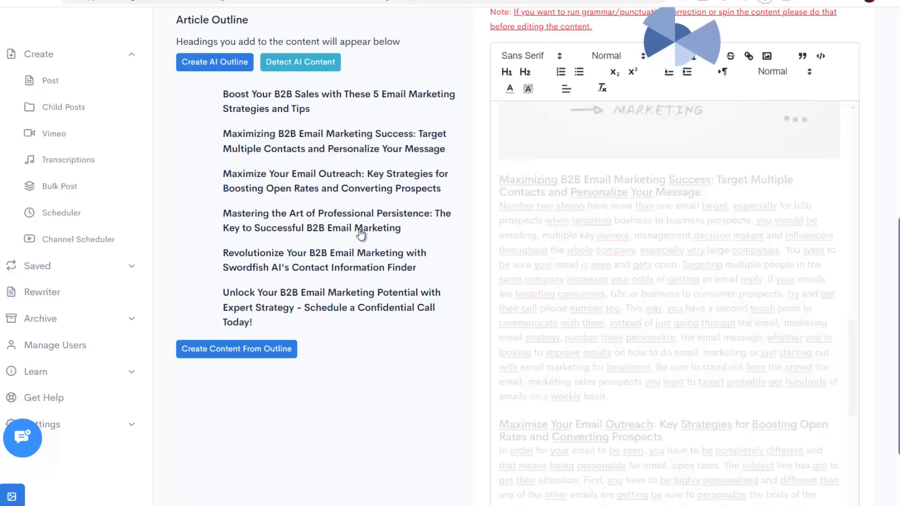
pyautogui.scroll(10, 683, 225)
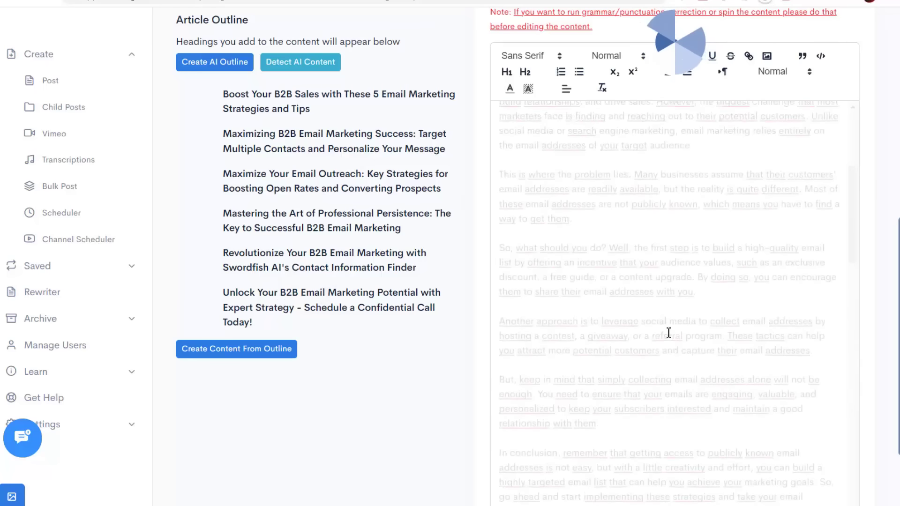
pyautogui.scroll(10, 669, 333)
pyautogui.scroll(-3, 460, 303)
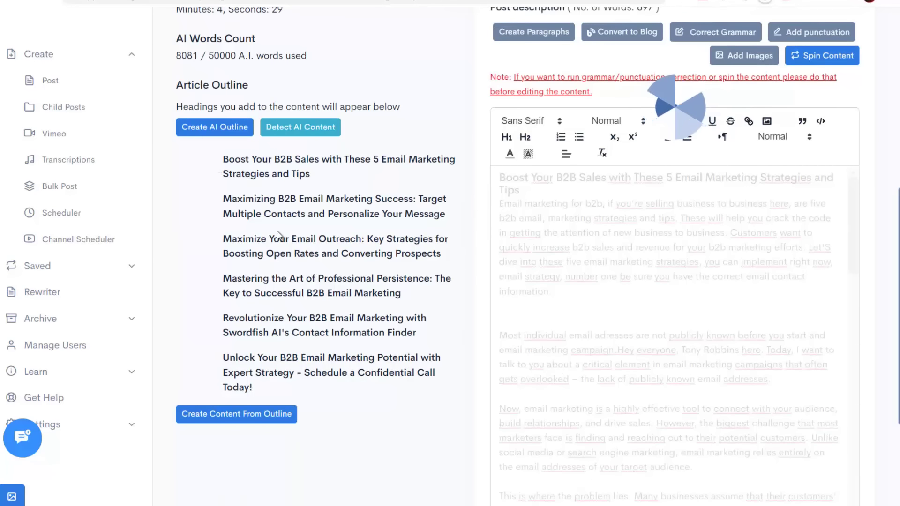
pyautogui.scroll(-1, 483, 281)
pyautogui.scroll(1, 475, 263)
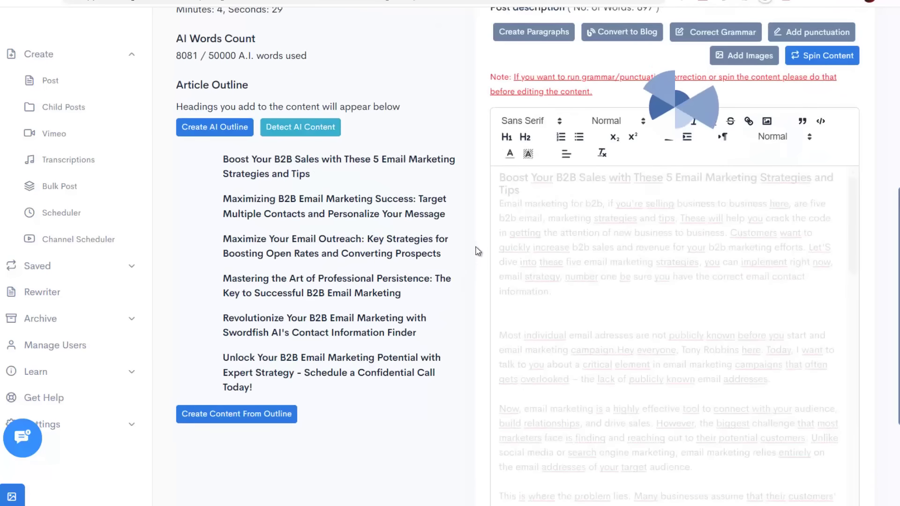
pyautogui.scroll(3, 477, 252)
pyautogui.scroll(-2, 476, 262)
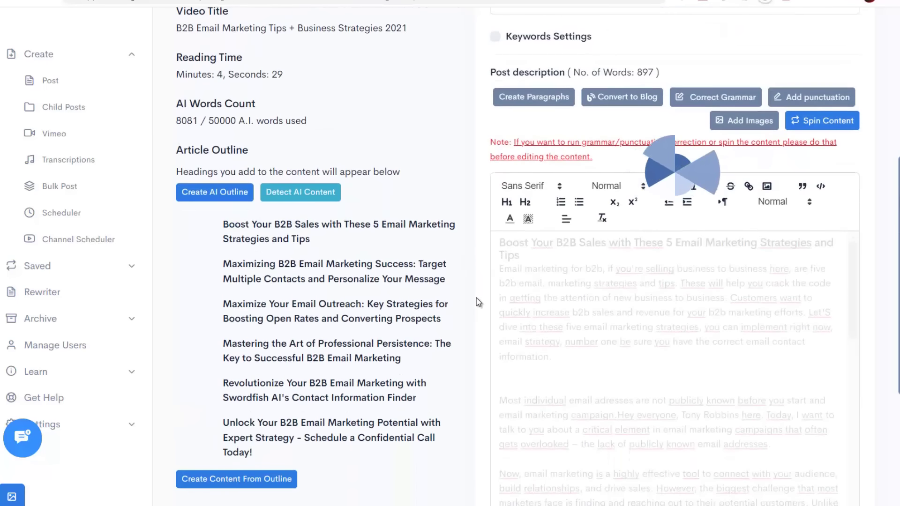
pyautogui.scroll(-2, 477, 302)
pyautogui.scroll(5, 481, 307)
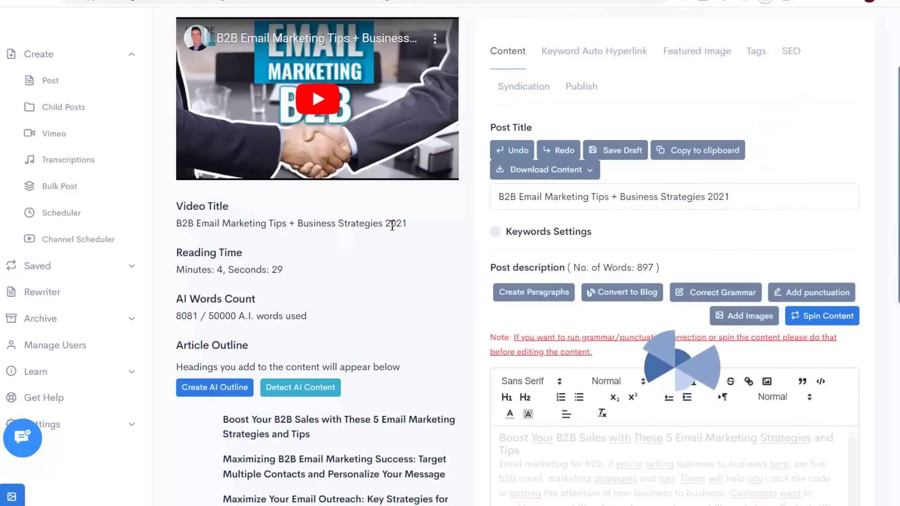
pyautogui.scroll(-6, 434, 165)
pyautogui.scroll(4, 441, 164)
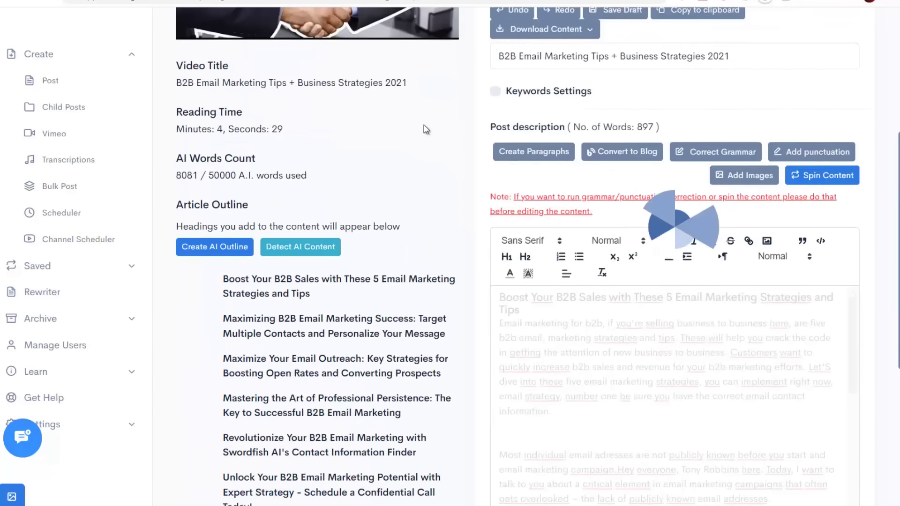
pyautogui.scroll(1, 425, 130)
pyautogui.scroll(-3, 457, 173)
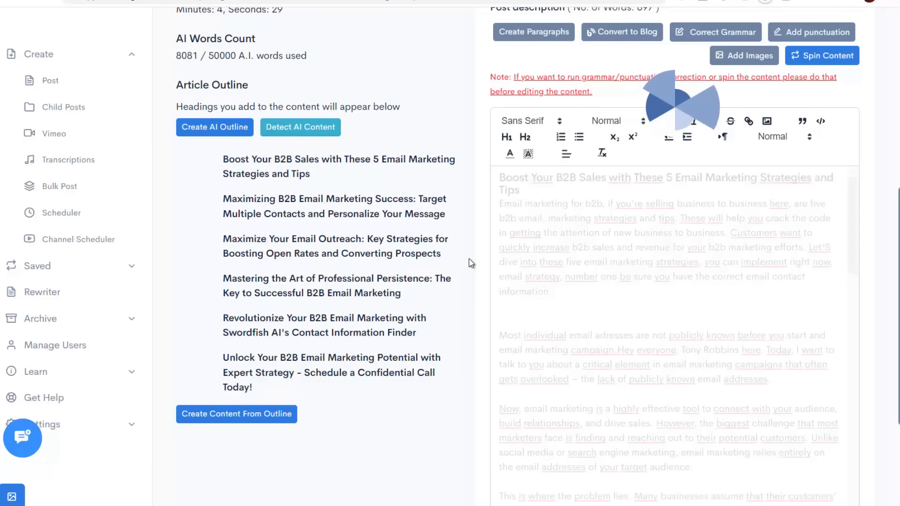
pyautogui.scroll(-1, 472, 275)
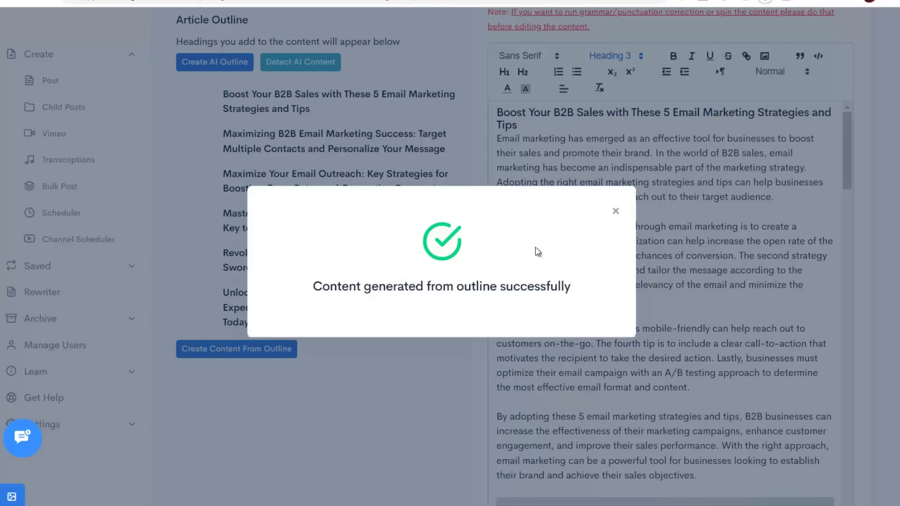
# Read through the article content generated from the outline, from the first section to the "Revolutionize Your B2B Email Marketing" section.
pyautogui.click(615, 211)
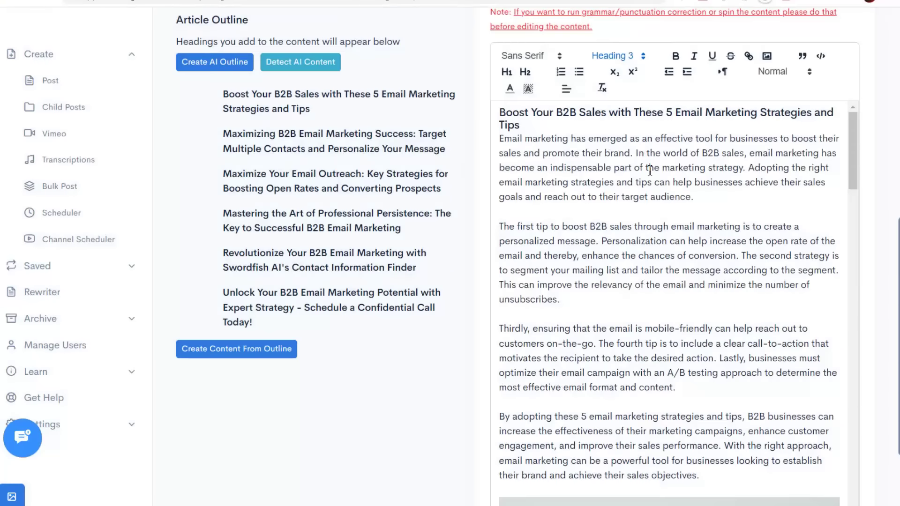
pyautogui.scroll(3, 650, 171)
pyautogui.scroll(-2, 460, 195)
pyautogui.scroll(-2, 598, 243)
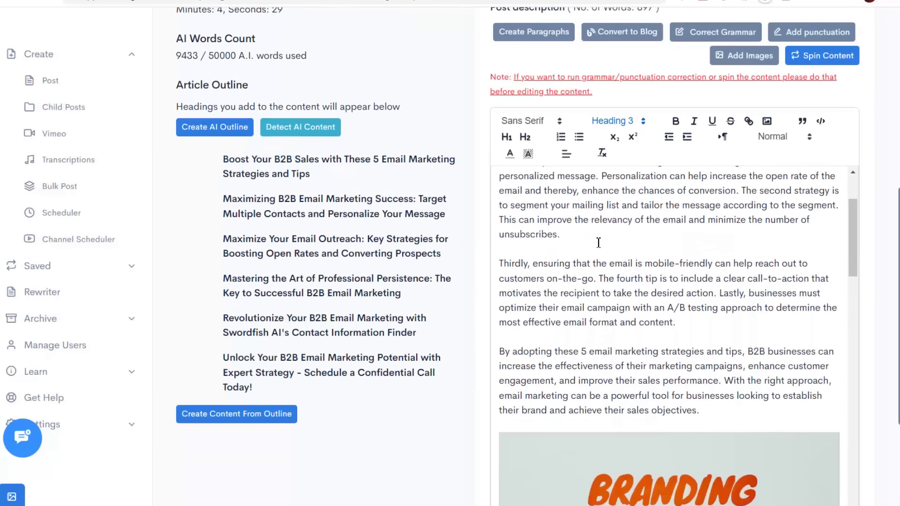
pyautogui.scroll(-12, 599, 242)
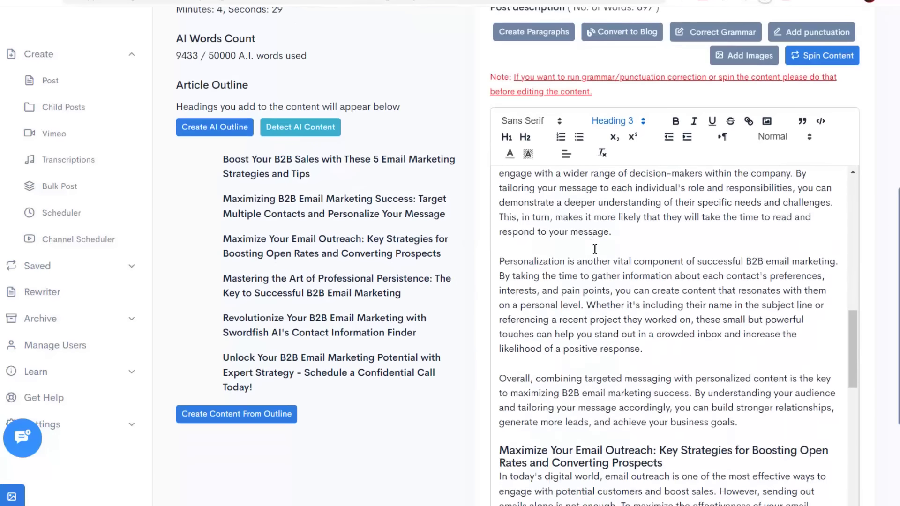
pyautogui.scroll(-12, 594, 248)
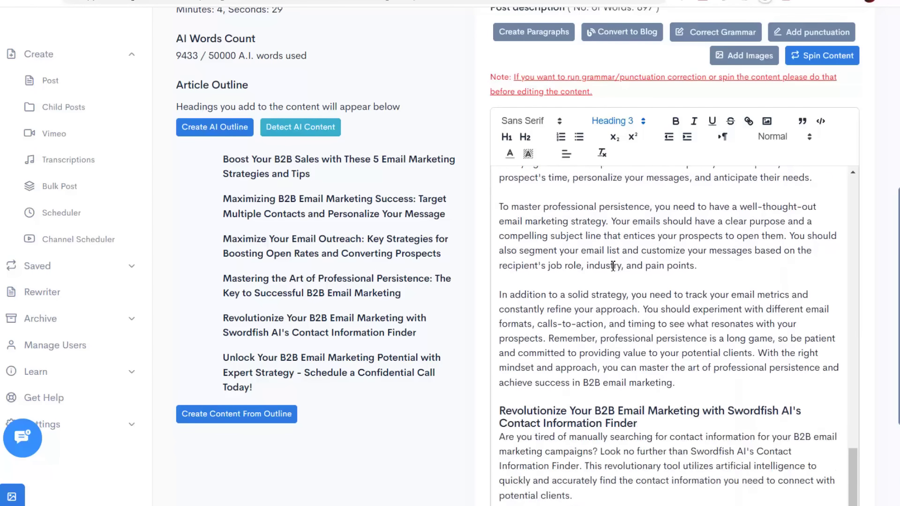
pyautogui.scroll(-2, 613, 266)
pyautogui.scroll(10, 609, 282)
pyautogui.scroll(6, 463, 300)
pyautogui.scroll(-4, 463, 300)
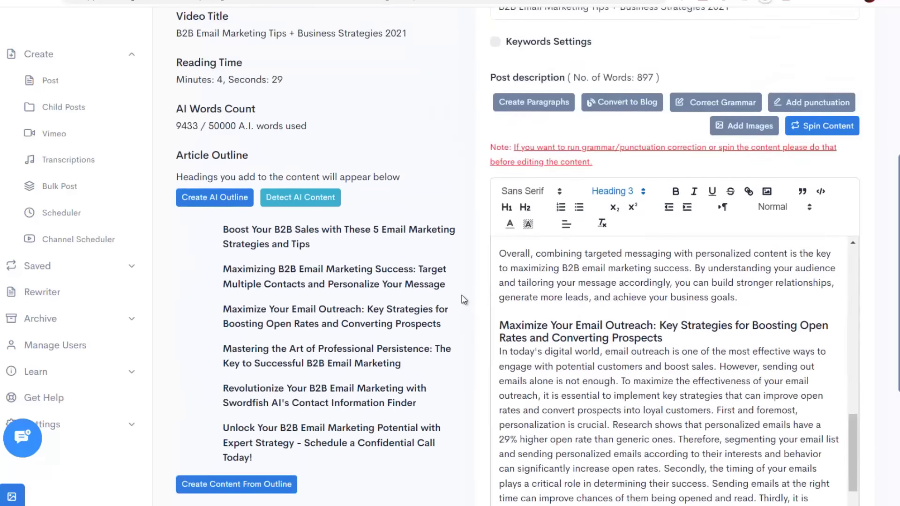
pyautogui.scroll(-3, 463, 300)
pyautogui.scroll(-4, 625, 259)
pyautogui.scroll(12, 582, 265)
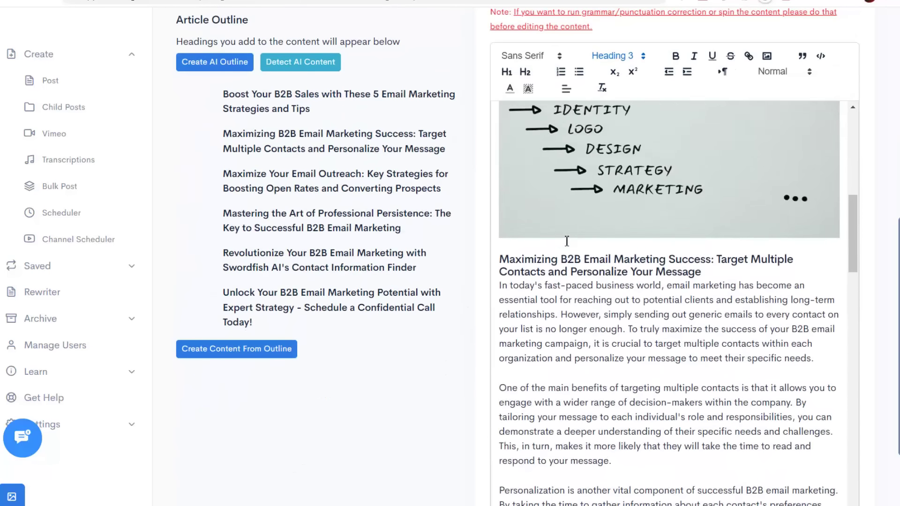
pyautogui.scroll(8, 567, 241)
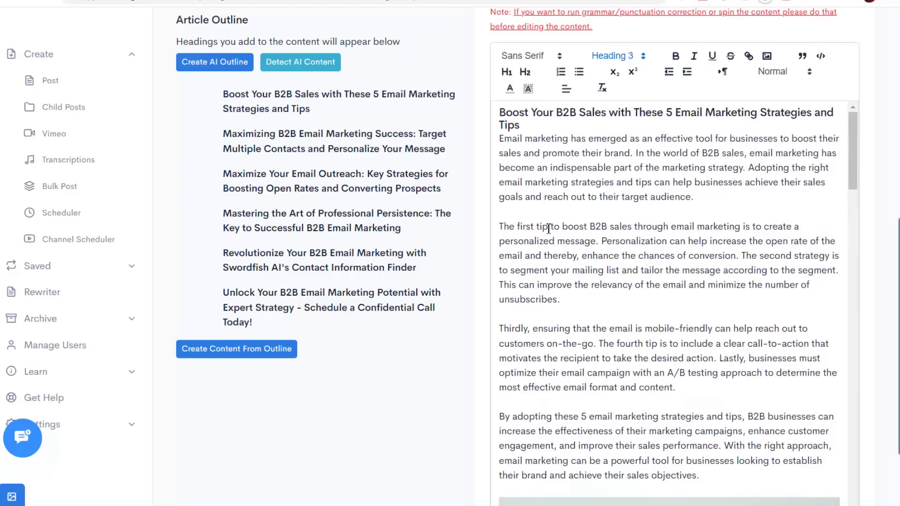
pyautogui.scroll(-5, 555, 220)
pyautogui.scroll(5, 576, 211)
pyautogui.moveTo(605, 241); pyautogui.dragTo(593, 290)
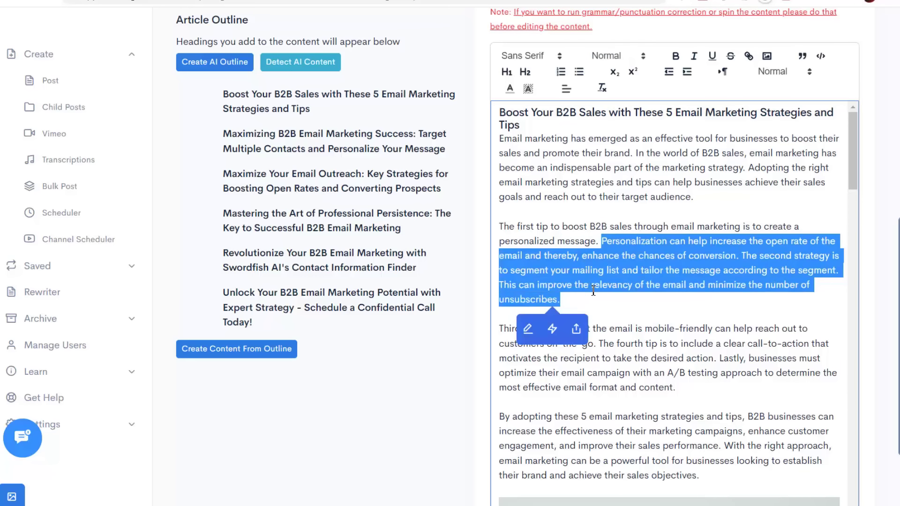
pyautogui.click(534, 334)
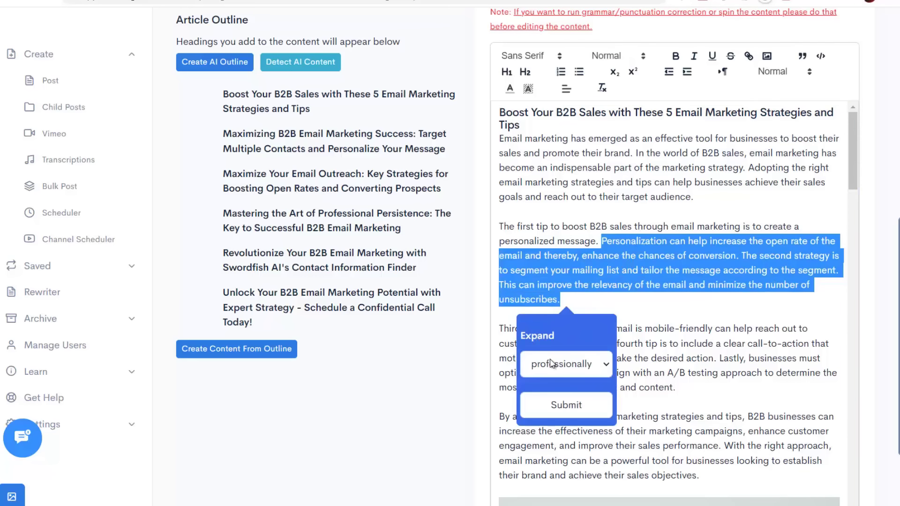
pyautogui.click(569, 369)
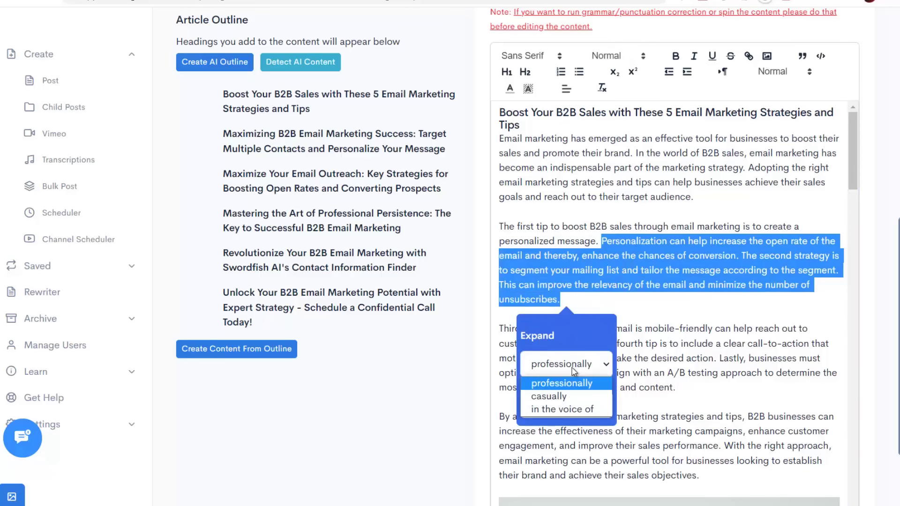
pyautogui.click(560, 409)
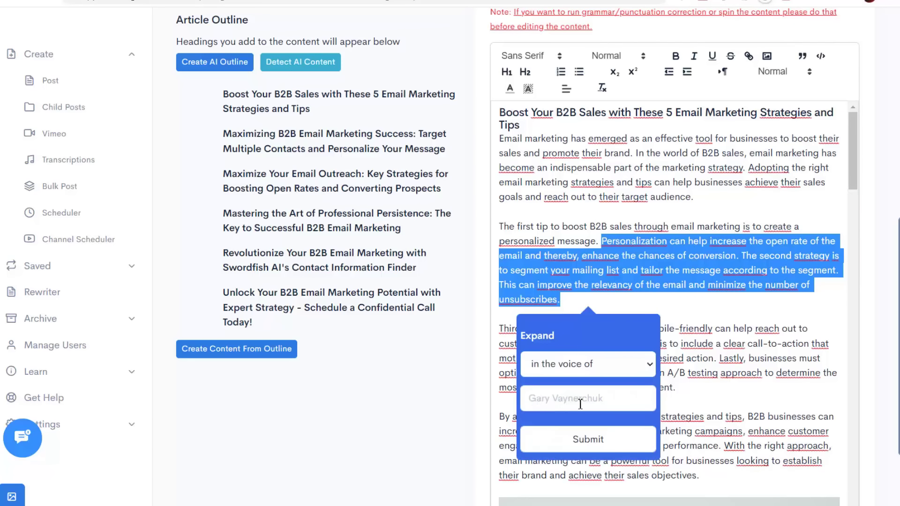
pyautogui.click(702, 298)
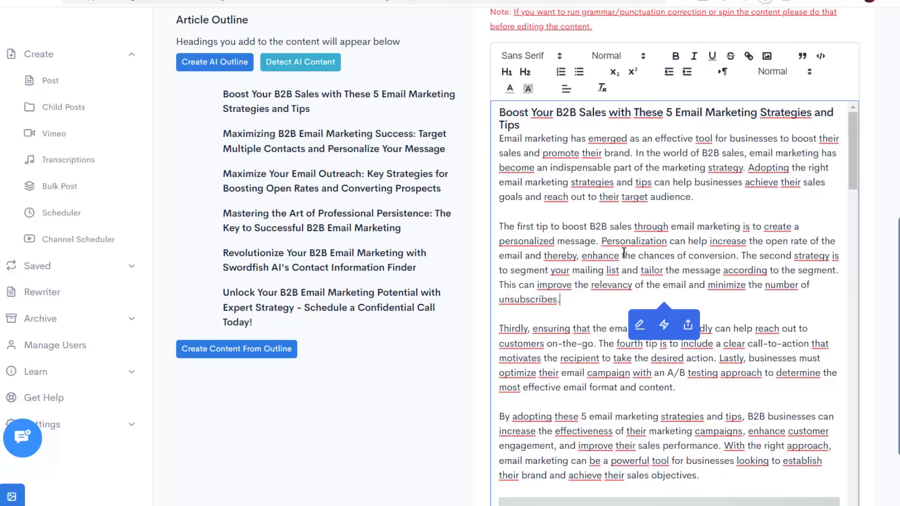
pyautogui.moveTo(603, 245); pyautogui.dragTo(629, 300)
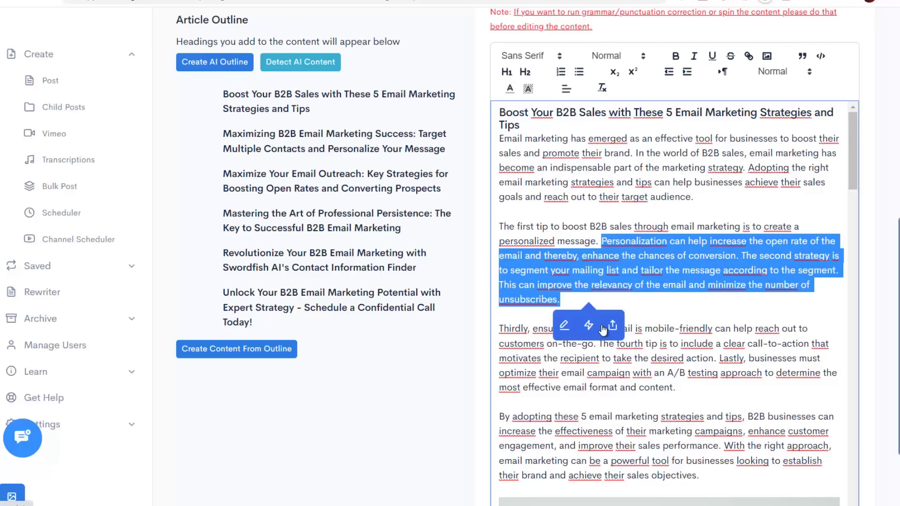
pyautogui.click(643, 227)
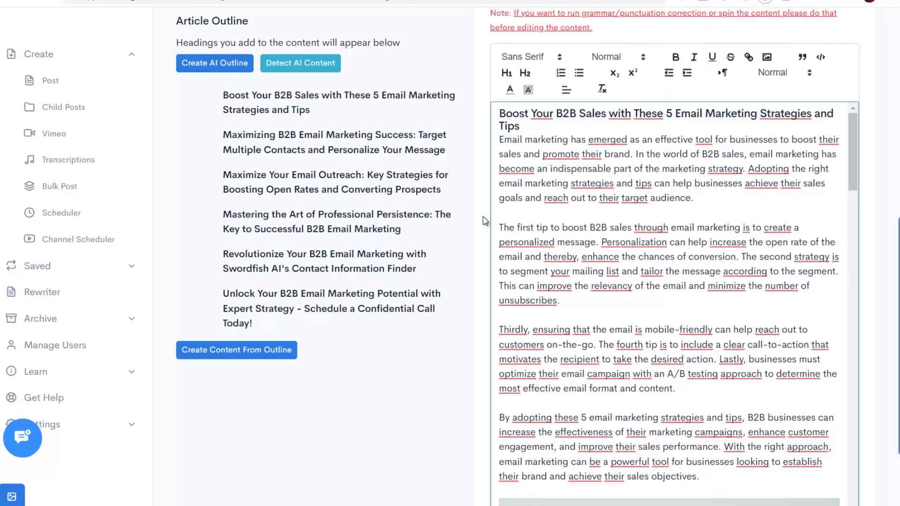
# Split the paragraph under "Maximize Your Email Outreach" after the sentence ending "generic ones", leaving a blank line before "Therefore".
pyautogui.scroll(3, 482, 214)
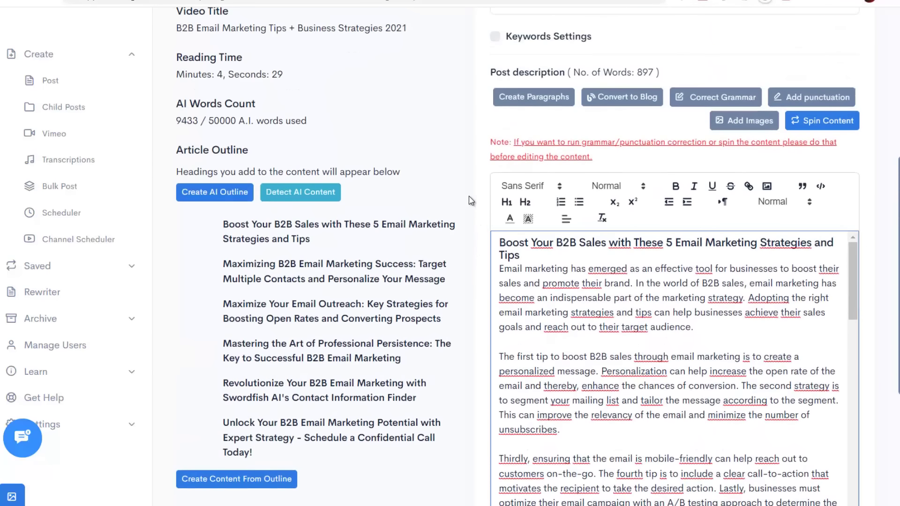
pyautogui.scroll(-3, 473, 205)
pyautogui.scroll(-15, 598, 213)
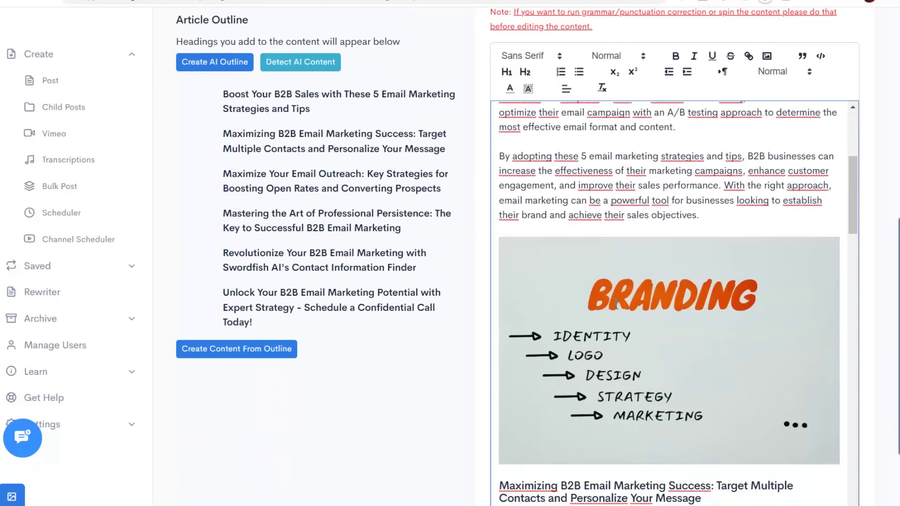
pyautogui.scroll(-5, 638, 305)
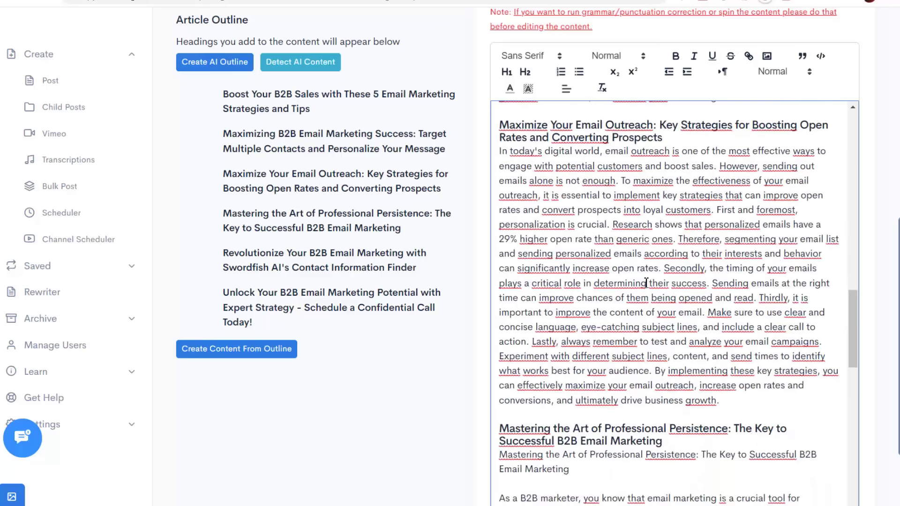
pyautogui.click(679, 239)
pyautogui.press('Return')
pyautogui.press('Return')
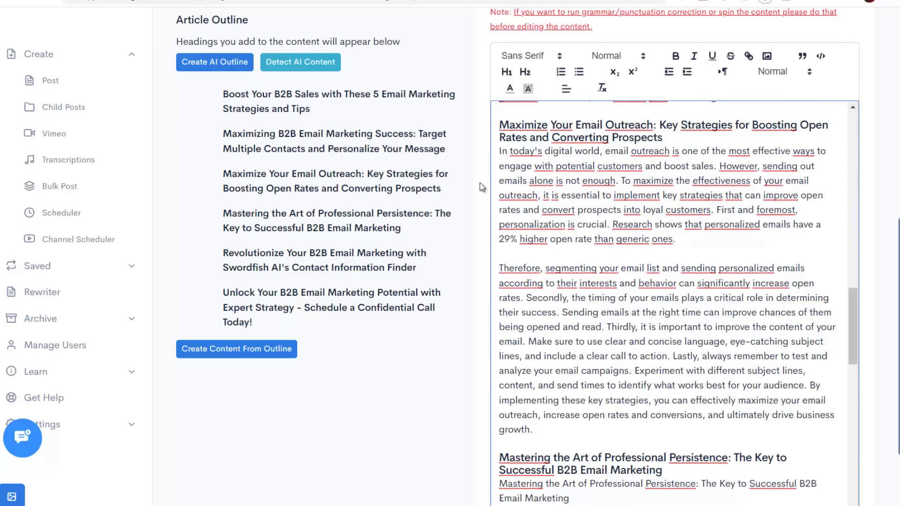
# Review the generated article against the outline headings, from the first section to the "Maximize Your Email Outreach" section.
pyautogui.scroll(3, 482, 187)
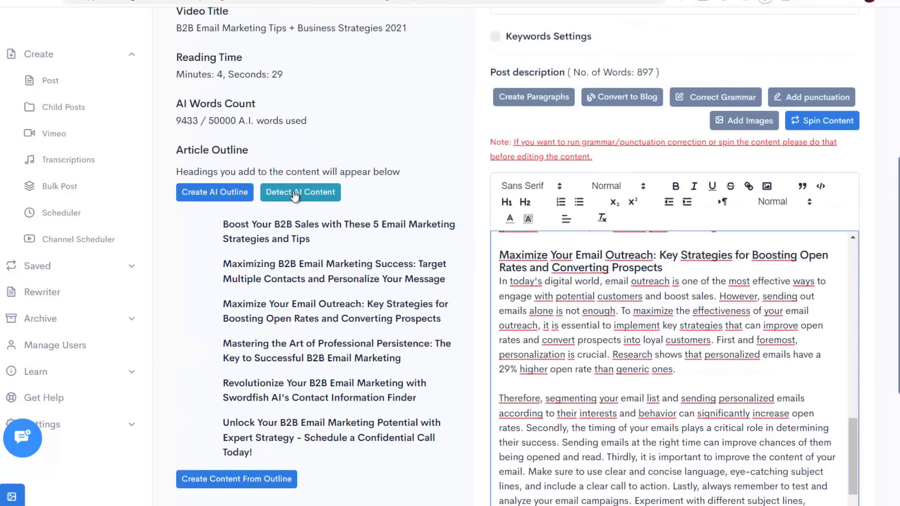
pyautogui.click(289, 196)
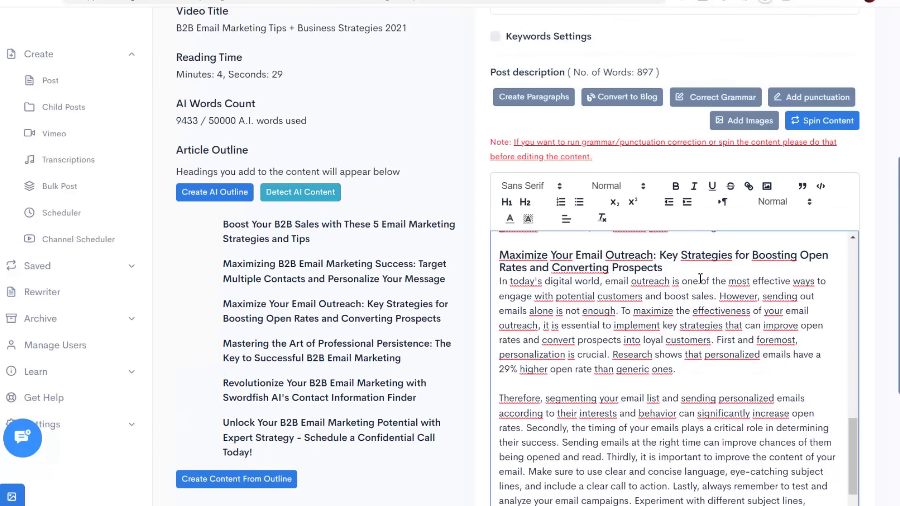
pyautogui.scroll(-2, 468, 171)
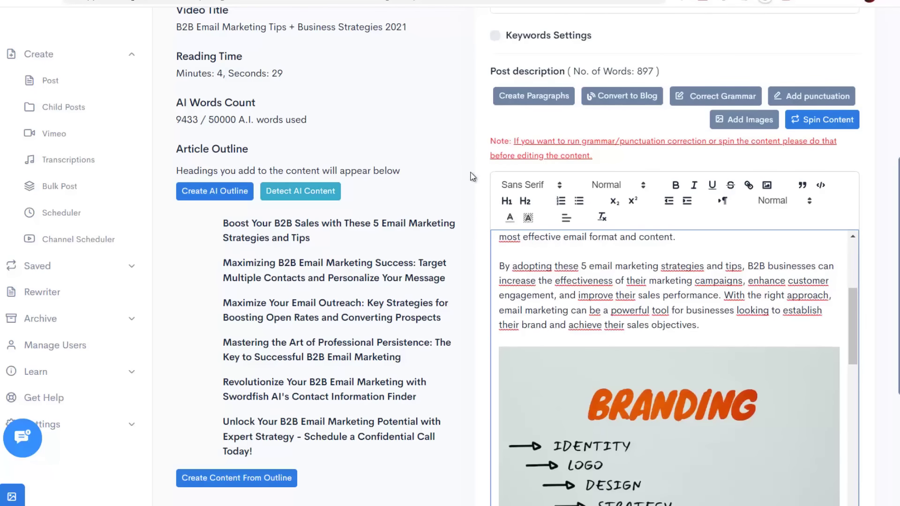
pyautogui.scroll(-8, 646, 313)
pyautogui.scroll(-6, 647, 313)
pyautogui.scroll(15, 642, 305)
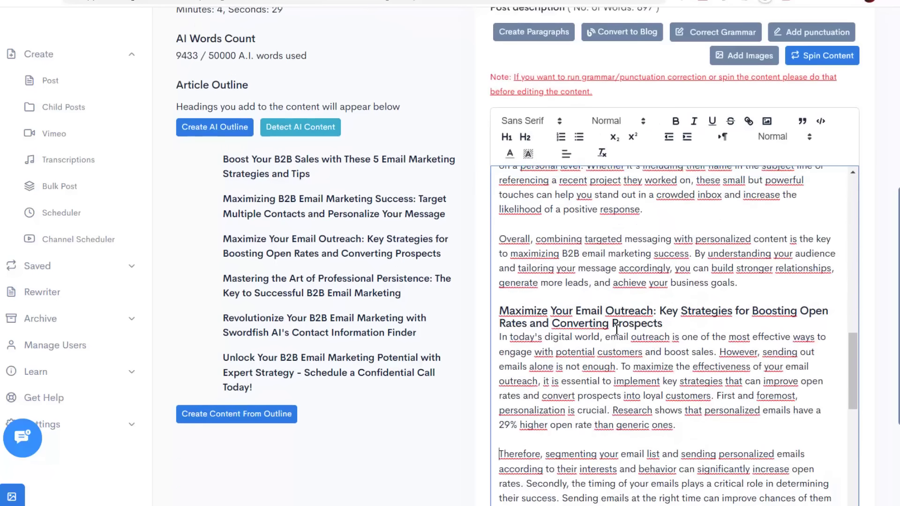
pyautogui.scroll(2, 630, 277)
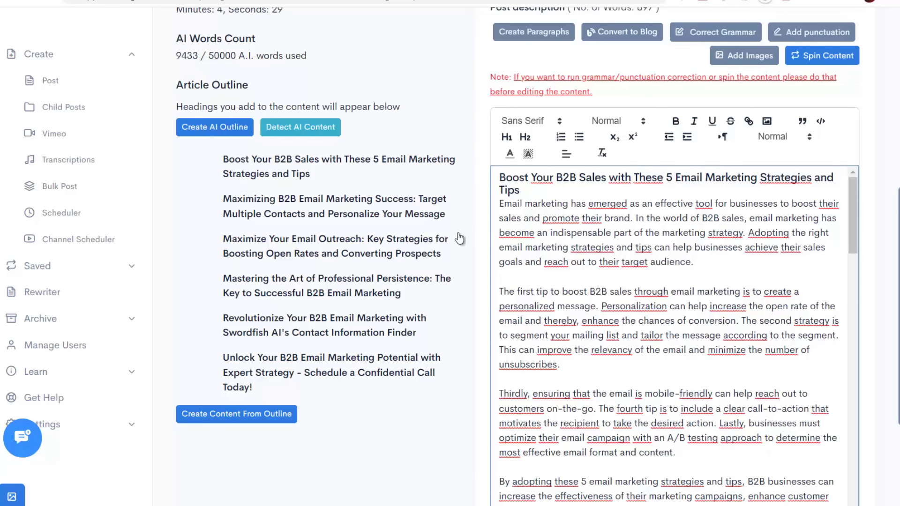
pyautogui.scroll(-15, 641, 315)
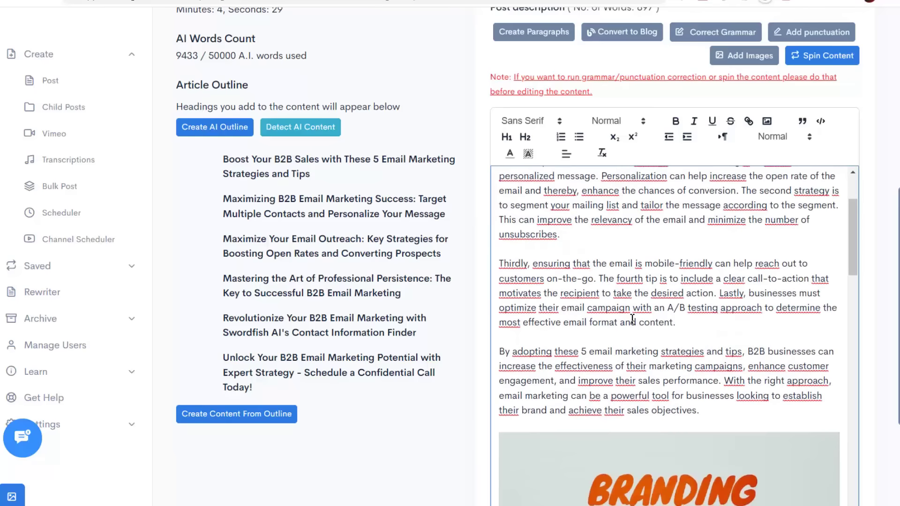
pyautogui.scroll(-5, 724, 336)
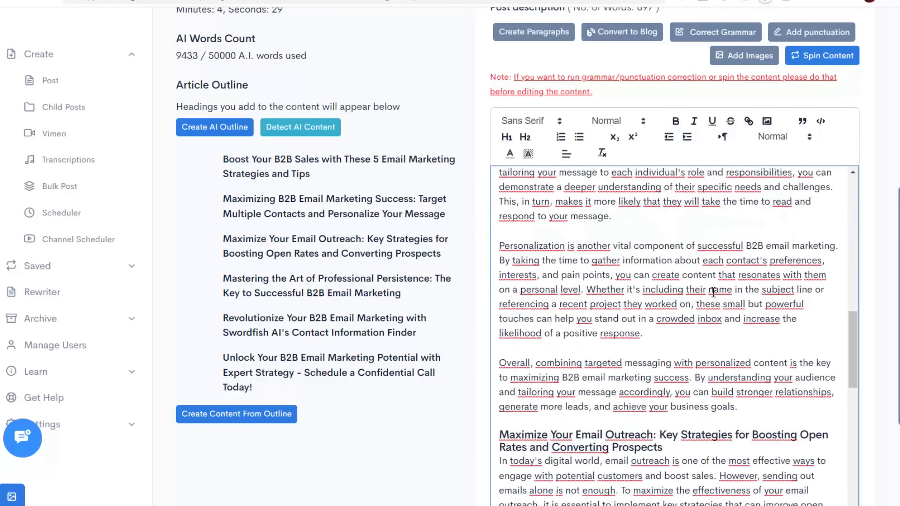
pyautogui.scroll(-4, 487, 269)
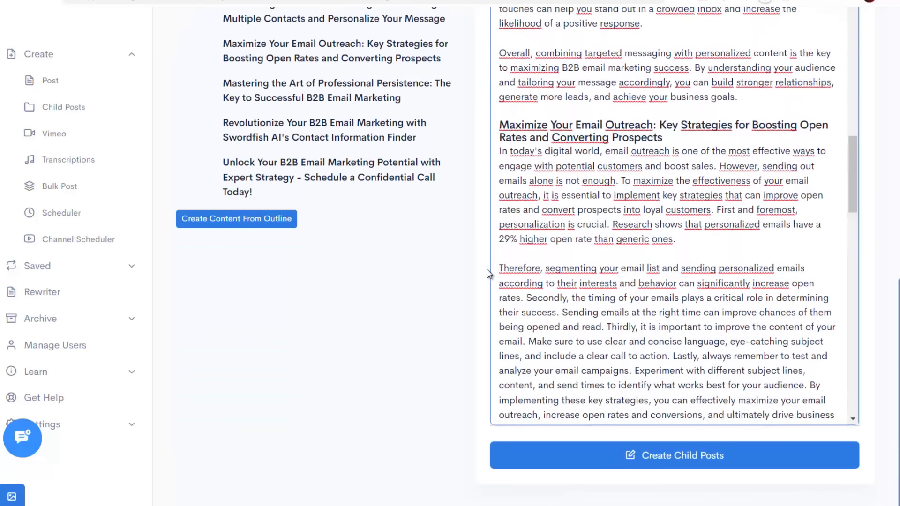
pyautogui.scroll(4, 487, 269)
pyautogui.scroll(1, 465, 211)
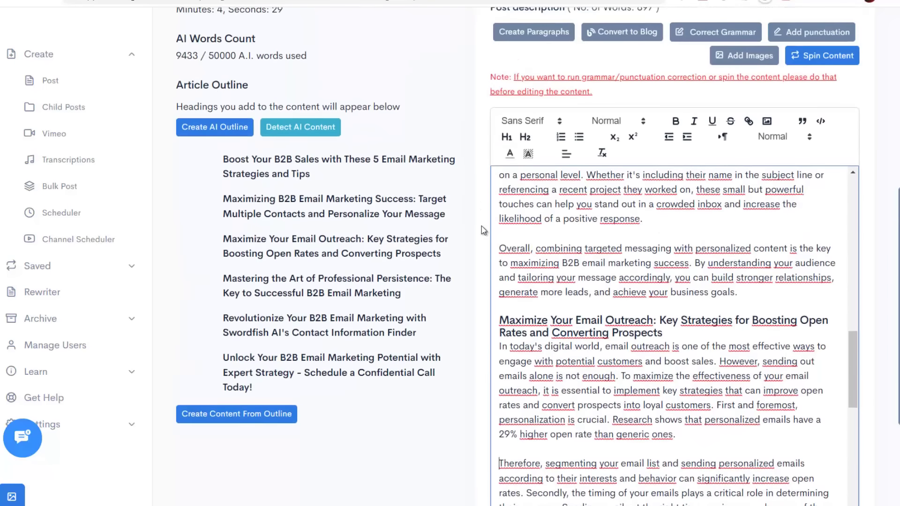
pyautogui.scroll(-3, 482, 226)
pyautogui.scroll(3, 651, 272)
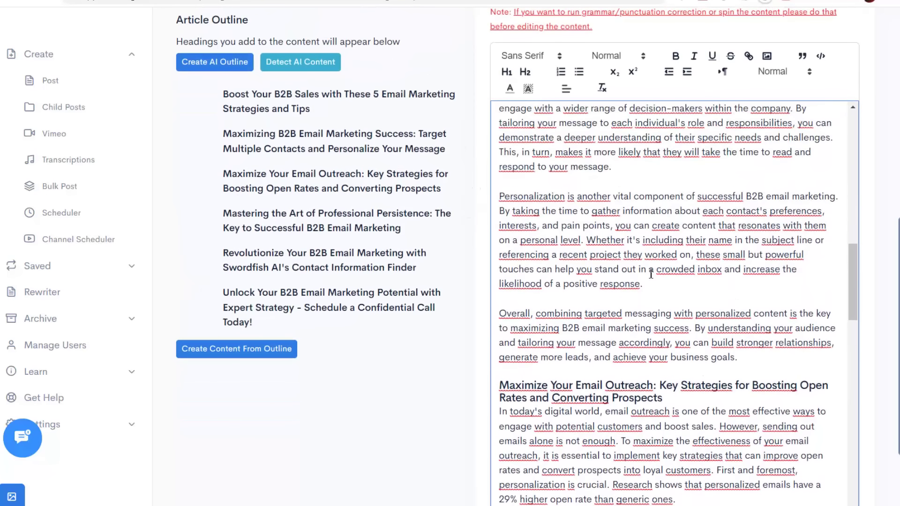
pyautogui.scroll(-5, 501, 179)
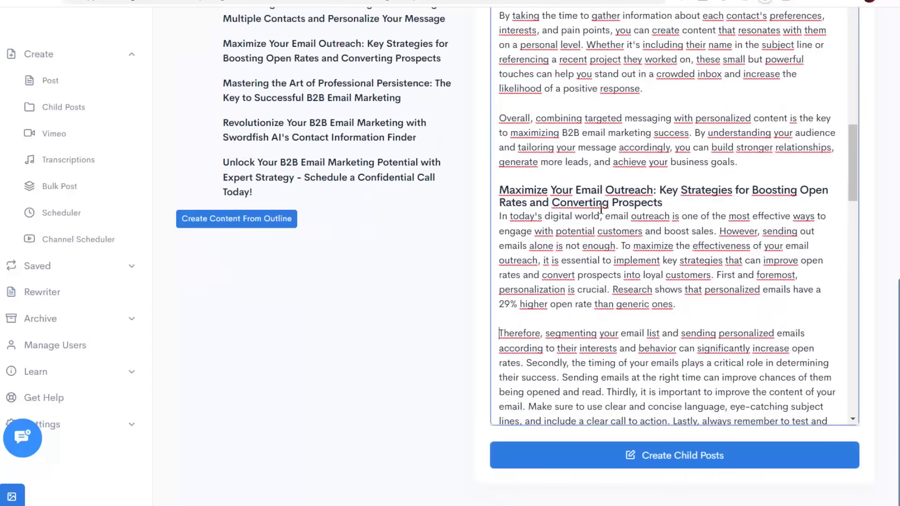
pyautogui.scroll(5, 379, 175)
pyautogui.scroll(-5, 450, 185)
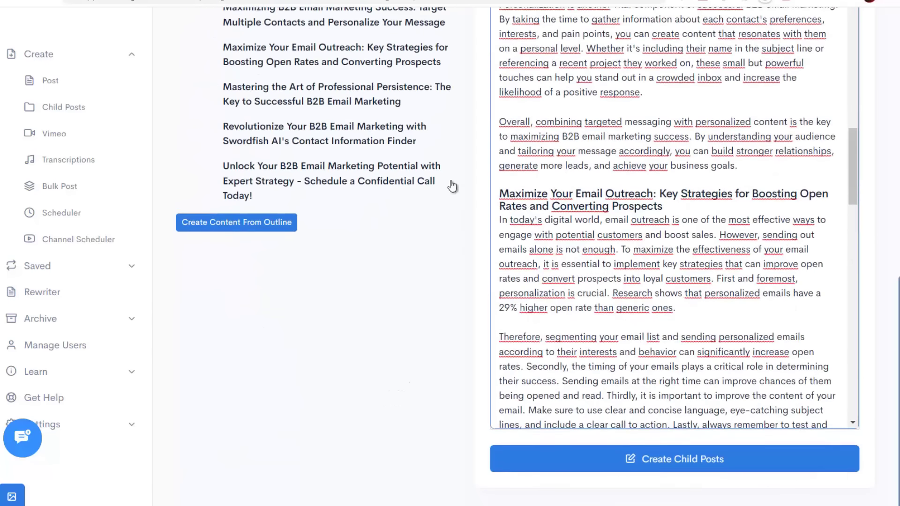
pyautogui.scroll(8, 646, 162)
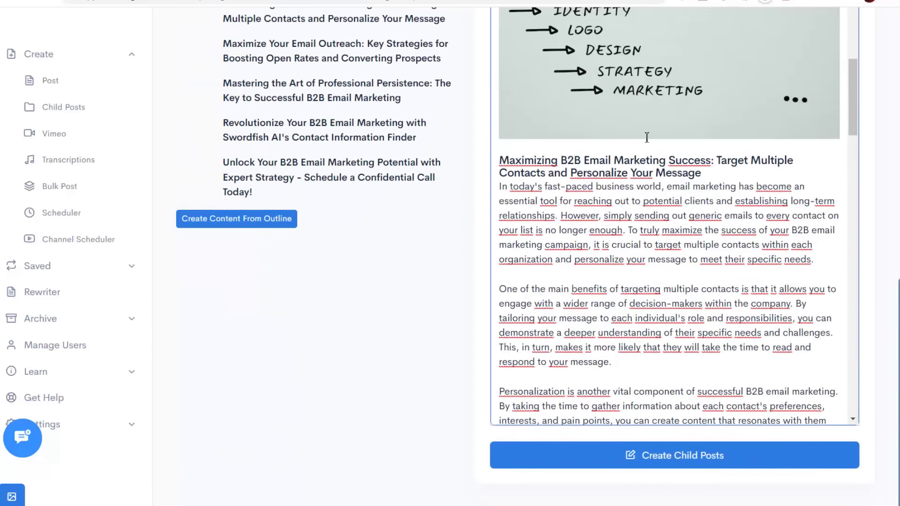
# Download the generated post content as a PDF file.
pyautogui.scroll(10, 646, 138)
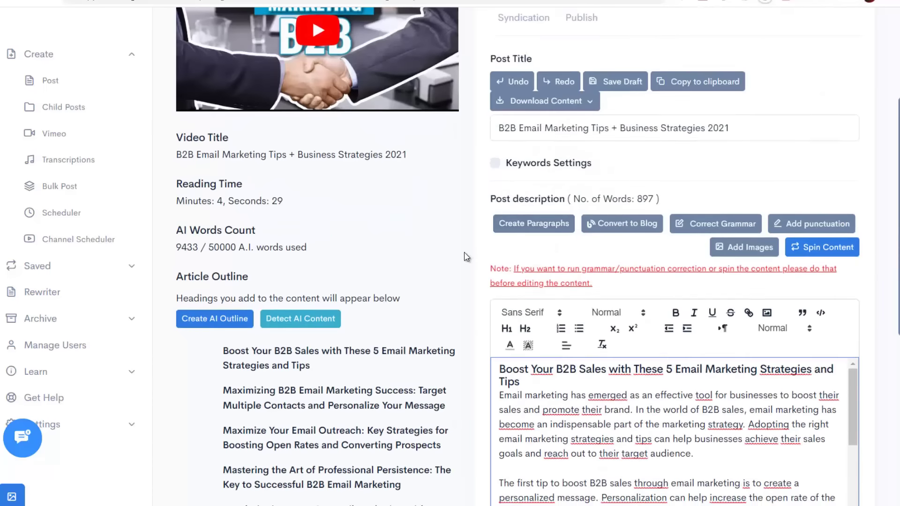
pyautogui.scroll(-3, 467, 257)
pyautogui.scroll(5, 534, 154)
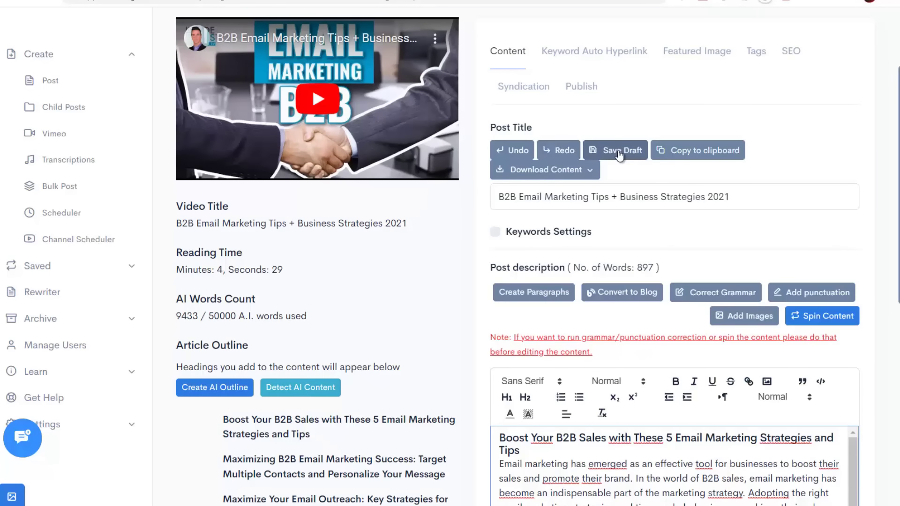
pyautogui.scroll(-2, 769, 209)
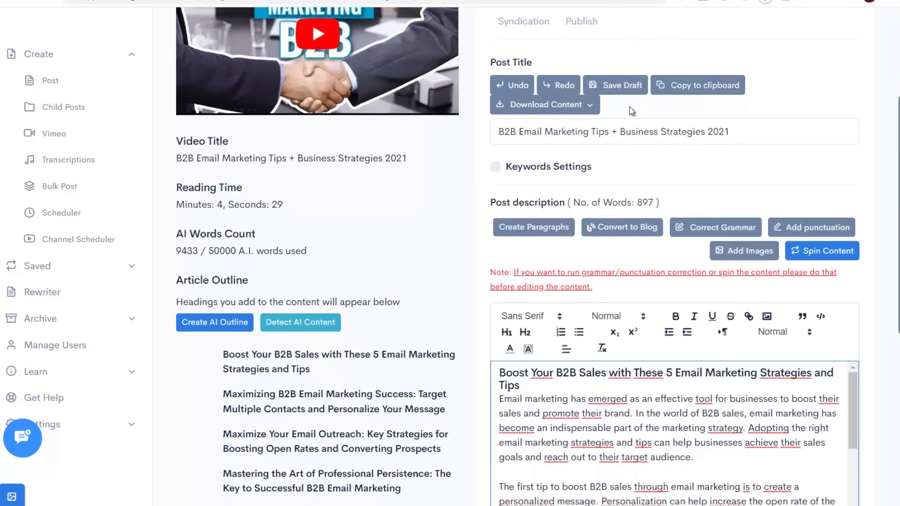
pyautogui.click(585, 108)
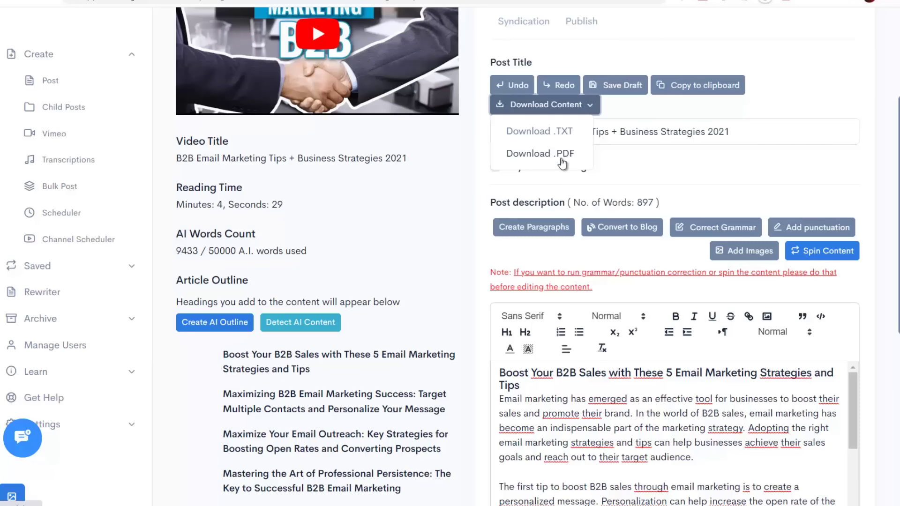
pyautogui.click(484, 184)
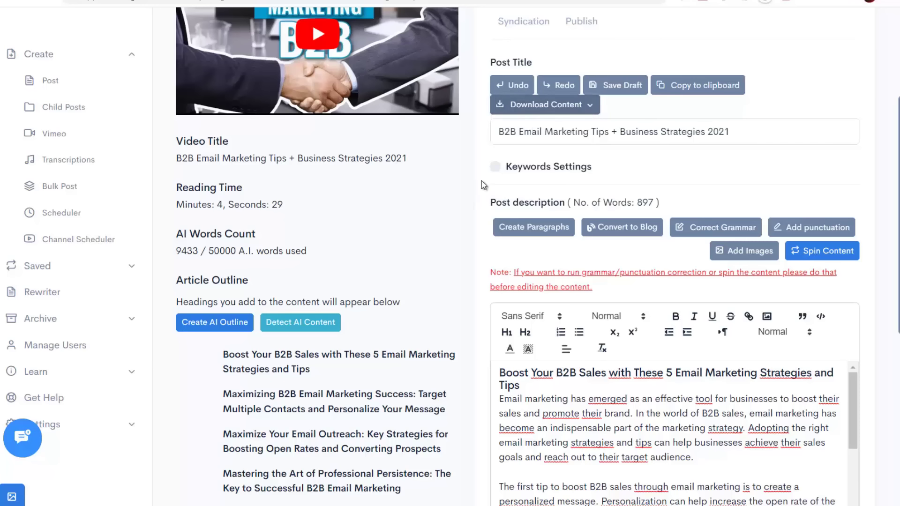
pyautogui.click(583, 109)
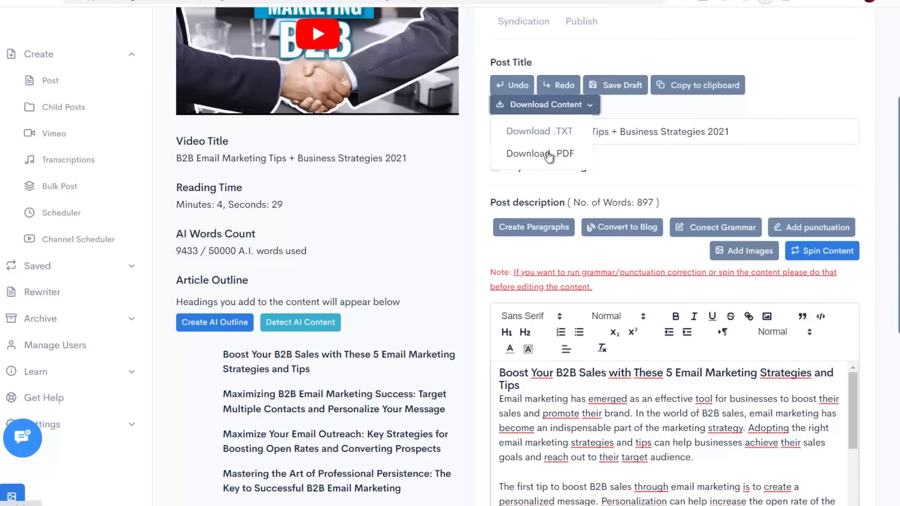
pyautogui.click(548, 154)
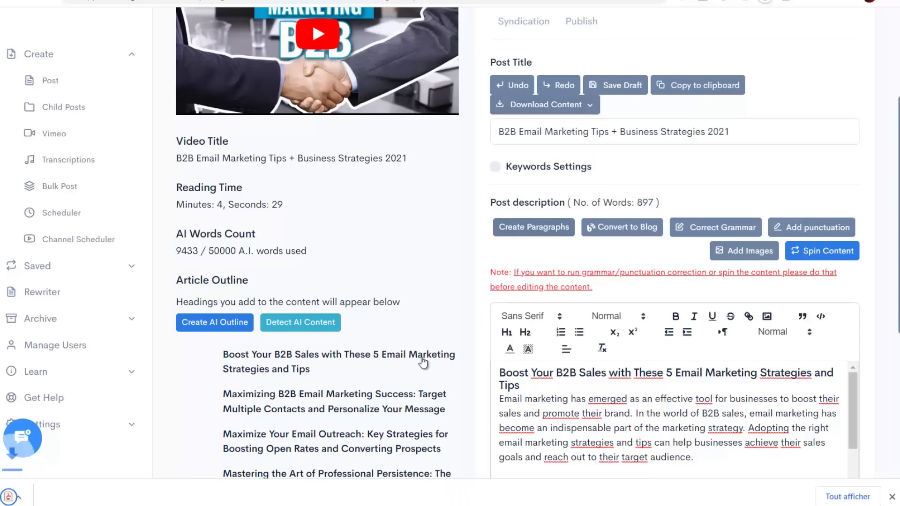
# Open the downloaded PDF, look through it from the featured image to the last page, and close it.
pyautogui.click(129, 500)
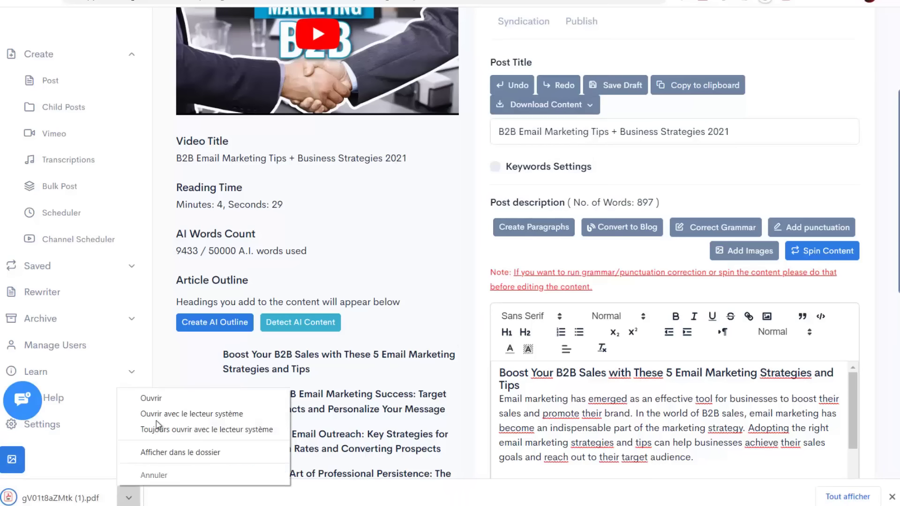
pyautogui.click(159, 399)
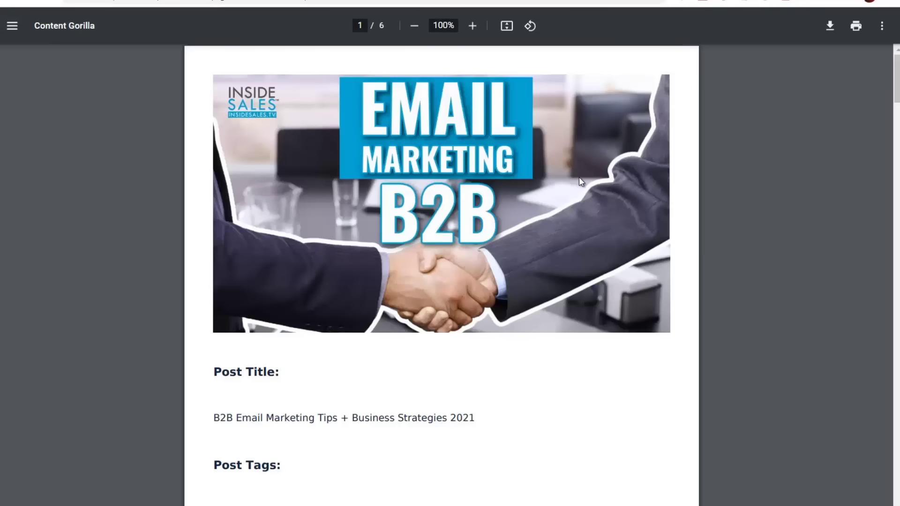
pyautogui.scroll(-20, 581, 179)
pyautogui.scroll(-20, 536, 271)
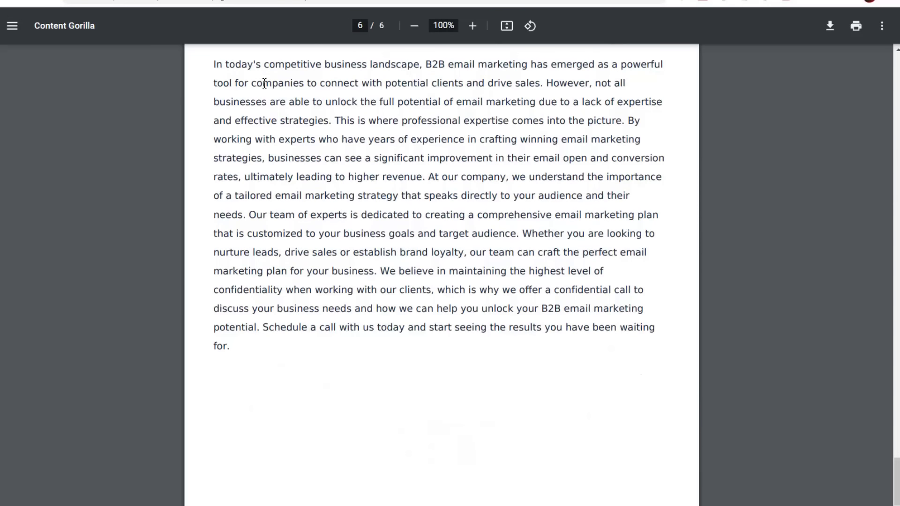
pyautogui.hotkey('ctrl', 'w')
# View the keyword auto hyperlink settings and replace the post's featured image with the "Make Money Online" illustration.
pyautogui.scroll(2, 533, 240)
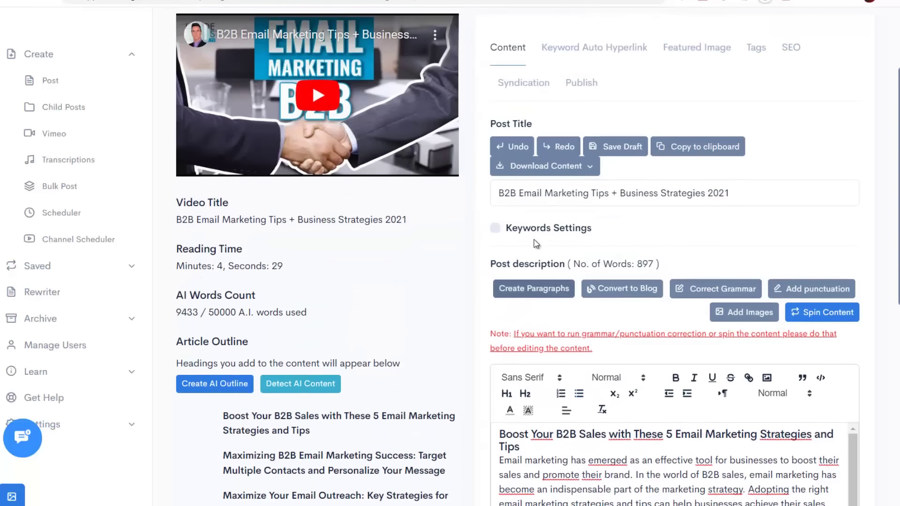
pyautogui.scroll(2, 680, 188)
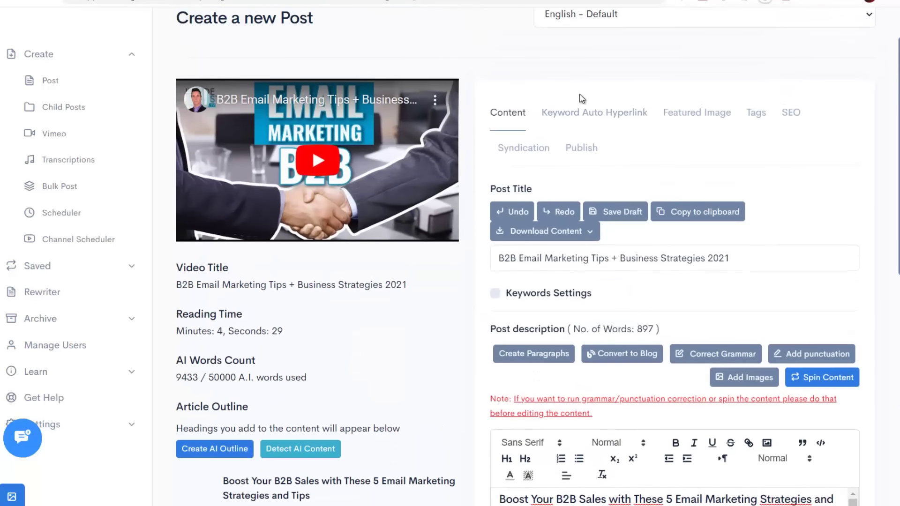
pyautogui.click(580, 116)
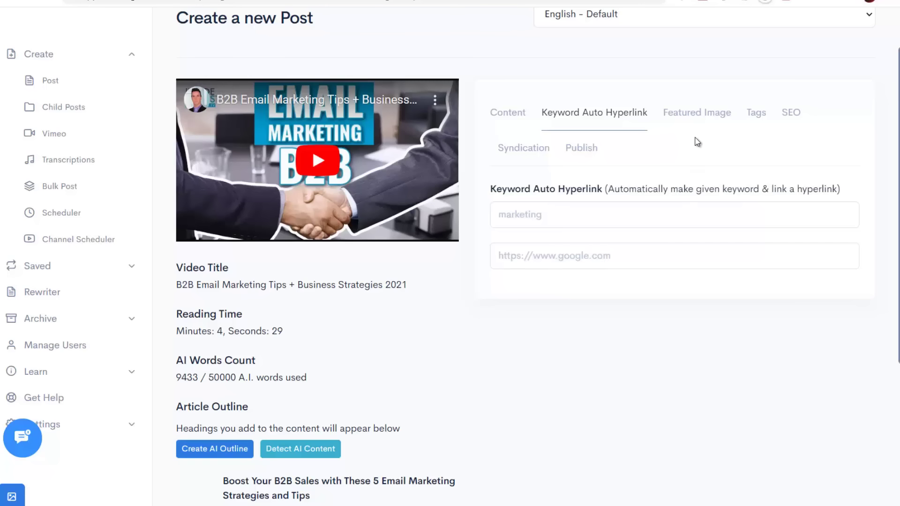
pyautogui.click(697, 114)
pyautogui.scroll(-1, 669, 234)
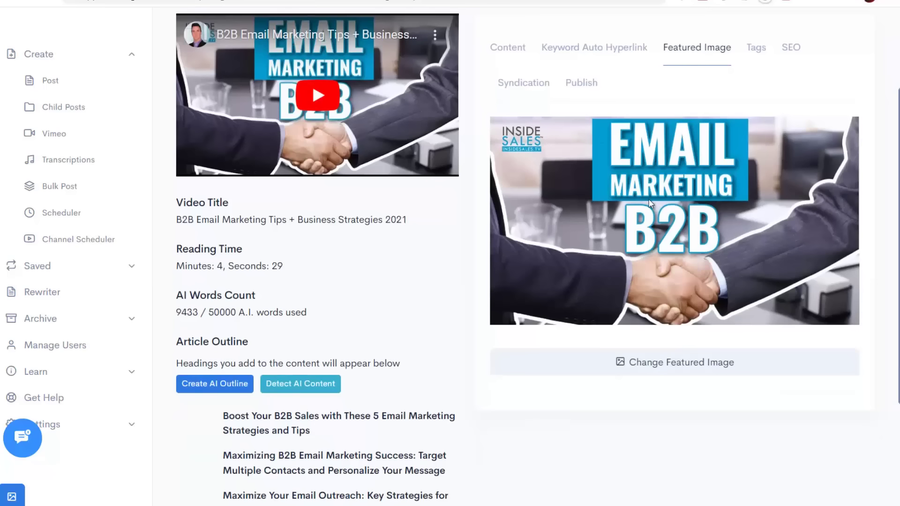
pyautogui.click(676, 369)
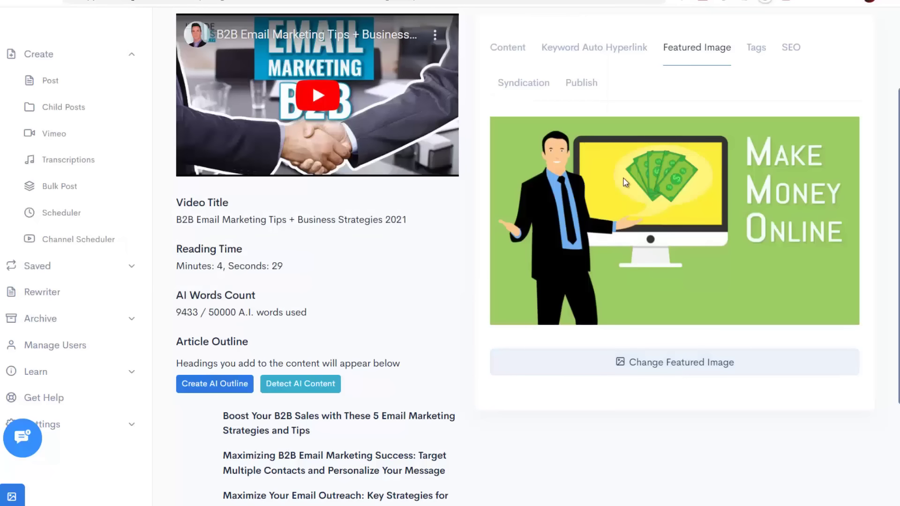
# Trim the post tags by deleting everything after the first three, ending with "B2B Marketing".
pyautogui.click(757, 53)
pyautogui.click(583, 239)
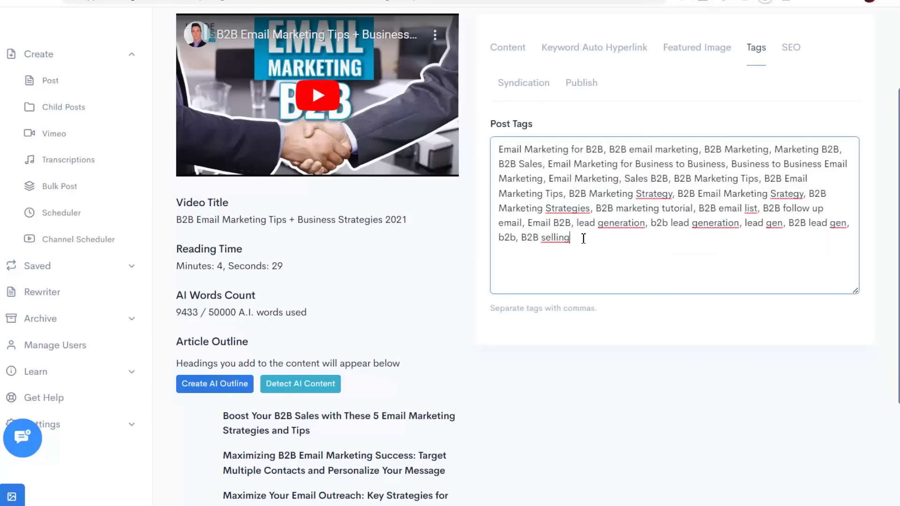
pyautogui.moveTo(573, 239); pyautogui.dragTo(779, 153)
pyautogui.press('BackSpace')
# Cut the SEO related keywords down to "Email Marketing for B2B, B2B email marketing,".
pyautogui.click(790, 48)
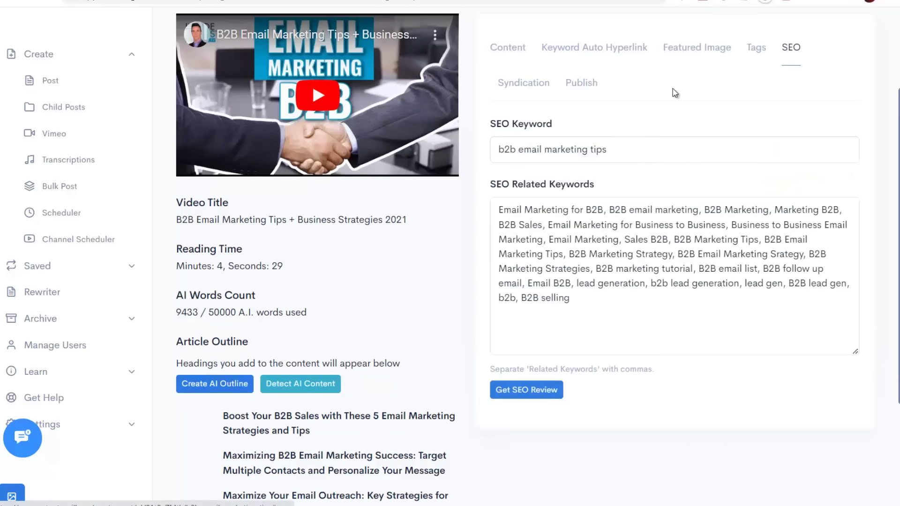
pyautogui.moveTo(587, 305); pyautogui.dragTo(708, 208)
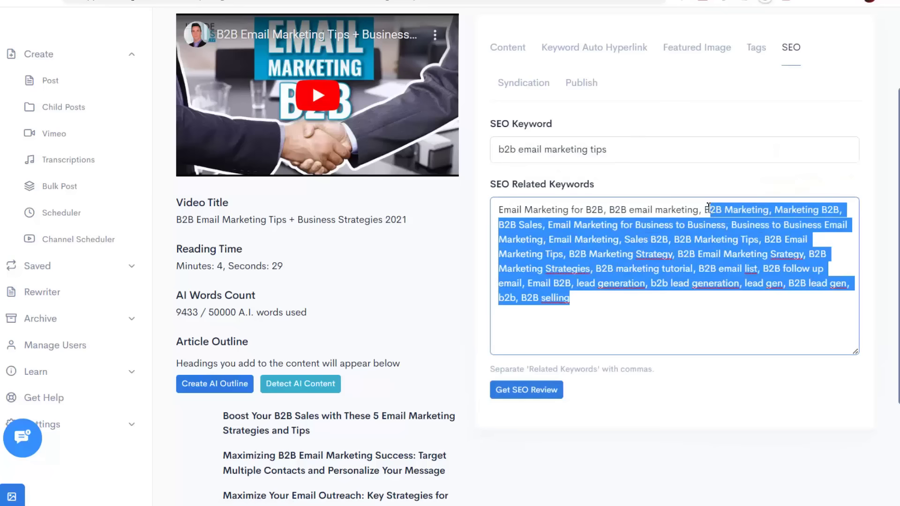
pyautogui.press('BackSpace')
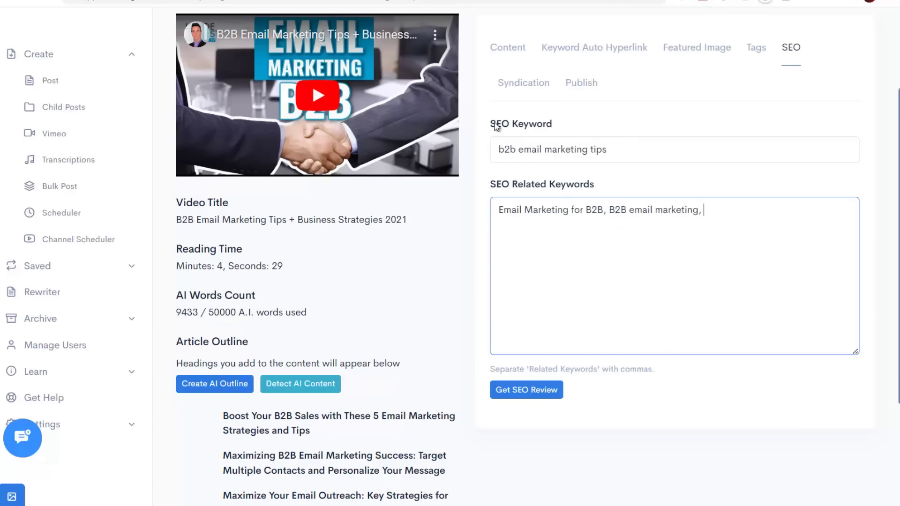
# Shorten the SEO keyword to "b2b email marketing" and run the SEO review.
pyautogui.moveTo(589, 150); pyautogui.dragTo(619, 152)
pyautogui.press('BackSpace')
pyautogui.click(605, 150)
pyautogui.press('BackSpace')
pyautogui.press('BackSpace')
pyautogui.press('BackSpace')
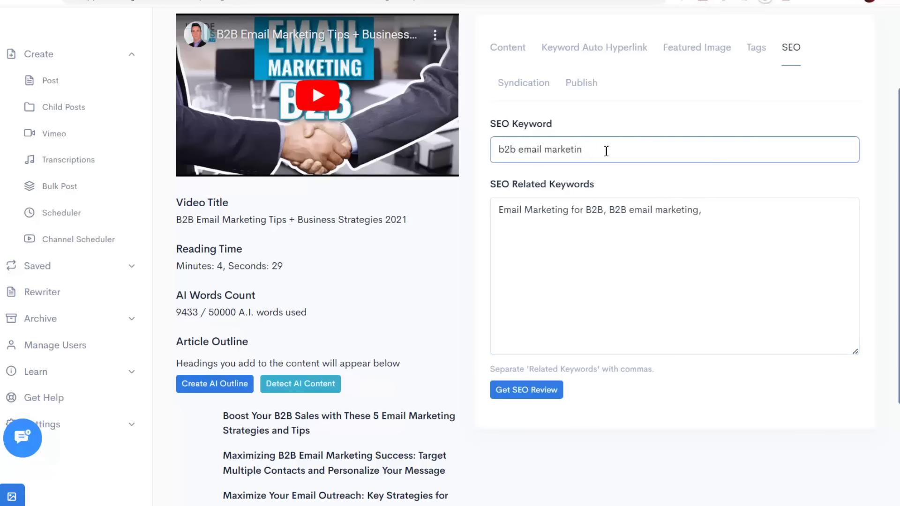
pyautogui.click(533, 391)
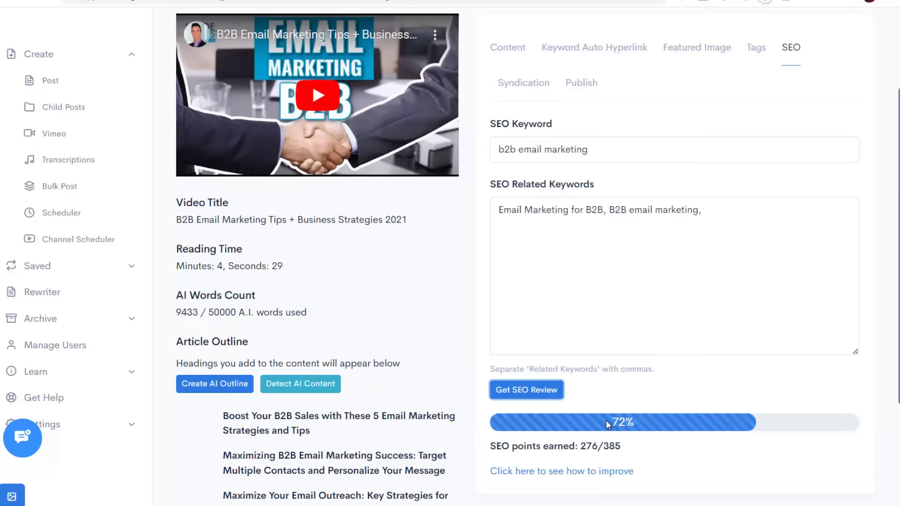
# Examine the SEO improvement suggestions for page headings, on-page links and related keywords, and close them.
pyautogui.scroll(-1, 607, 423)
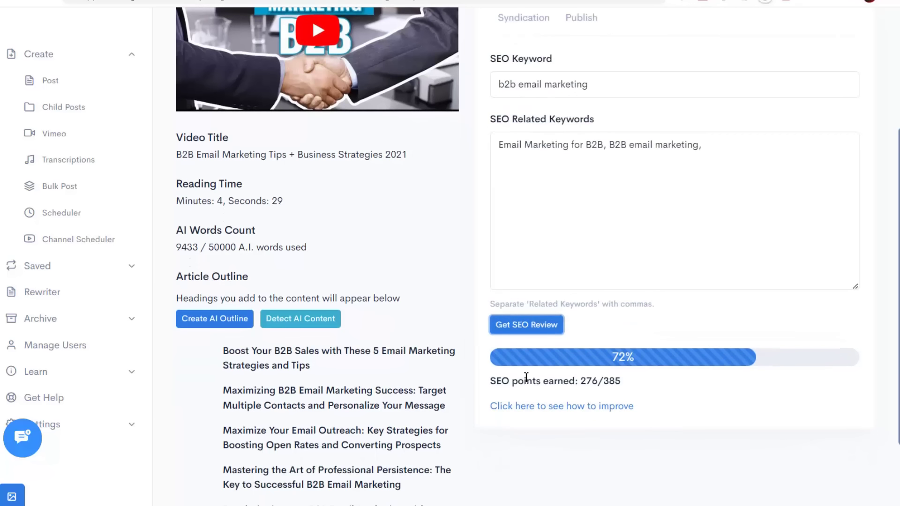
pyautogui.click(571, 407)
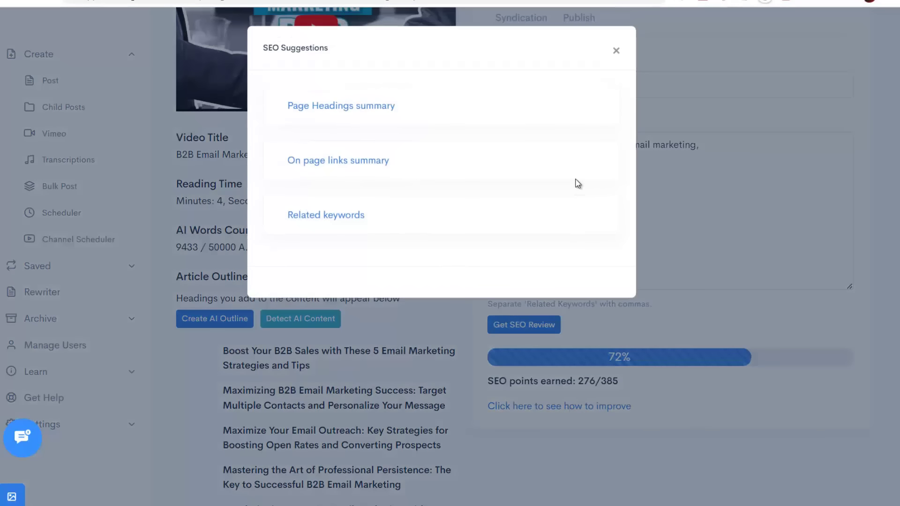
pyautogui.click(347, 110)
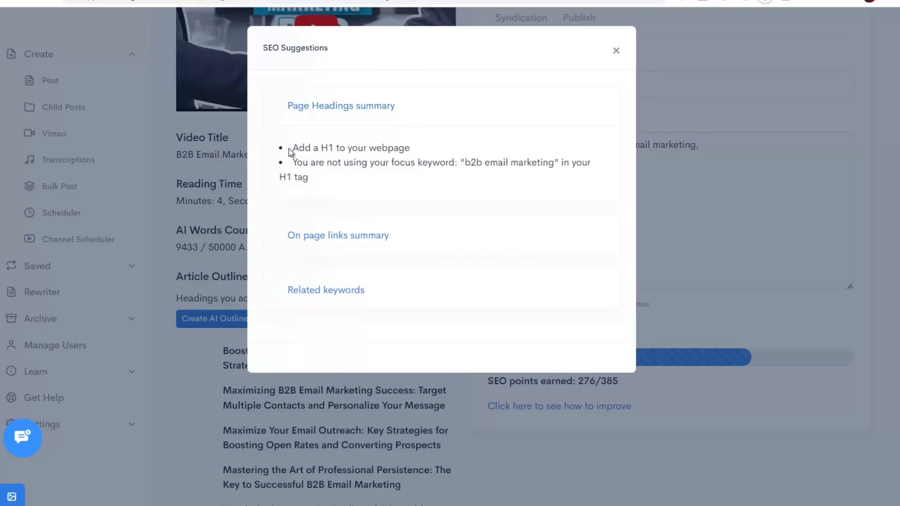
pyautogui.moveTo(305, 148); pyautogui.dragTo(397, 155)
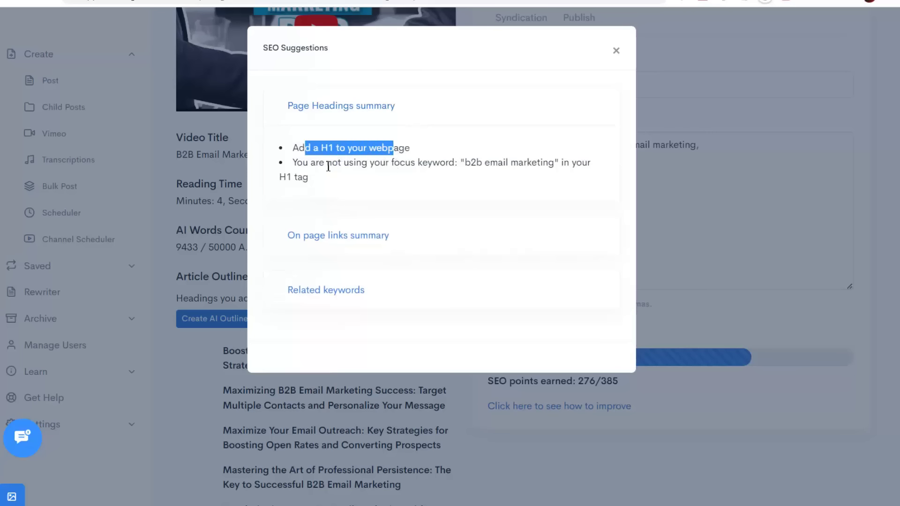
pyautogui.click(348, 239)
pyautogui.moveTo(302, 203); pyautogui.dragTo(453, 208)
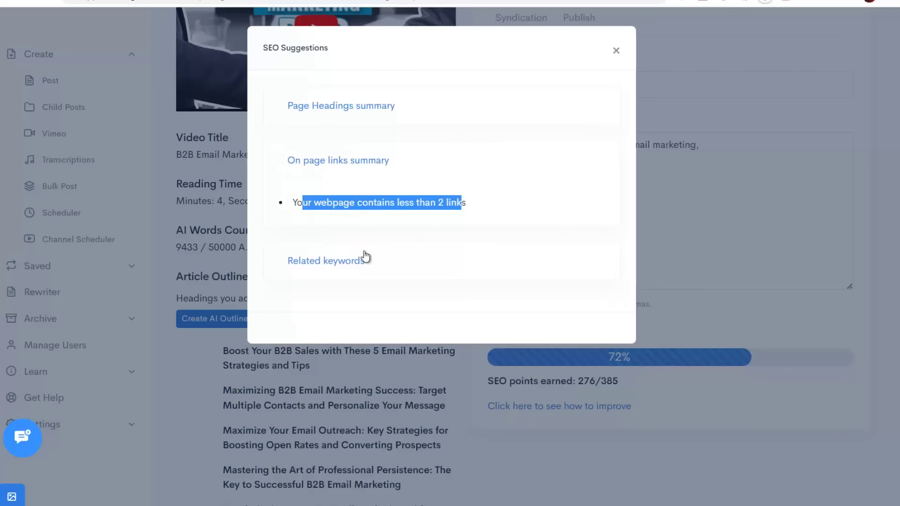
pyautogui.click(340, 265)
pyautogui.moveTo(447, 273); pyautogui.dragTo(437, 266)
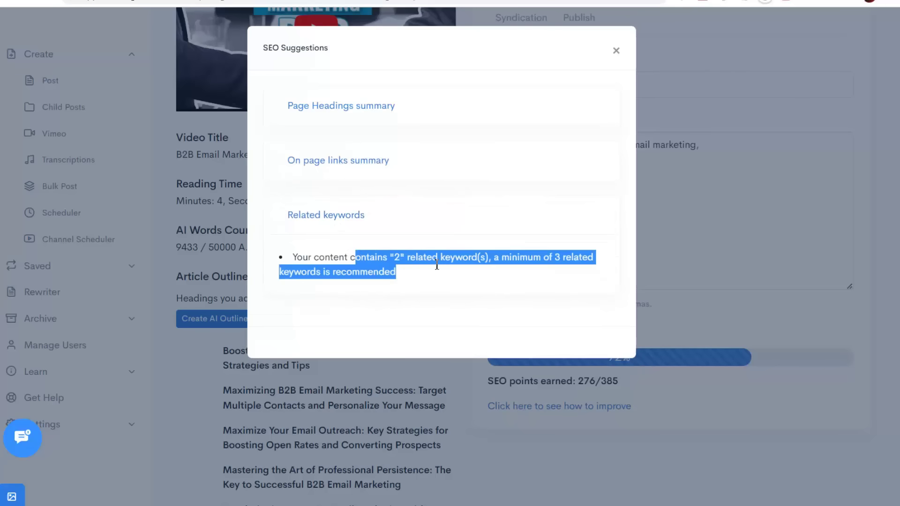
pyautogui.click(505, 263)
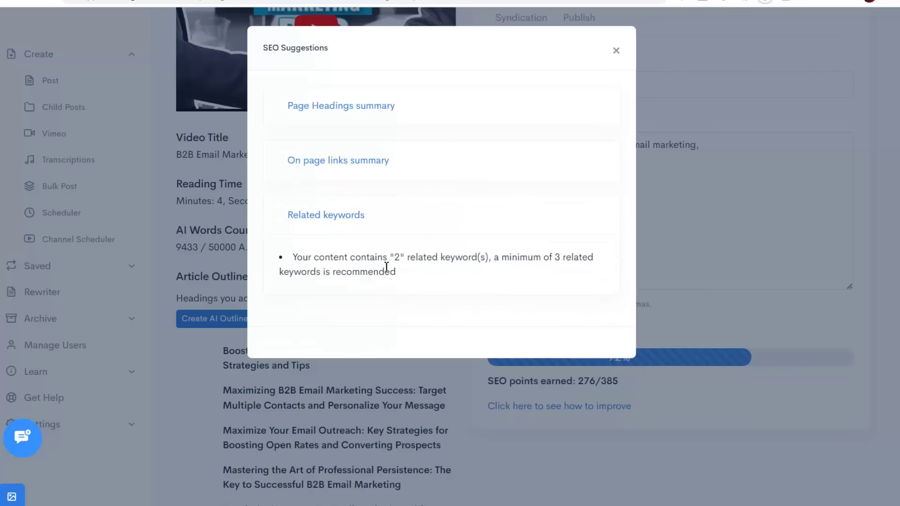
pyautogui.click(617, 52)
# Return to the post content and look over the article and its editing tools.
pyautogui.scroll(1, 606, 306)
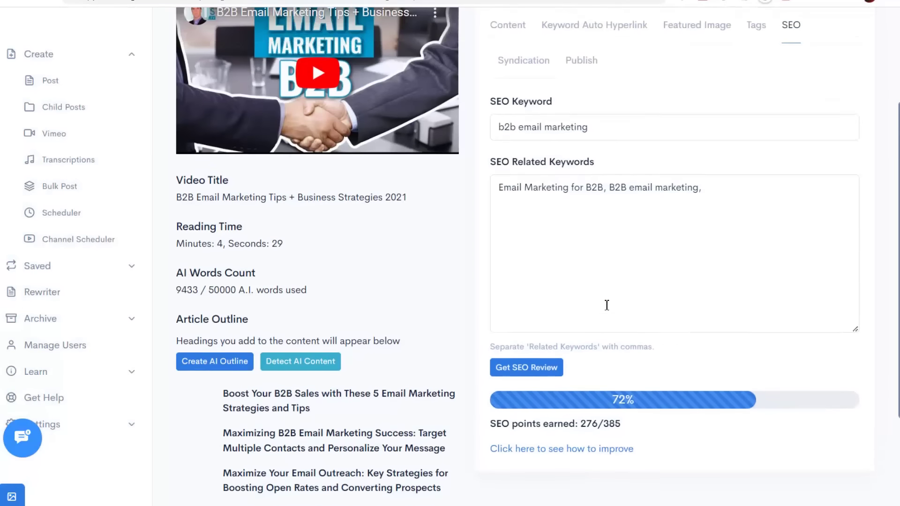
pyautogui.scroll(1, 606, 305)
pyautogui.click(509, 48)
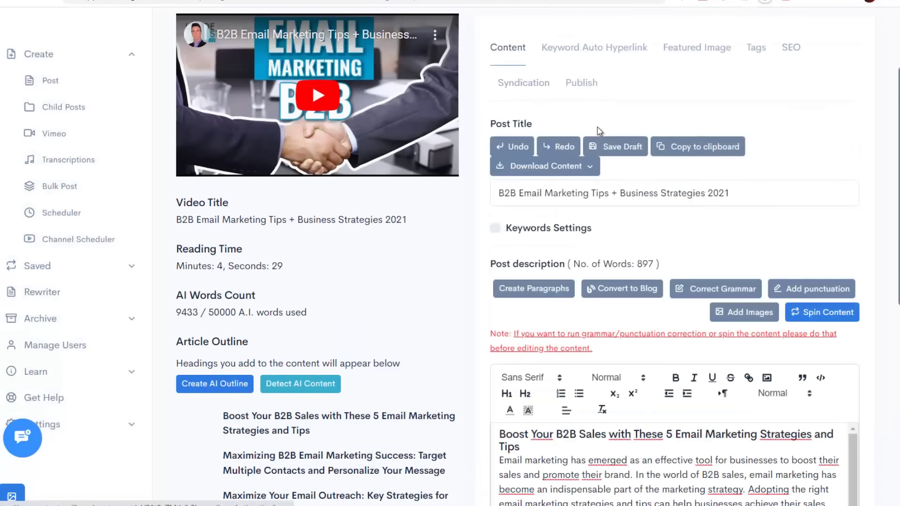
pyautogui.scroll(-15, 598, 132)
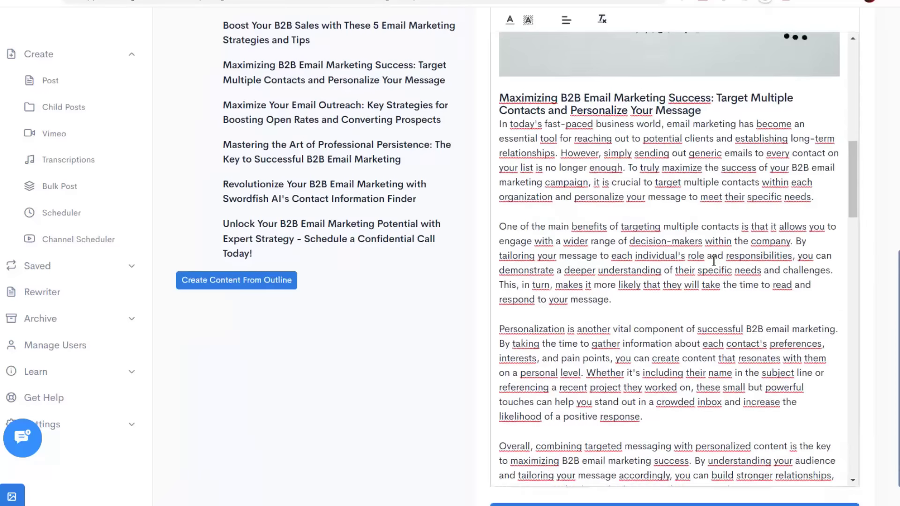
pyautogui.scroll(-5, 713, 261)
pyautogui.scroll(15, 708, 261)
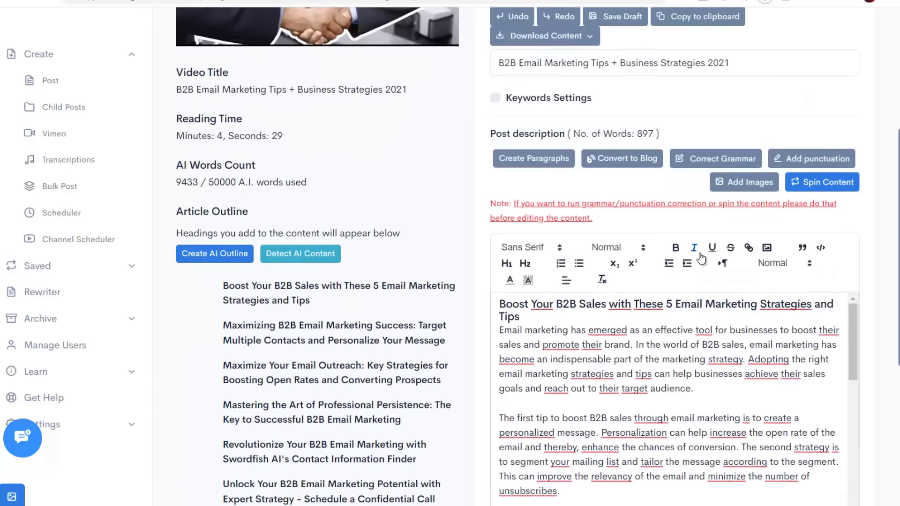
pyautogui.scroll(4, 701, 258)
# Start creating child posts from the article and set the number of posts to generate to 7.
pyautogui.scroll(-12, 665, 294)
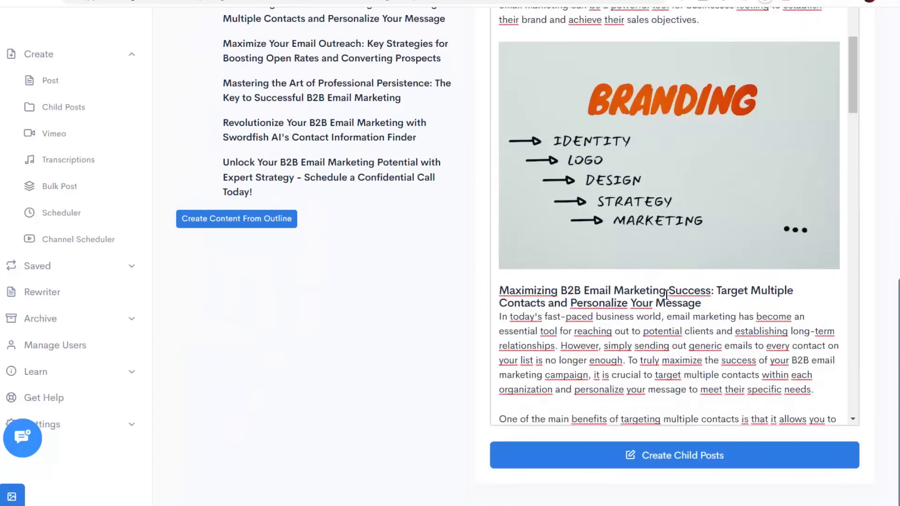
pyautogui.scroll(-10, 666, 294)
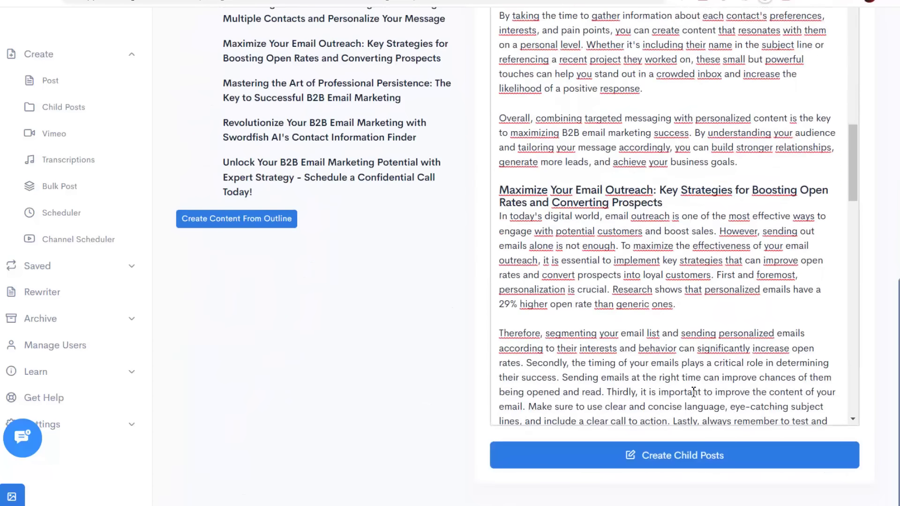
pyautogui.click(706, 462)
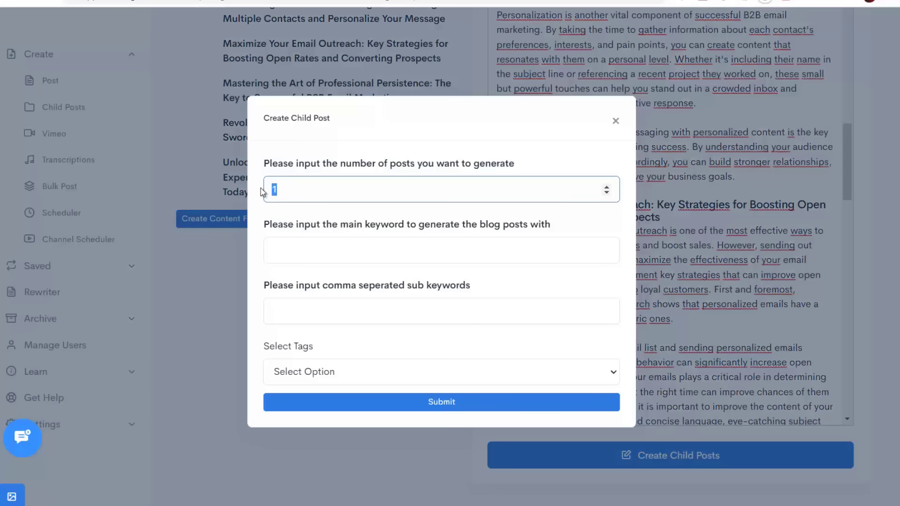
pyautogui.press('BackSpace')
pyautogui.press('BackSpace')
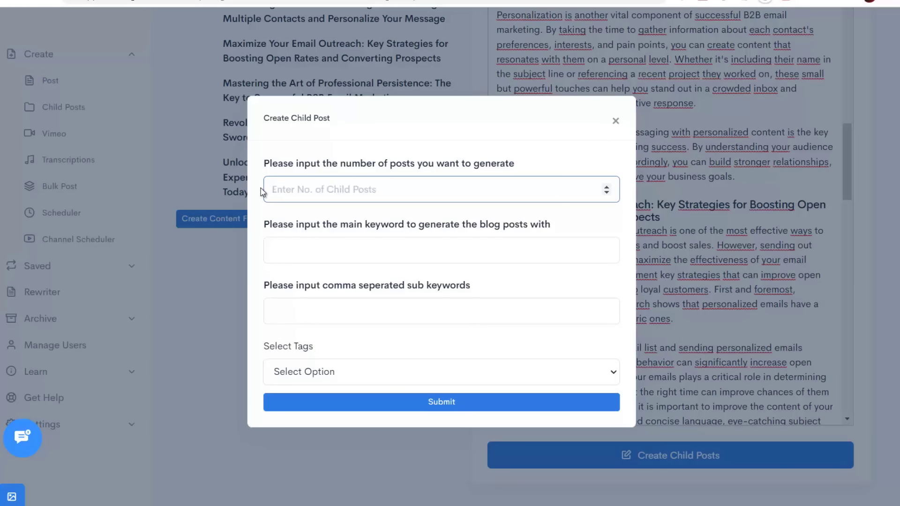
pyautogui.write('30')
pyautogui.press('BackSpace')
pyautogui.write('7')
# Enter "b2b email marketing" as the main keyword for the child posts, submit the request and close the confirmation.
pyautogui.click(307, 251)
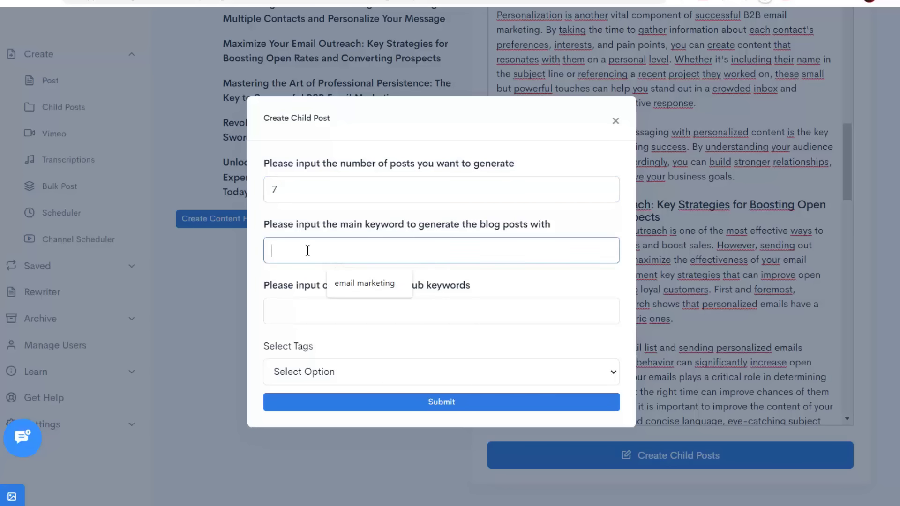
pyautogui.write('b')
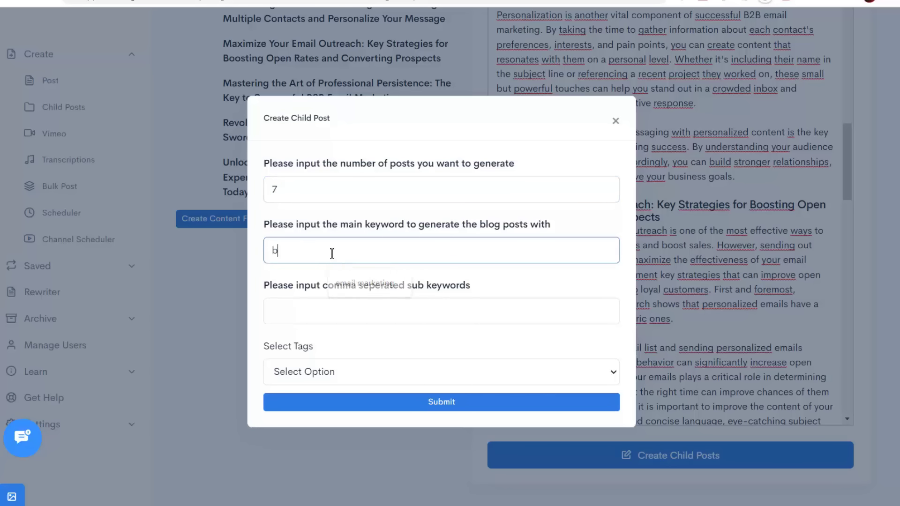
pyautogui.write('2b meil')
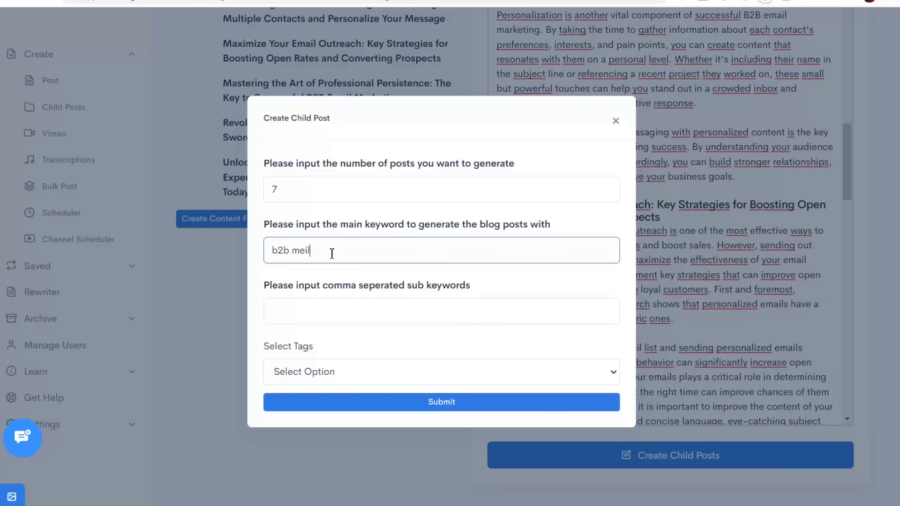
pyautogui.press('BackSpace')
pyautogui.press('BackSpace')
pyautogui.press('BackSpace')
pyautogui.press('BackSpace')
pyautogui.write('email marke')
pyautogui.press('Tab')
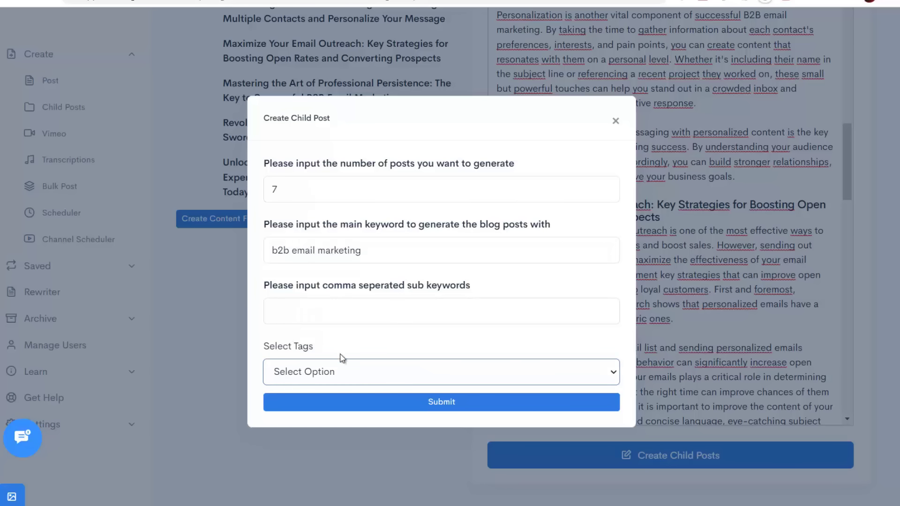
pyautogui.click(443, 406)
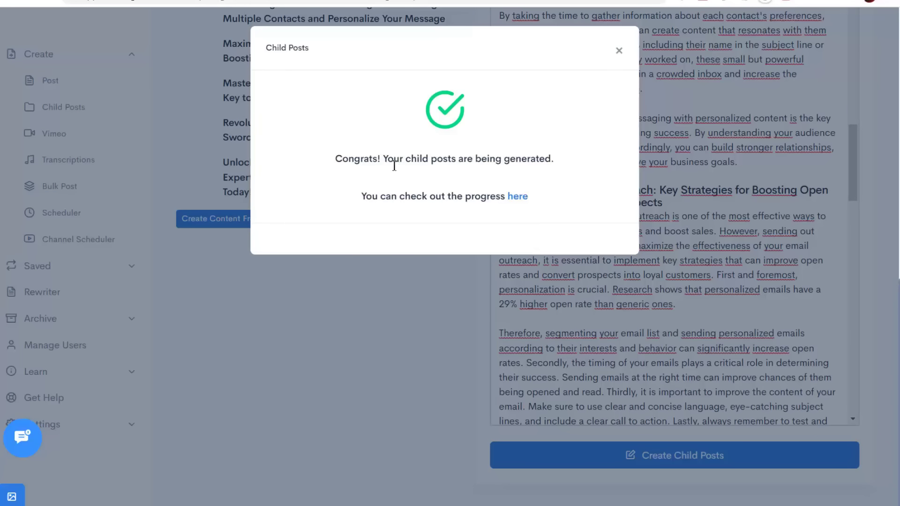
pyautogui.click(619, 50)
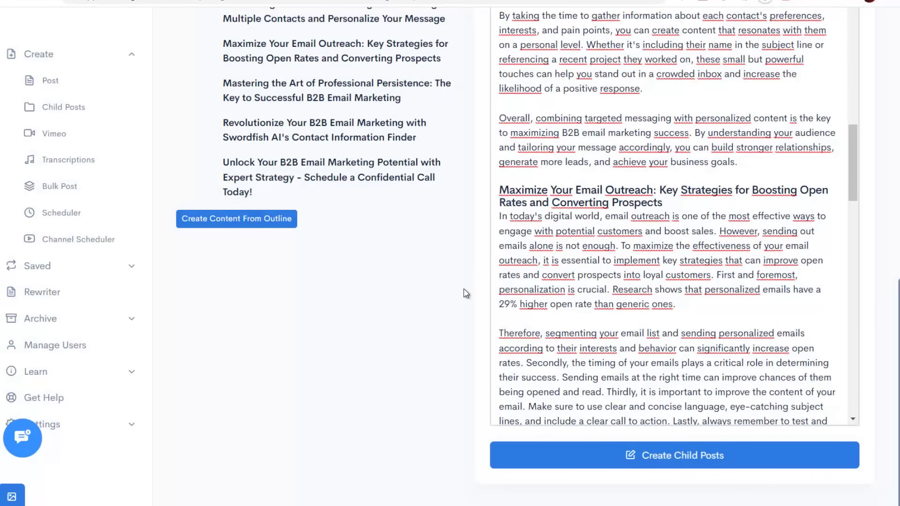
# Read through the article from its opening section to the email outreach section, checking it against the outline and post title.
pyautogui.scroll(3, 464, 295)
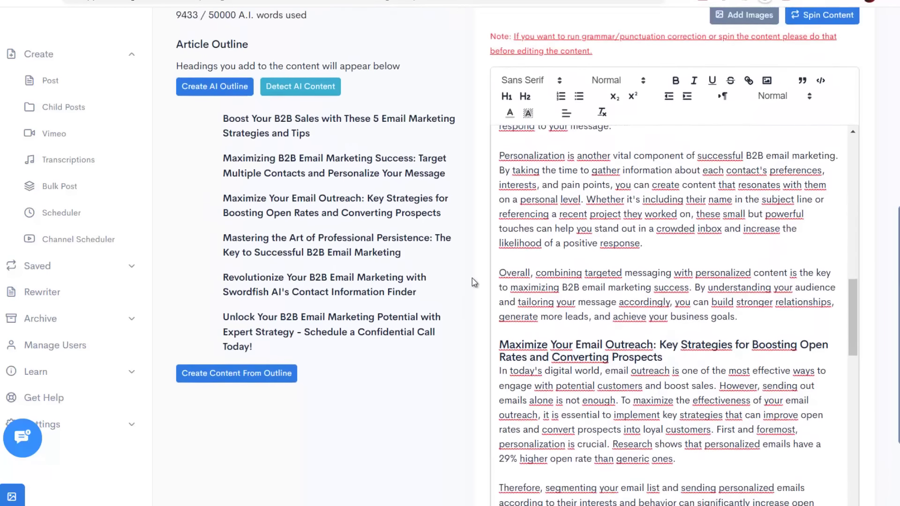
pyautogui.scroll(-3, 471, 277)
pyautogui.scroll(4, 471, 278)
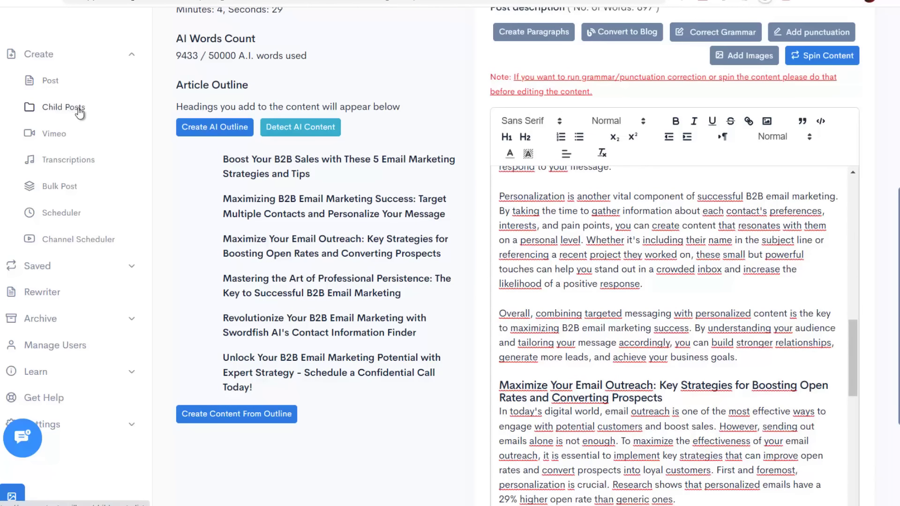
pyautogui.scroll(2, 399, 232)
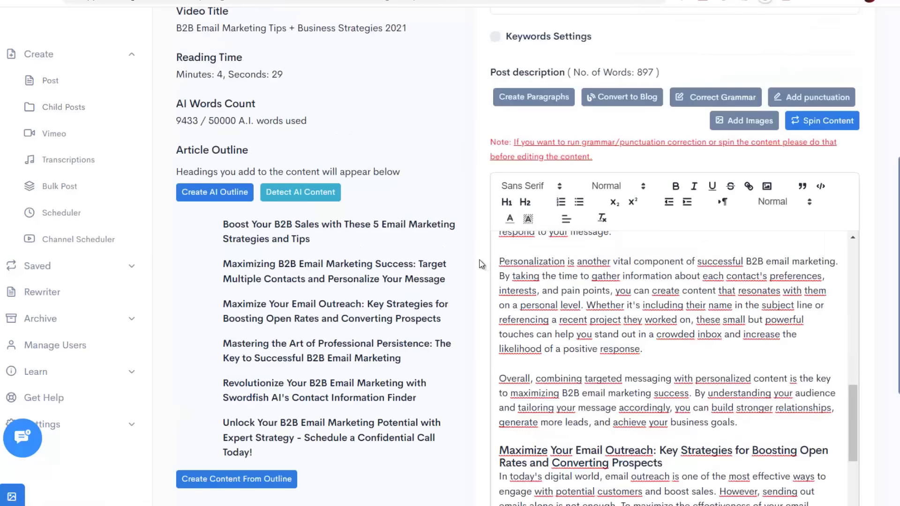
pyautogui.scroll(-2, 314, 197)
pyautogui.scroll(1, 229, 162)
pyautogui.scroll(-1, 148, 127)
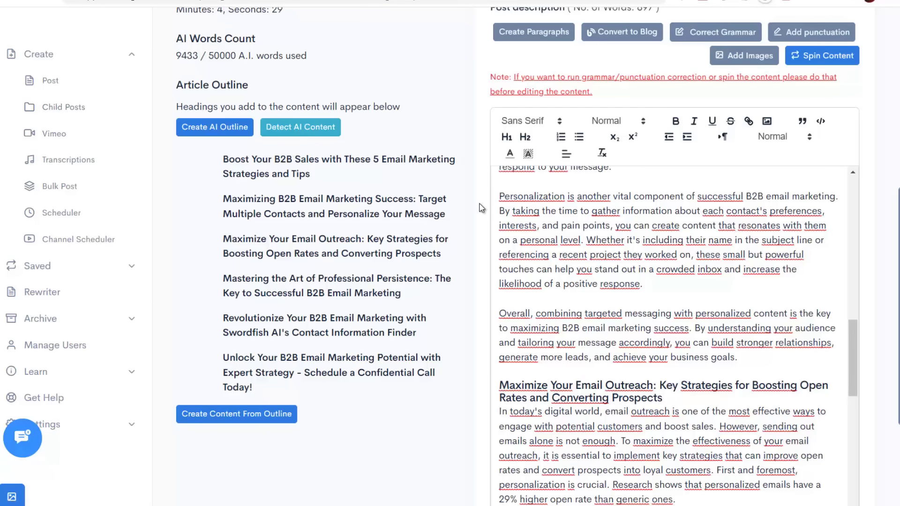
pyautogui.scroll(3, 609, 274)
pyautogui.scroll(10, 612, 275)
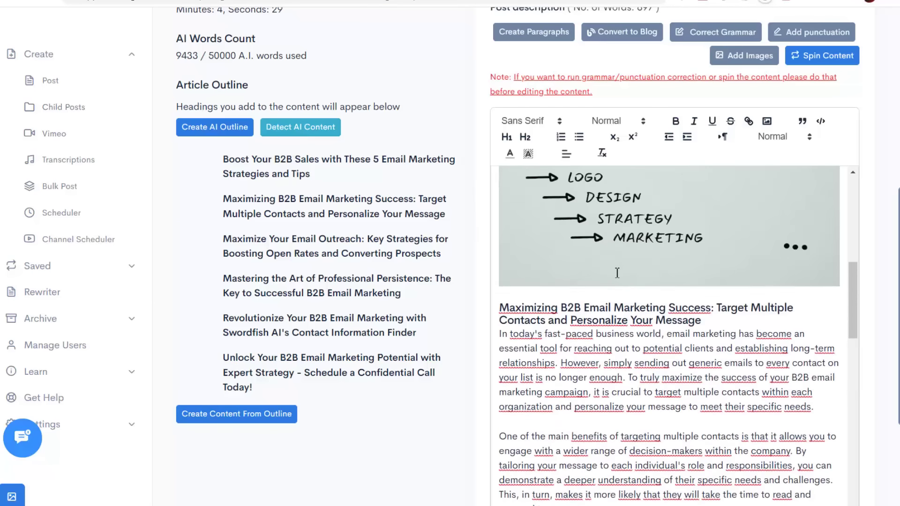
pyautogui.scroll(2, 583, 238)
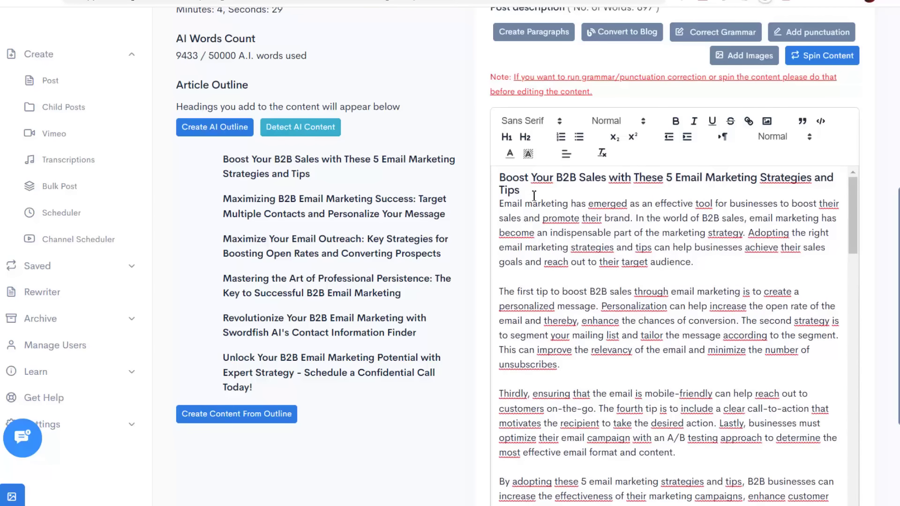
pyautogui.scroll(-15, 591, 277)
pyautogui.scroll(-2, 598, 312)
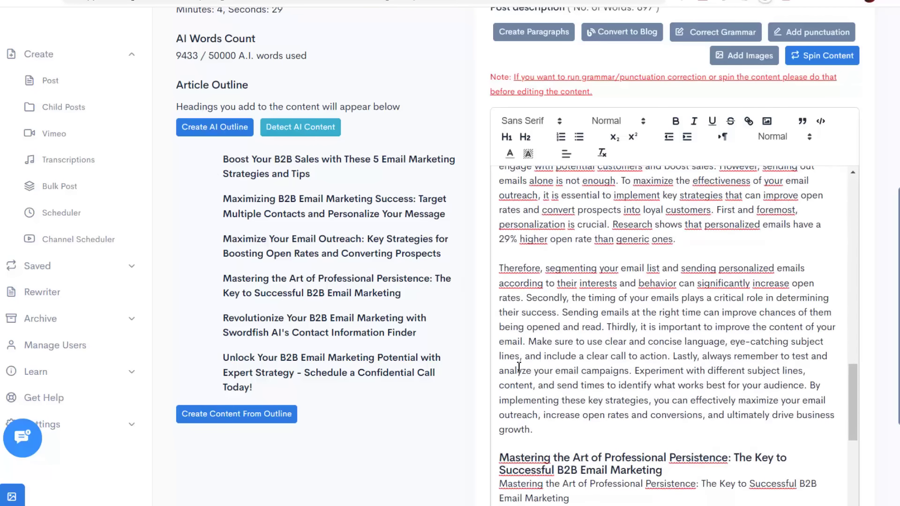
pyautogui.scroll(15, 518, 368)
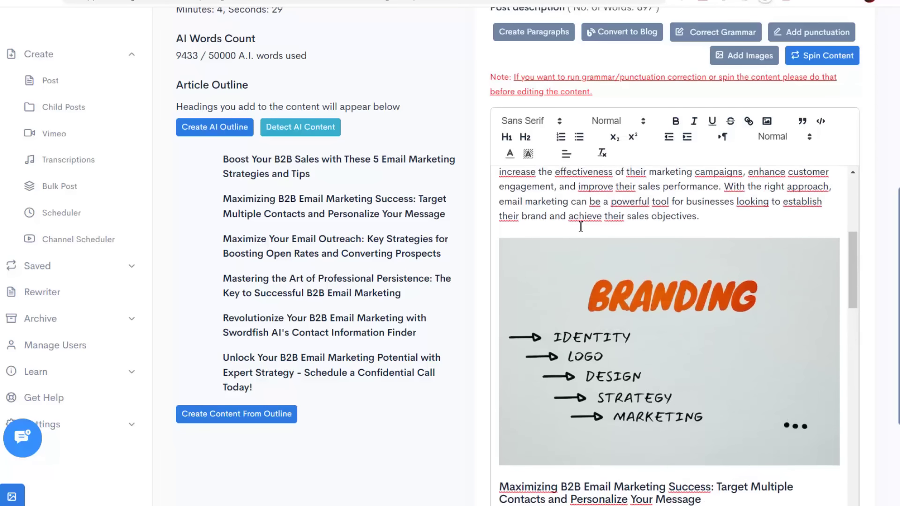
pyautogui.scroll(2, 580, 226)
pyautogui.scroll(5, 483, 264)
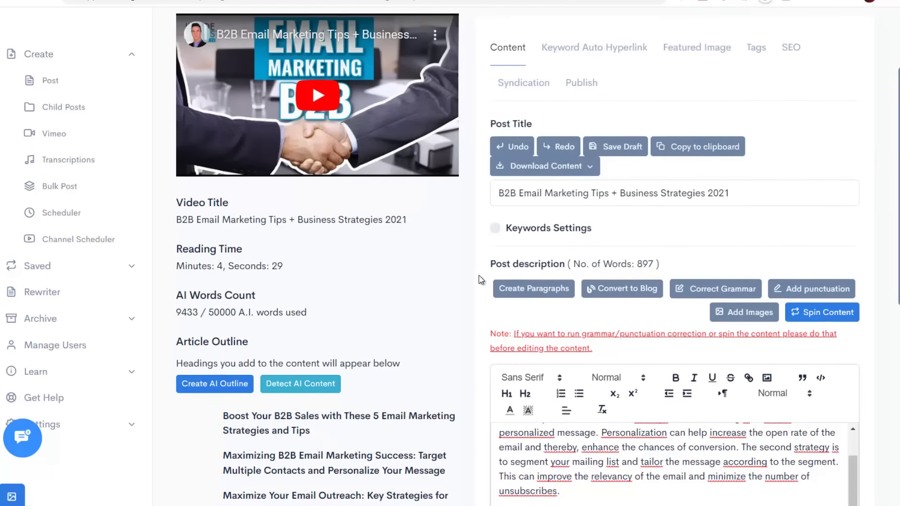
pyautogui.scroll(-3, 483, 272)
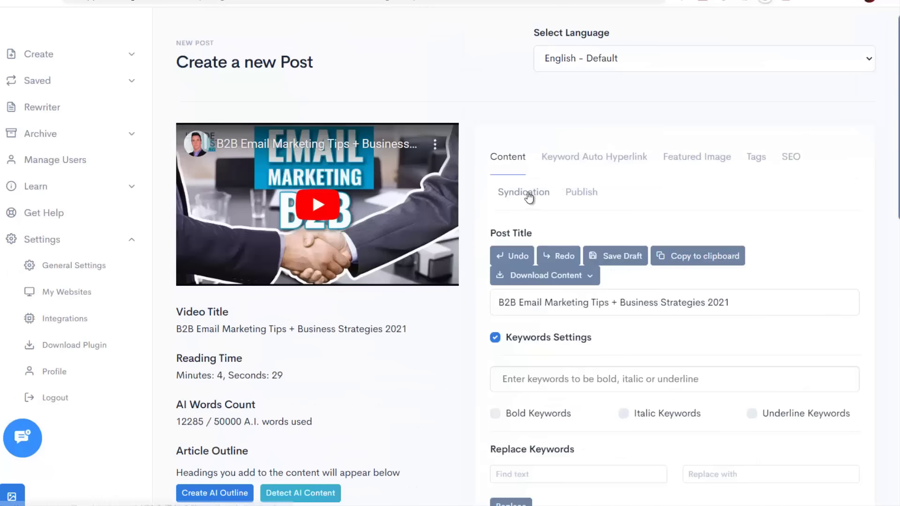
# Review the post's social syndication options and website publishing settings, and return to the content.
pyautogui.click(523, 193)
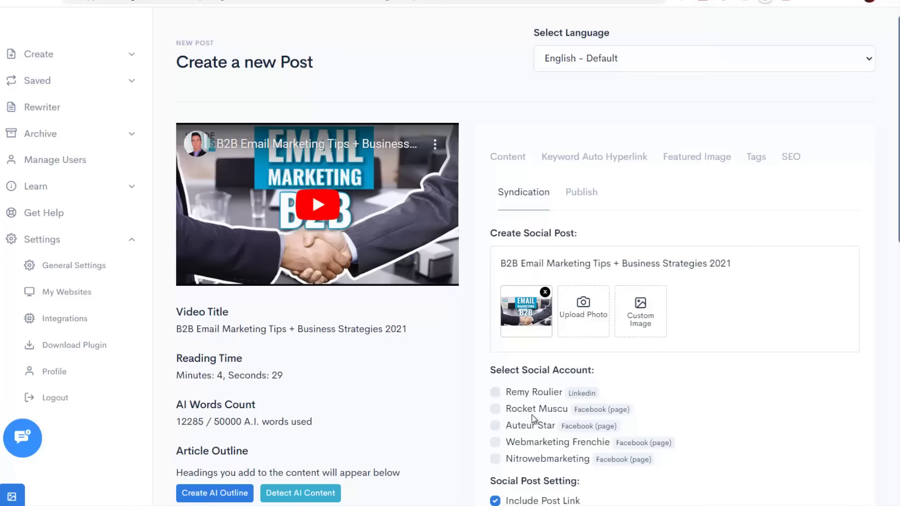
pyautogui.click(587, 194)
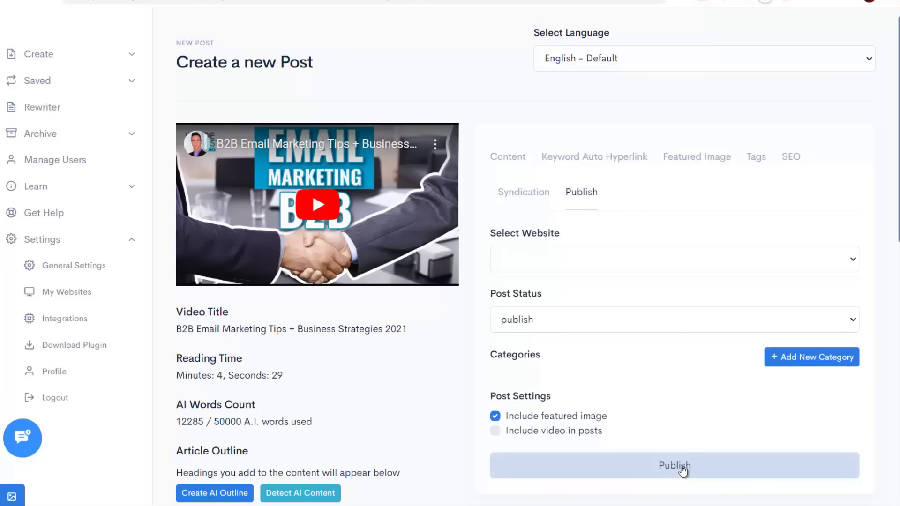
pyautogui.click(512, 155)
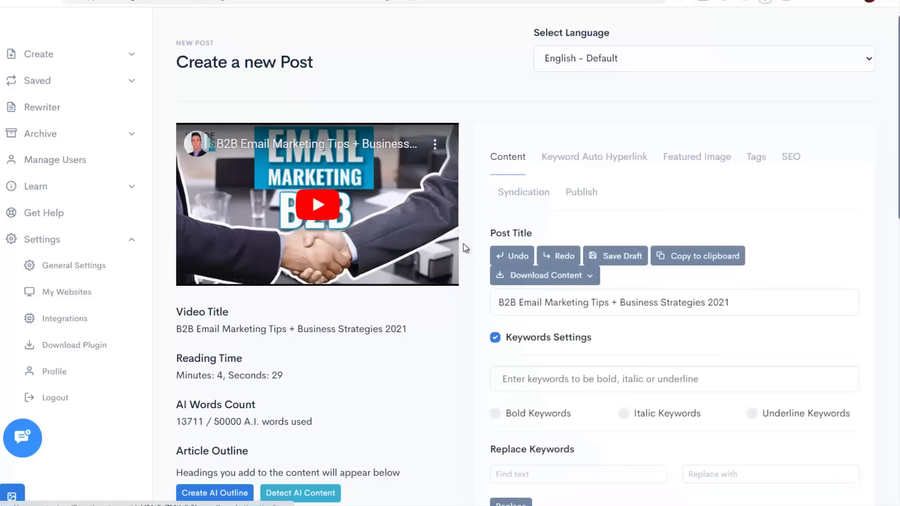
# Run AI content detection on the article and examine the score above the outline headings.
pyautogui.click(299, 494)
pyautogui.scroll(-4, 363, 428)
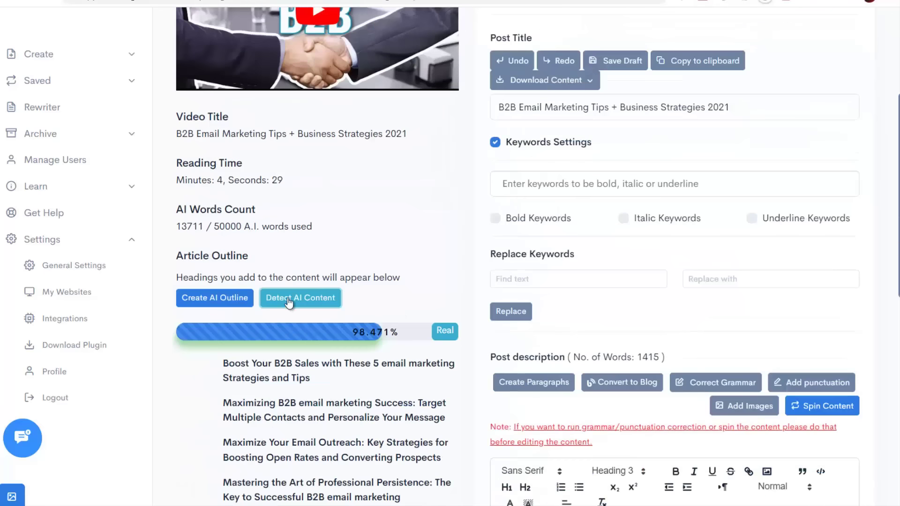
pyautogui.scroll(-3, 418, 333)
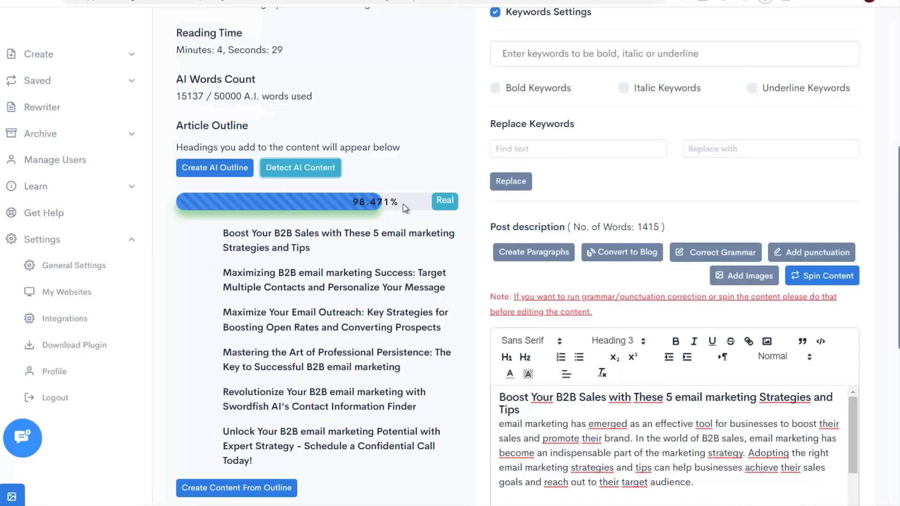
pyautogui.scroll(-5, 583, 325)
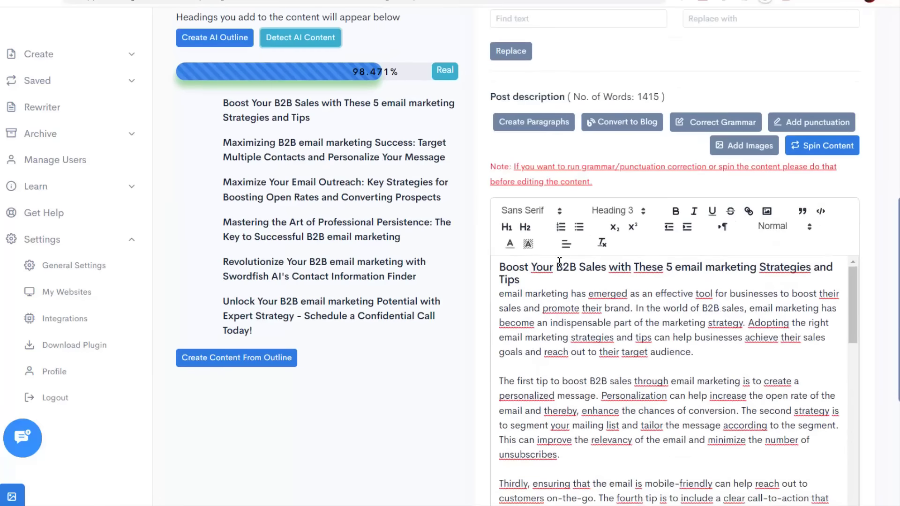
pyautogui.scroll(2, 583, 325)
pyautogui.scroll(2, 454, 186)
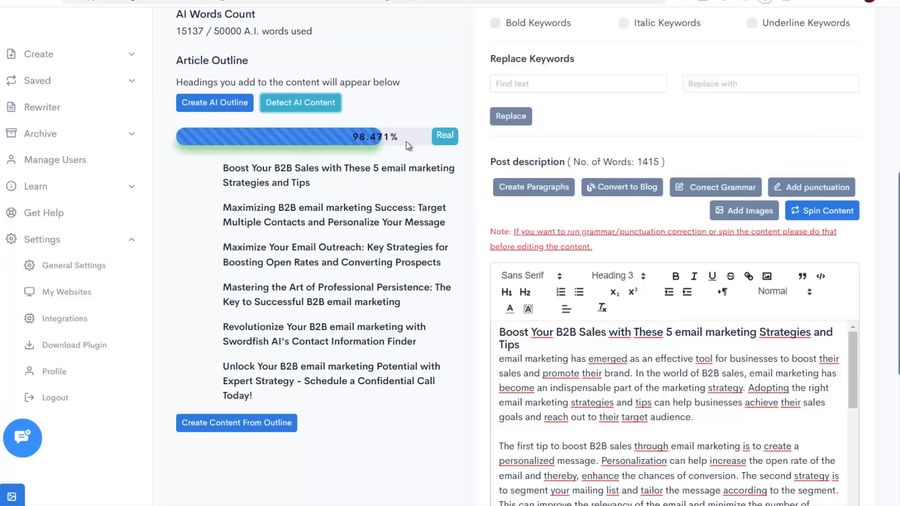
# Look over the article's opening paragraphs, briefly highlighting the sentence about the second strategy of segmenting the mailing list.
pyautogui.scroll(-4, 477, 238)
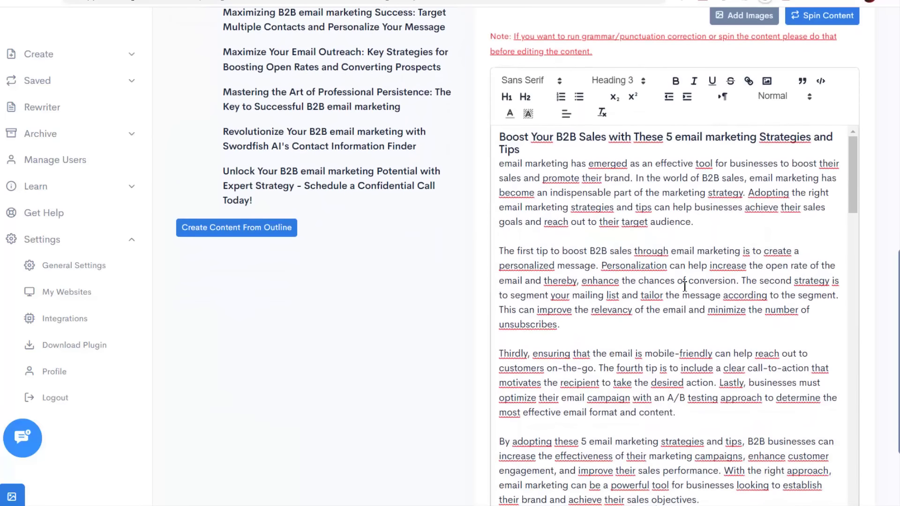
pyautogui.moveTo(742, 280); pyautogui.dragTo(769, 295)
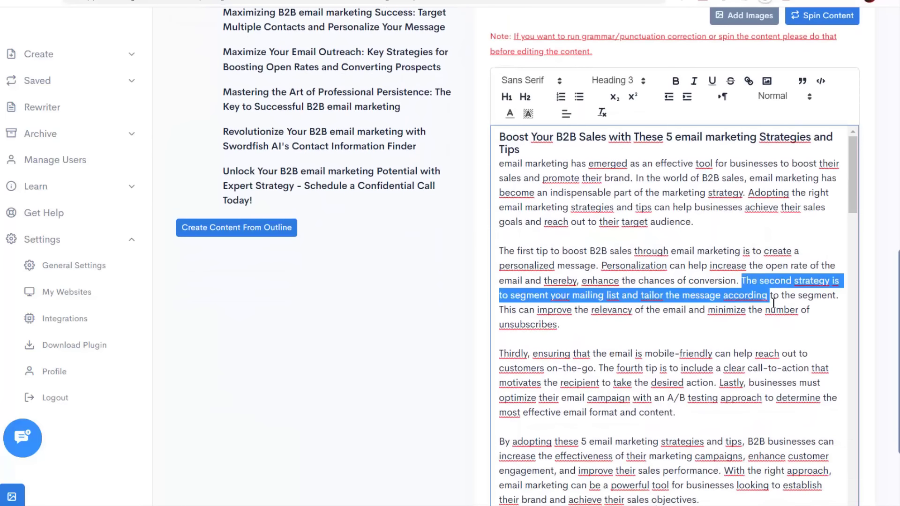
pyautogui.click(636, 306)
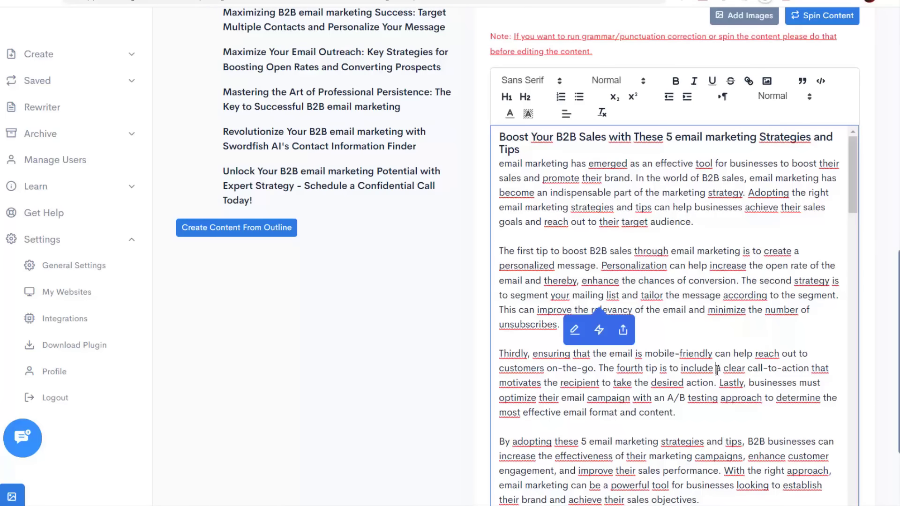
pyautogui.scroll(-4, 609, 328)
pyautogui.scroll(8, 609, 328)
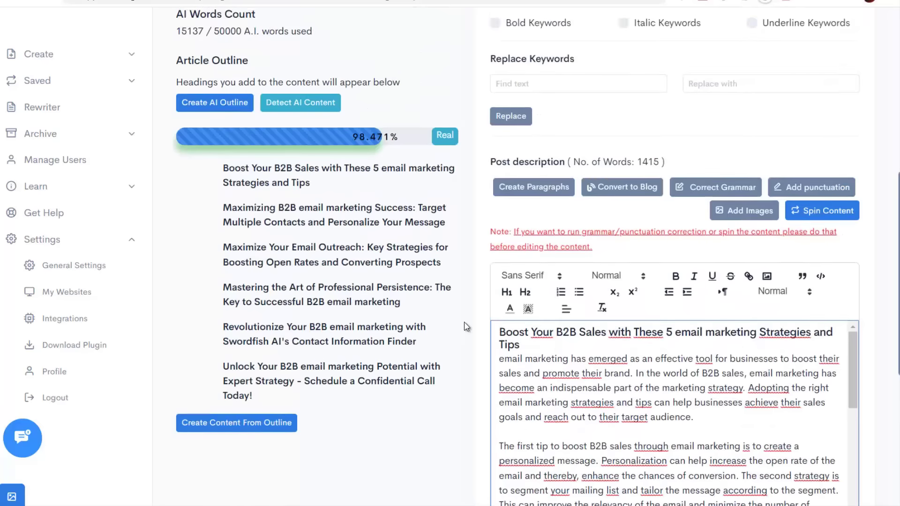
# Add "email marketing" as a keyword in the keyword settings and make it bold throughout the article.
pyautogui.scroll(4, 476, 311)
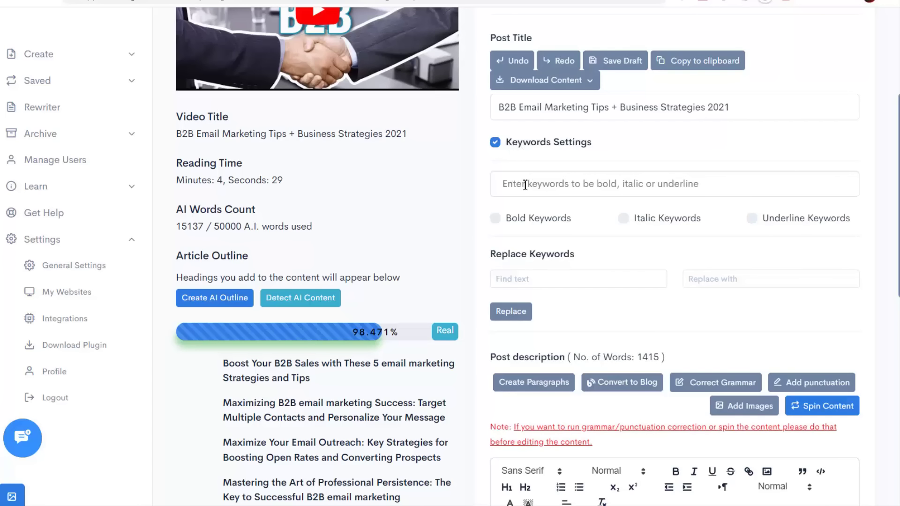
pyautogui.write('email')
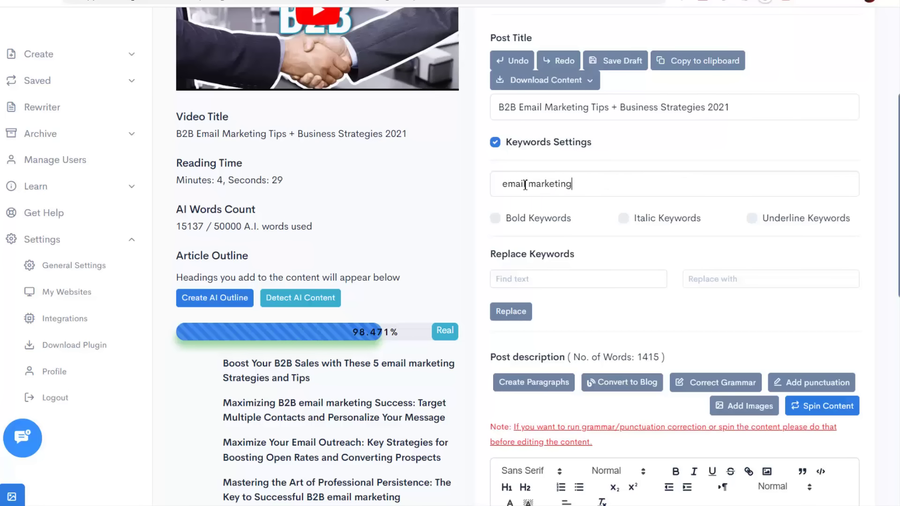
pyautogui.write(' marketing')
pyautogui.click(495, 218)
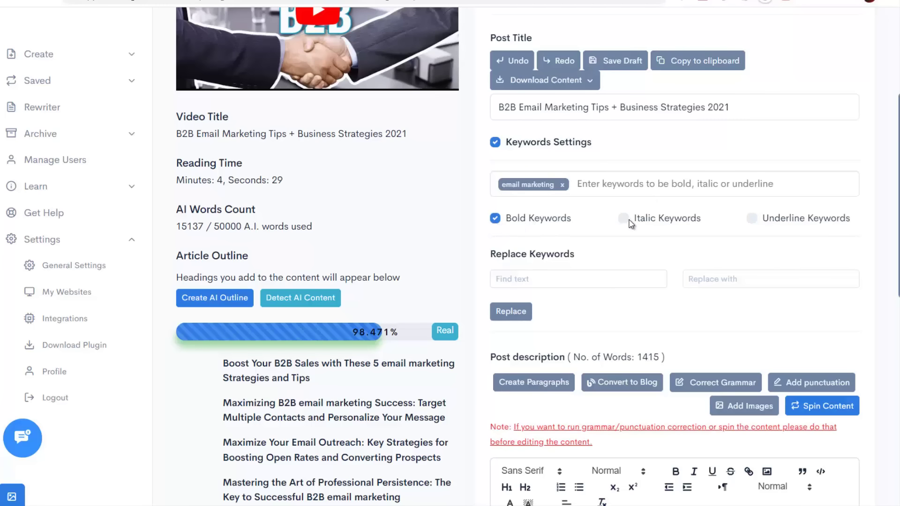
pyautogui.scroll(-1, 548, 234)
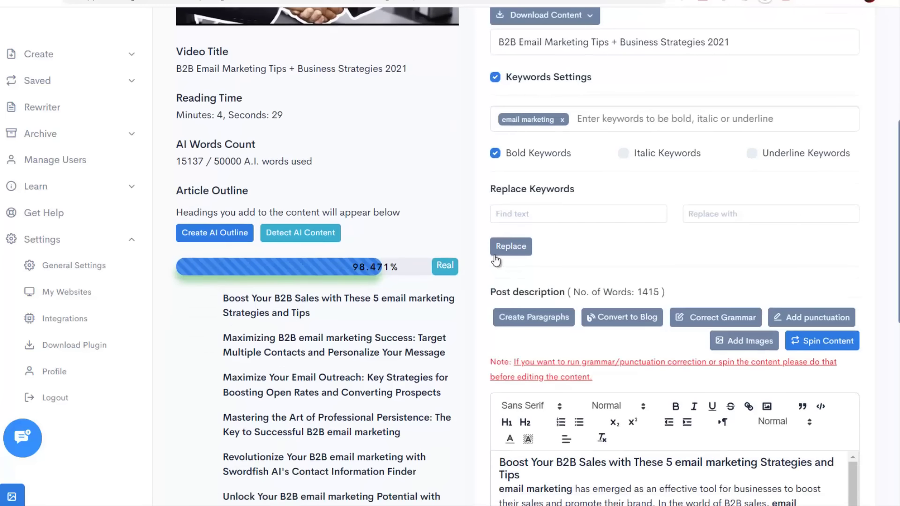
# Review the article's opening paragraphs for the bold "email marketing" keyword, briefly highlighting two of its occurrences.
pyautogui.scroll(-5, 516, 256)
pyautogui.moveTo(582, 207); pyautogui.dragTo(665, 208)
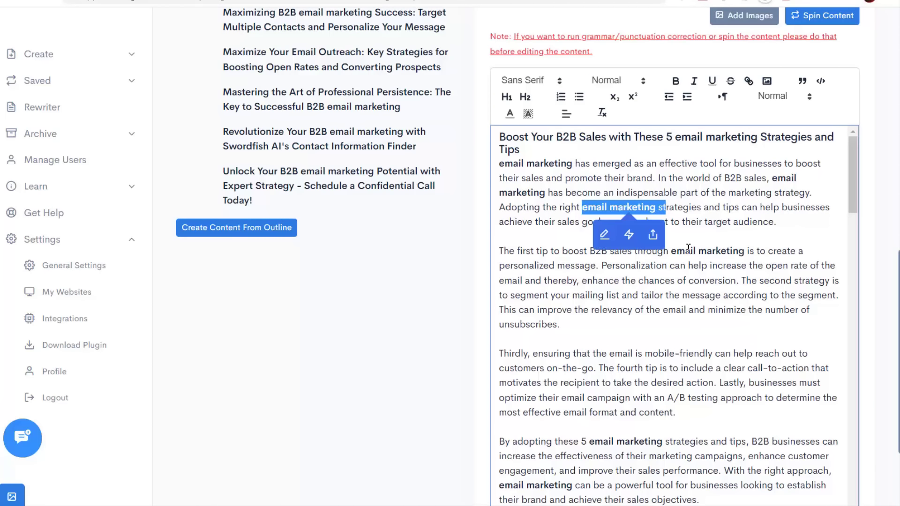
pyautogui.moveTo(677, 251); pyautogui.dragTo(750, 256)
pyautogui.scroll(-4, 600, 284)
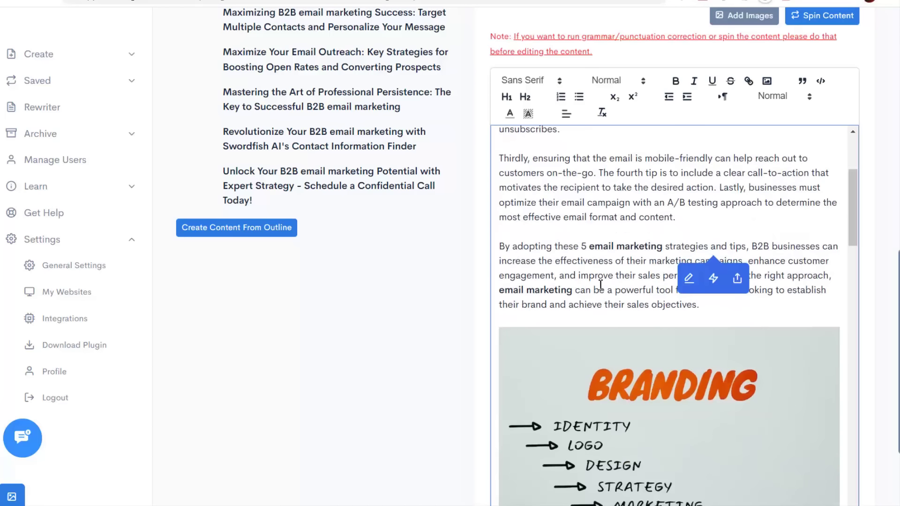
pyautogui.scroll(10, 585, 298)
pyautogui.scroll(-10, 562, 304)
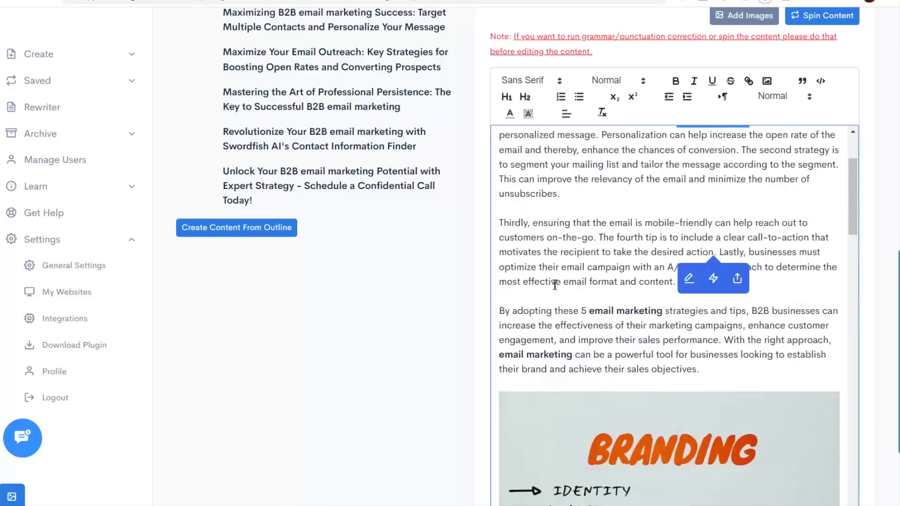
pyautogui.scroll(8, 544, 290)
pyautogui.scroll(-7, 483, 281)
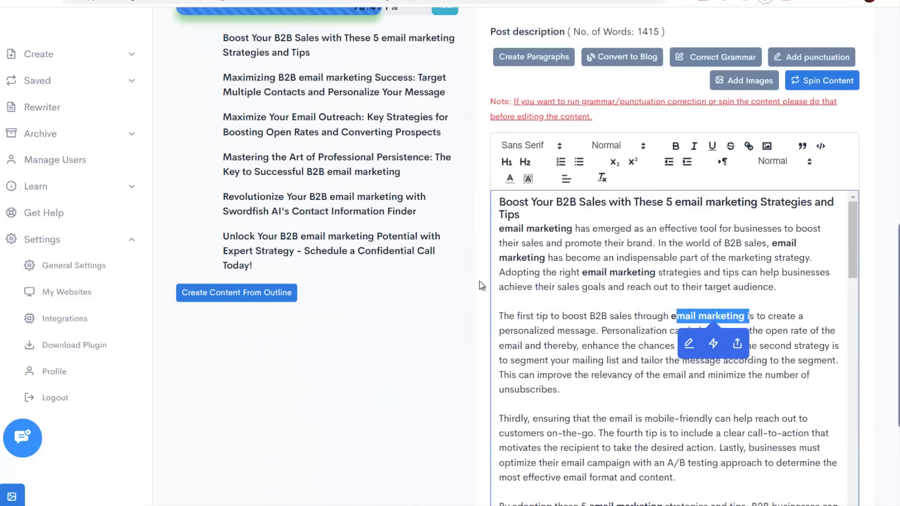
pyautogui.click(519, 292)
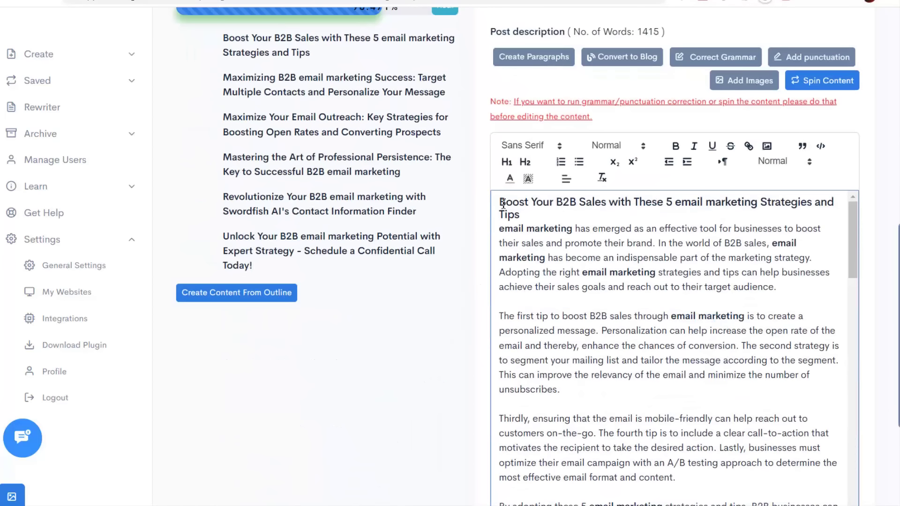
# Copy the article's opening section, from the first heading to the paragraph above the branding image, into Google Translate for French translation.
pyautogui.moveTo(503, 203); pyautogui.dragTo(748, 369)
pyautogui.hotkey('ctrl', 'c')
pyautogui.scroll(10, 566, 309)
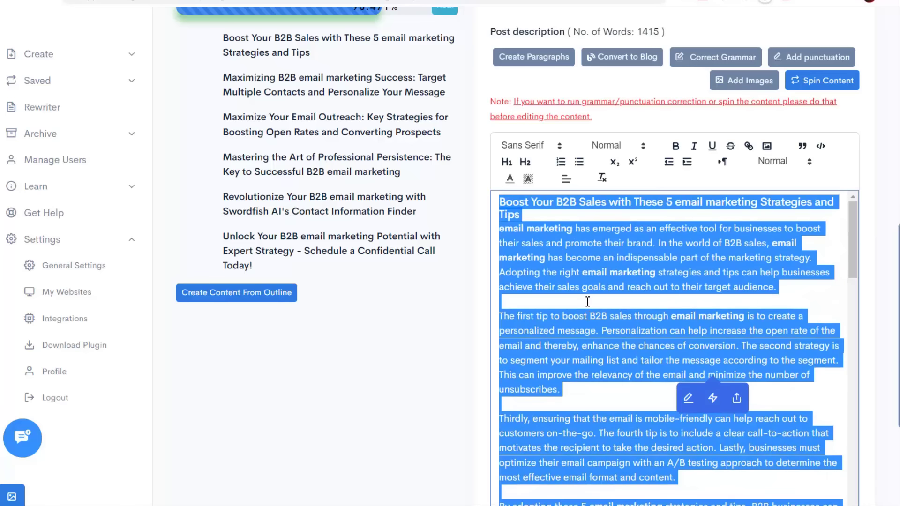
pyautogui.hotkey('ctrl', 'Tab')
pyautogui.hotkey('ctrl', 'v')
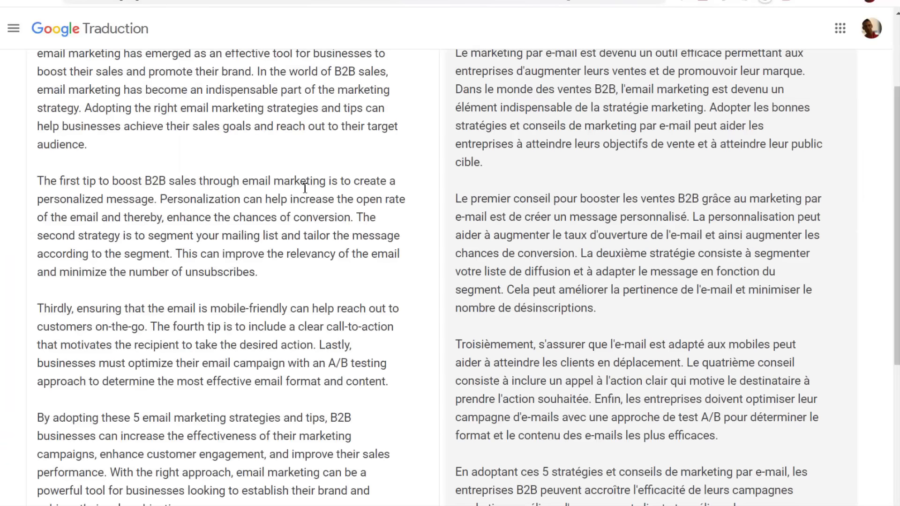
# Copy the full French translation and insert it in the post editor above the heading "Boost Your B2B Sales with These 5 email marketing Strategies and Tips".
pyautogui.scroll(3, 430, 172)
pyautogui.moveTo(455, 140); pyautogui.dragTo(779, 305)
pyautogui.scroll(-8, 556, 317)
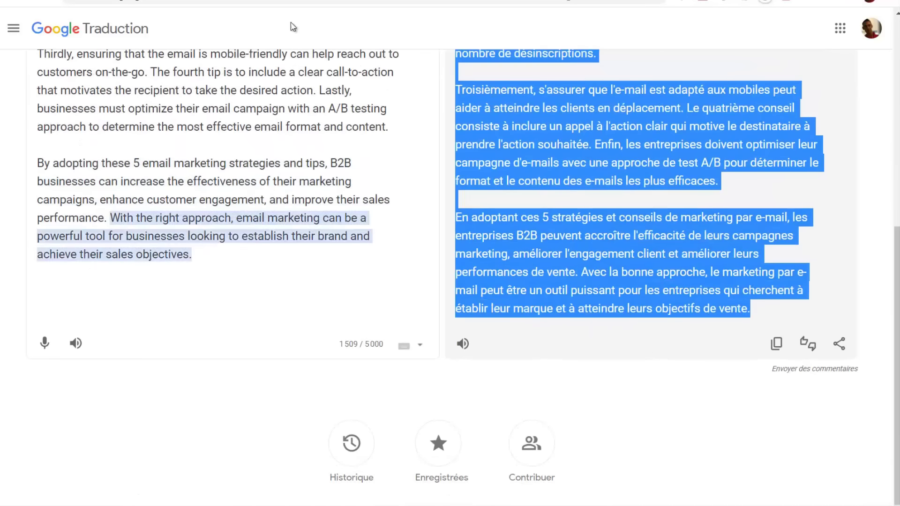
pyautogui.hotkey('ctrl', 'Tab')
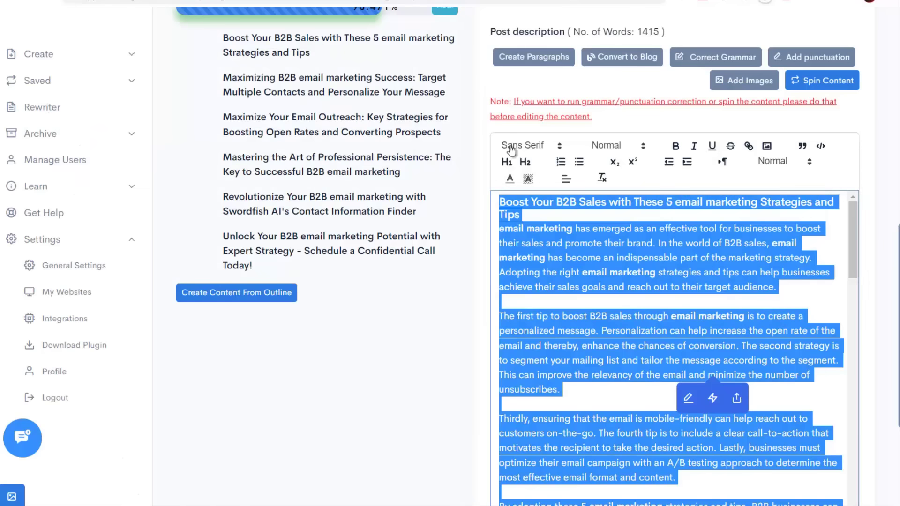
pyautogui.click(498, 200)
pyautogui.press('Return')
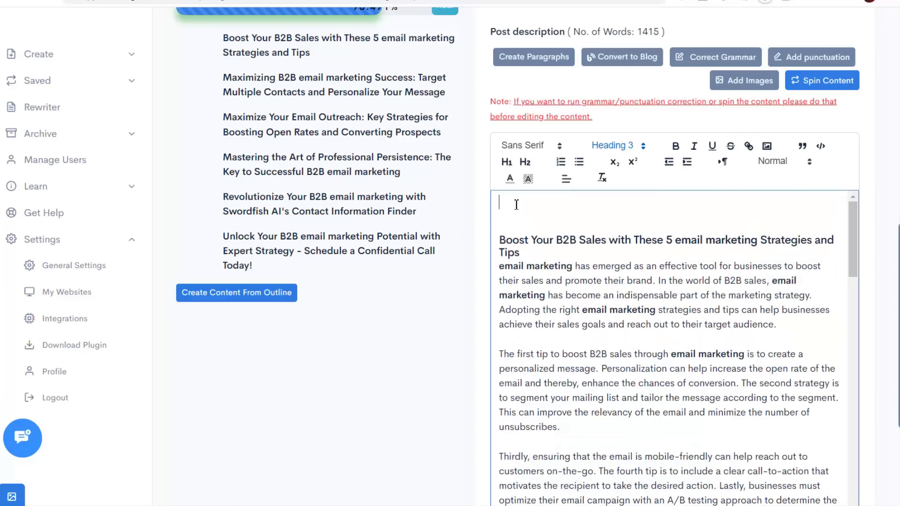
pyautogui.hotkey('ctrl', 'v')
pyautogui.scroll(-3, 579, 263)
pyautogui.scroll(3, 553, 255)
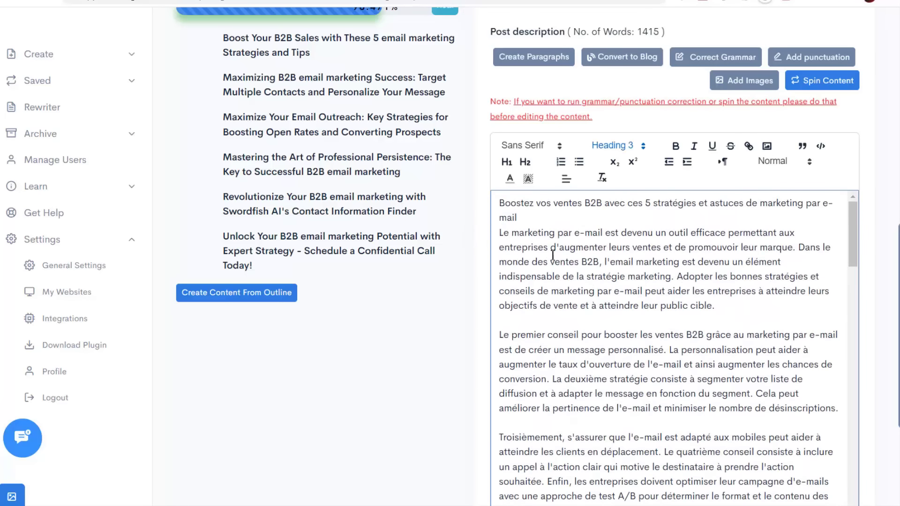
# Format the French title "Boostez vos ventes B2B avec ces 5 stratégies et astuces de marketing par e-mail" as Heading 1 and look over the inserted text.
pyautogui.moveTo(529, 220); pyautogui.dragTo(497, 202)
pyautogui.click(506, 161)
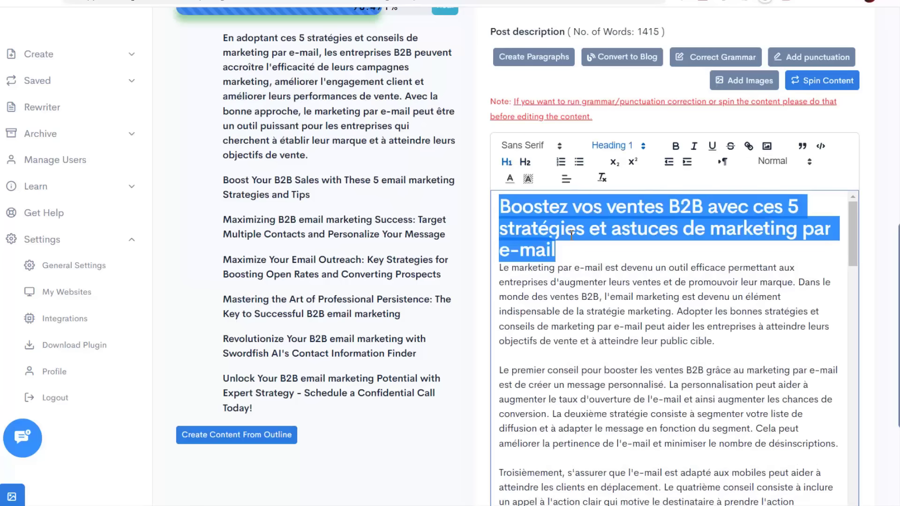
pyautogui.click(592, 260)
pyautogui.click(670, 282)
pyautogui.scroll(-5, 647, 281)
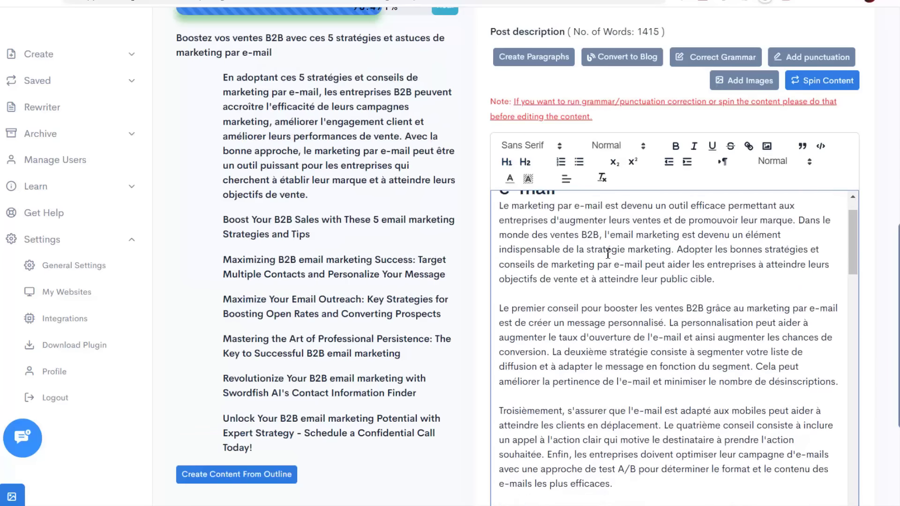
pyautogui.scroll(5, 584, 241)
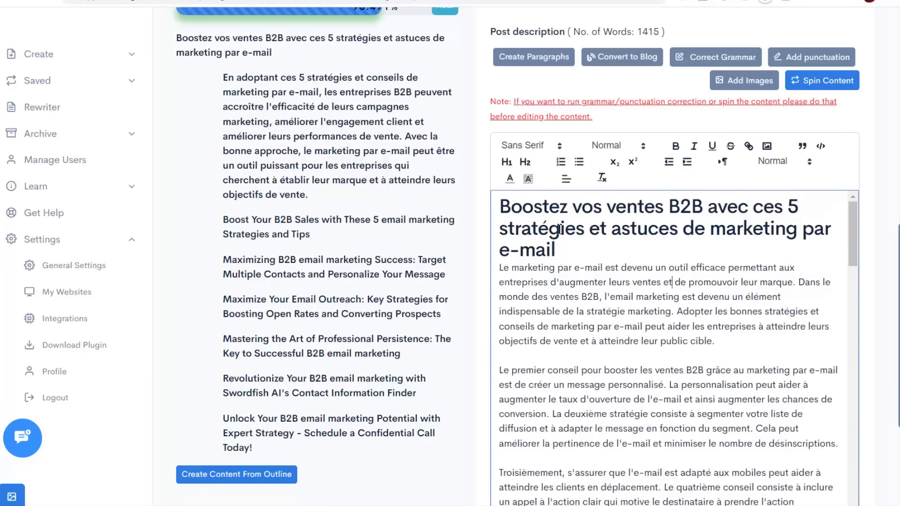
pyautogui.scroll(-5, 602, 263)
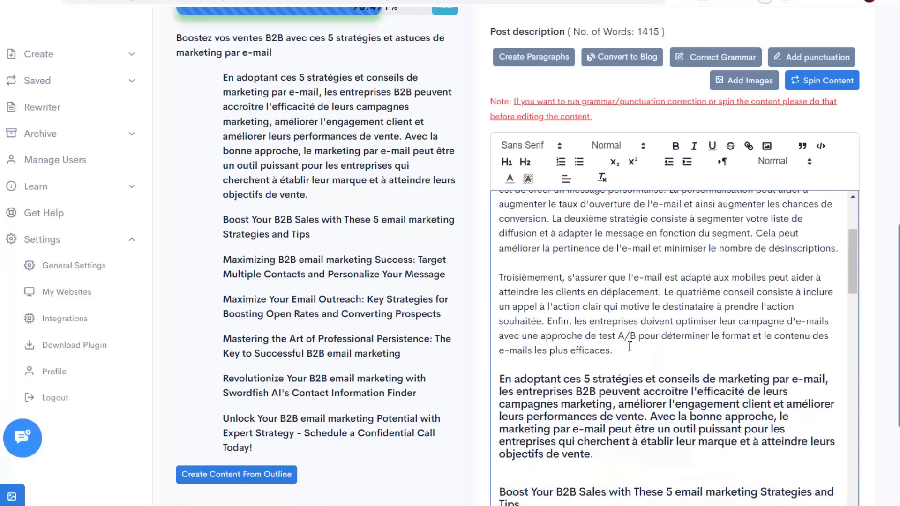
pyautogui.scroll(5, 629, 346)
# Open the Article Rewriter and look over its post title, description editor and rewriting options.
pyautogui.scroll(10, 551, 260)
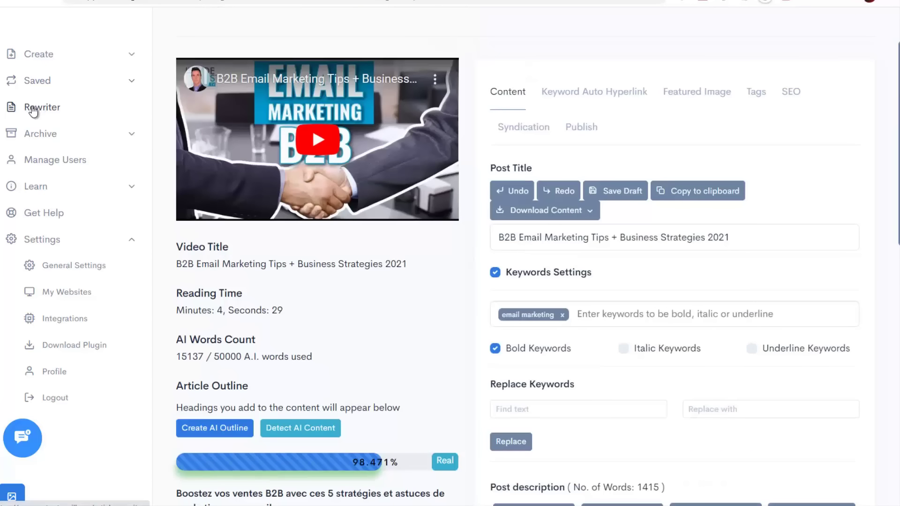
pyautogui.click(31, 112)
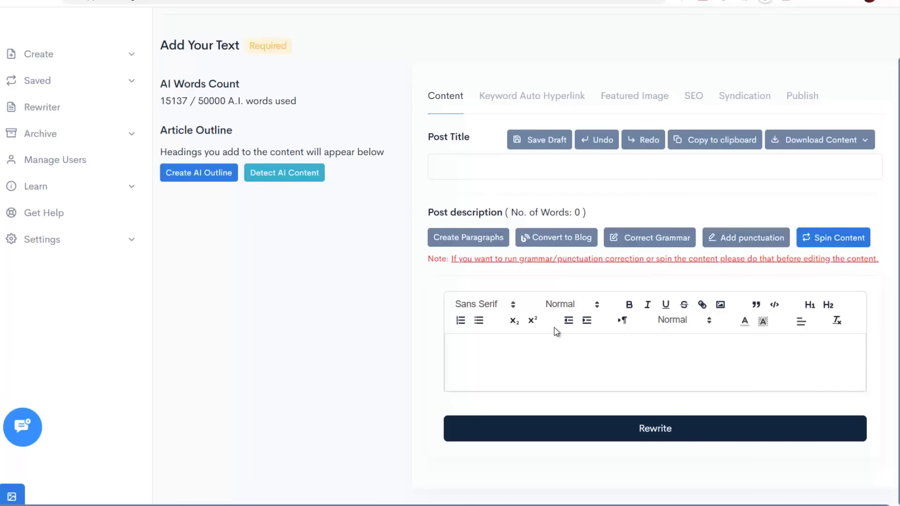
pyautogui.scroll(1, 378, 267)
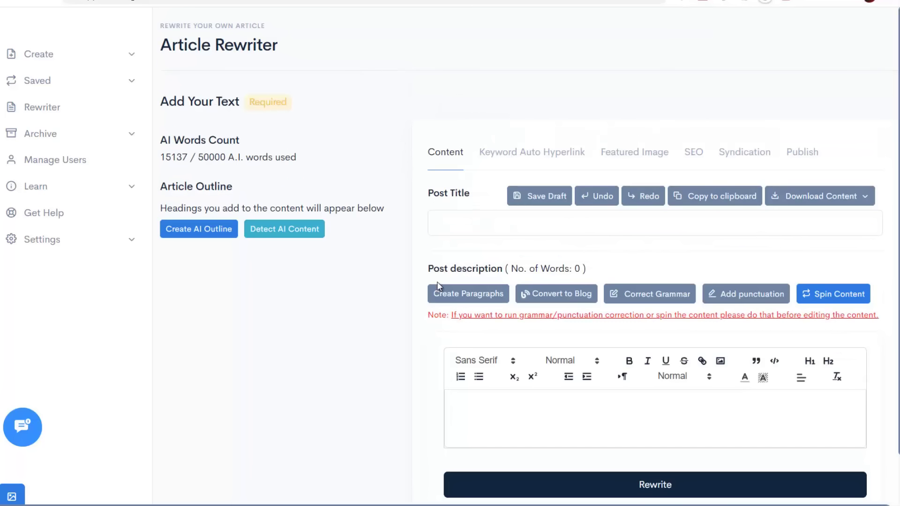
pyautogui.scroll(-1, 438, 286)
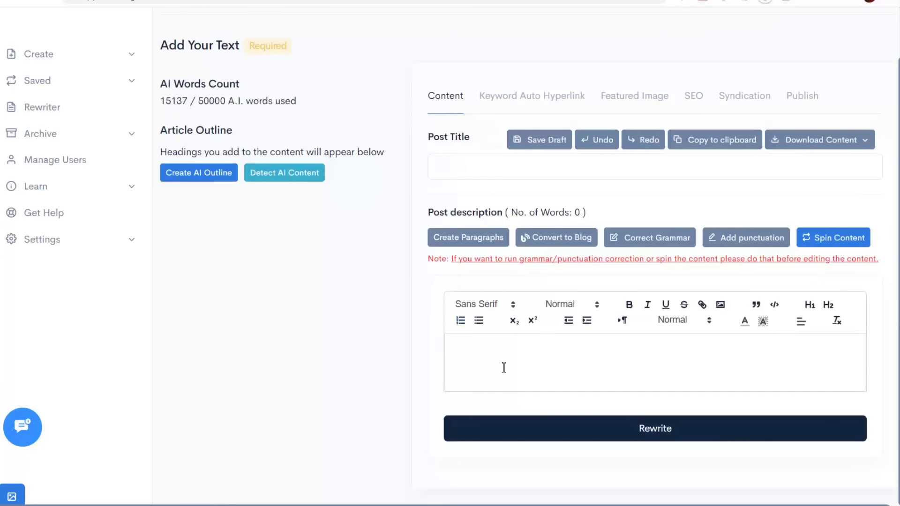